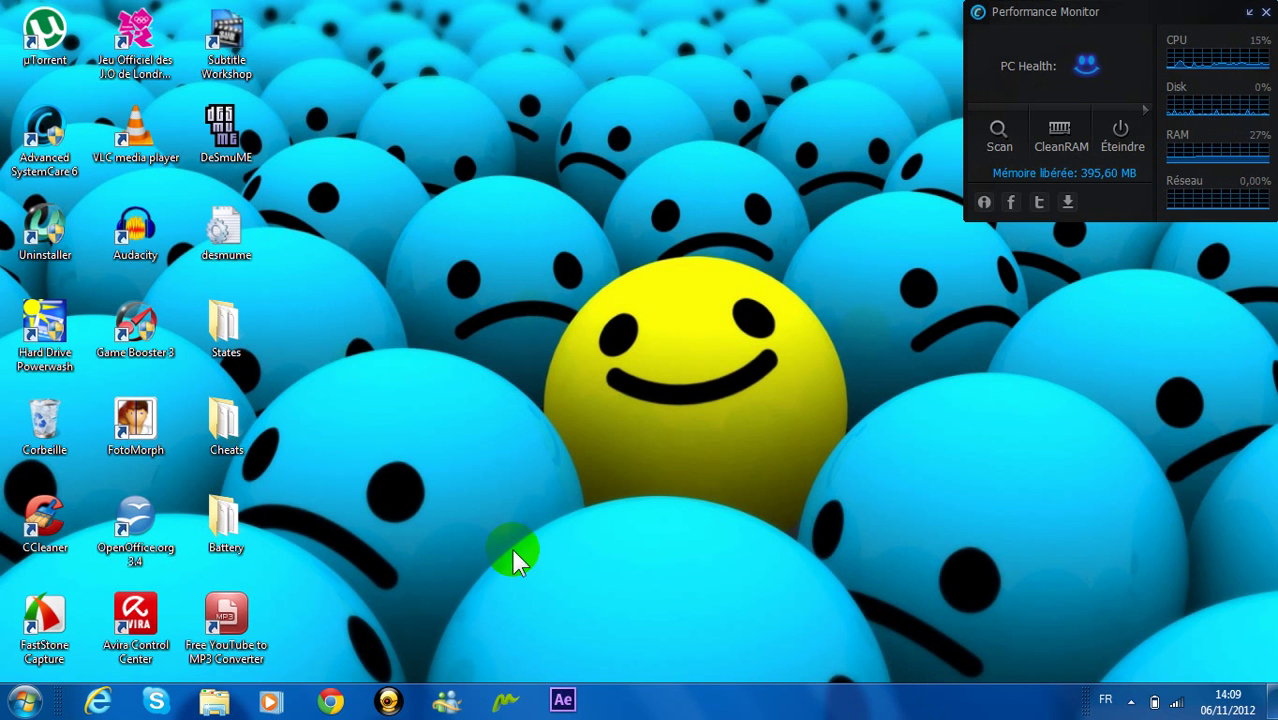
Step: Open Chrome and search Google for "advanced systemcare 6"
click(350, 702)
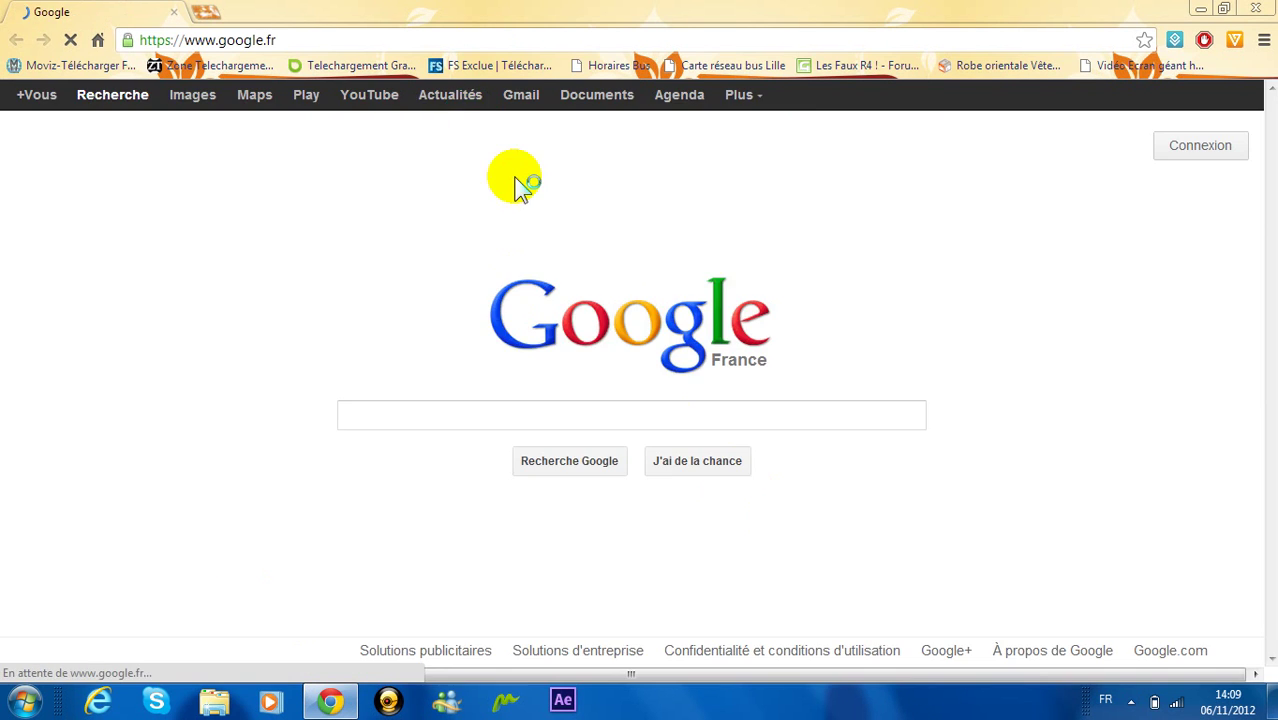
click(530, 412)
text(adv)
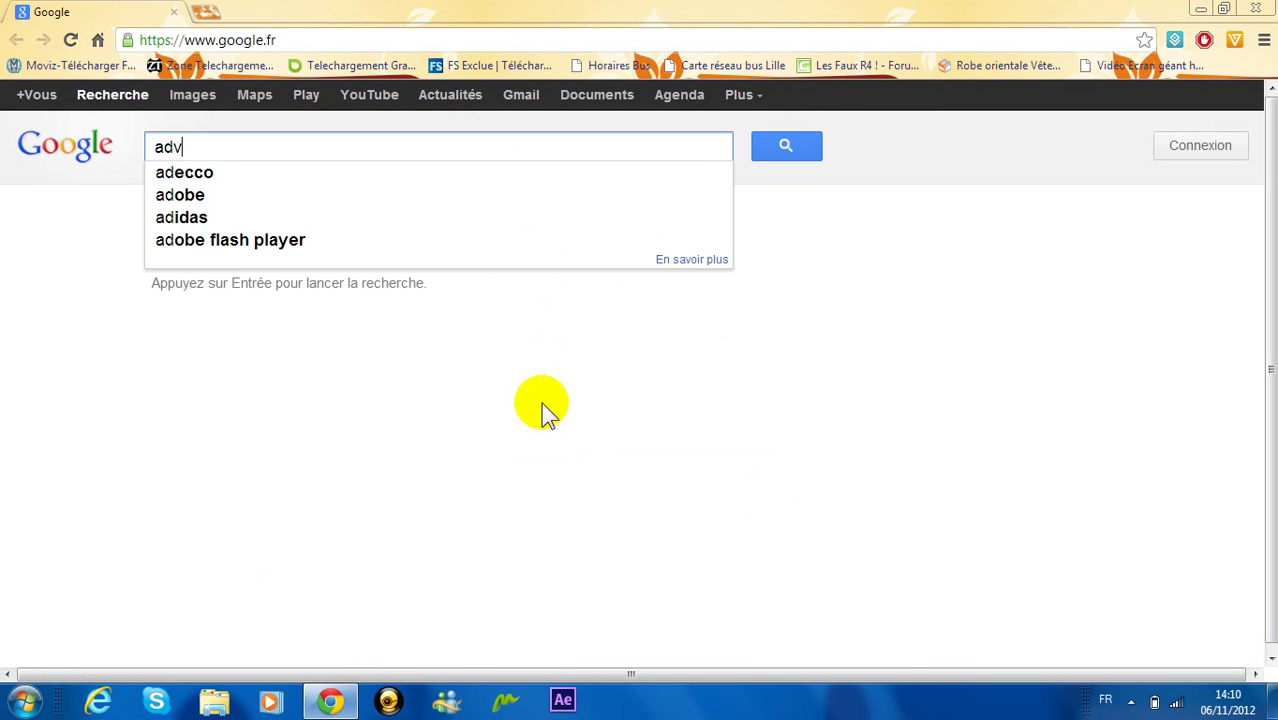
text(anced systemcare )
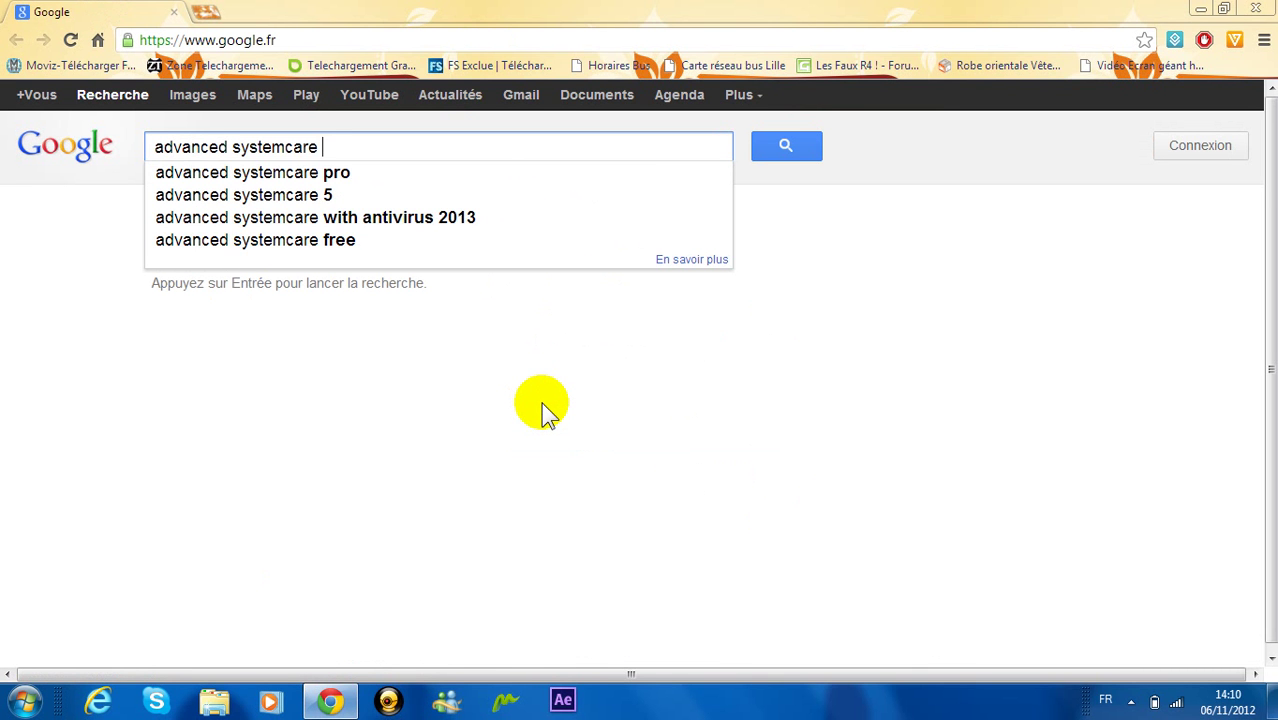
text(6)
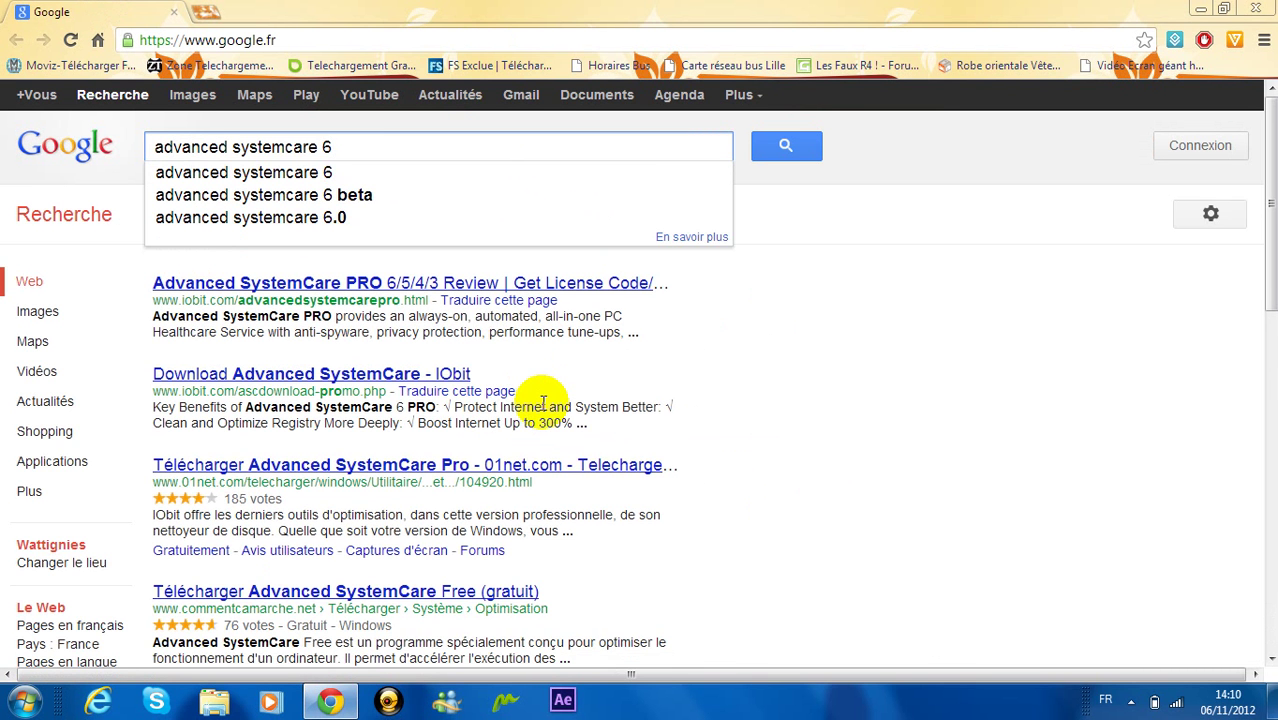
key(Return)
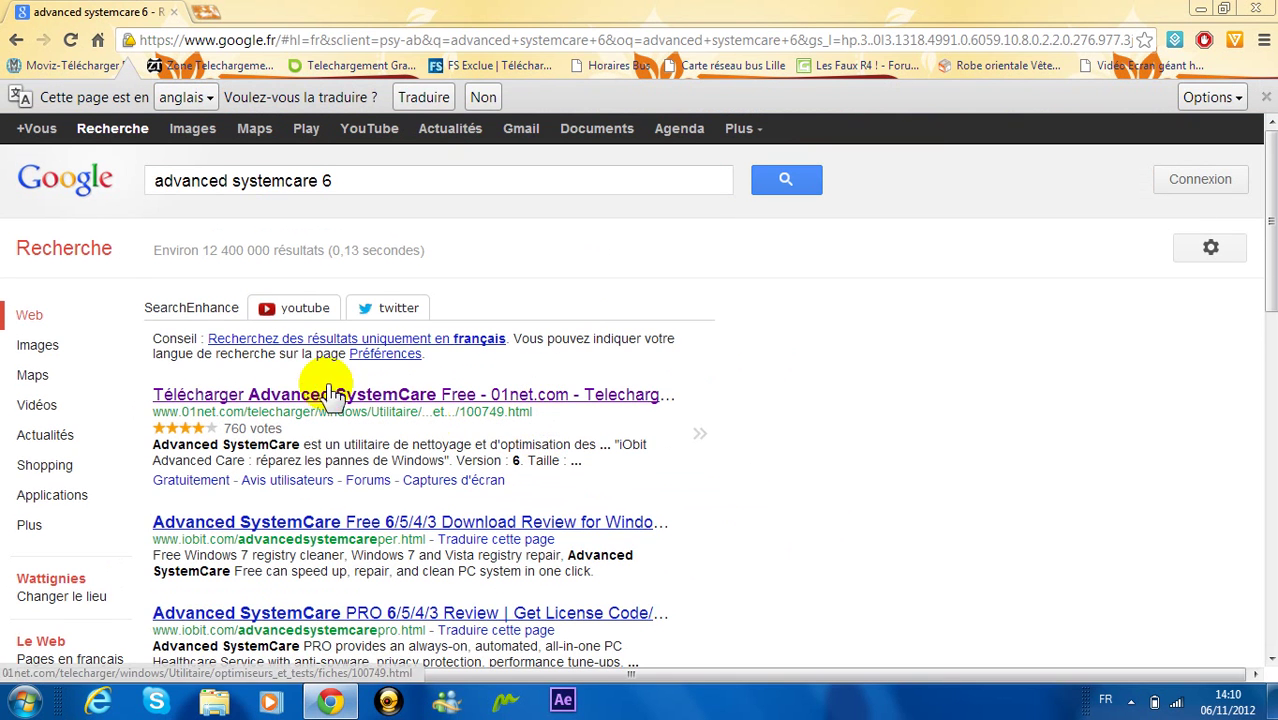
Step: View the Advanced SystemCare Free download page on 01net.com, then close the browser
click(417, 392)
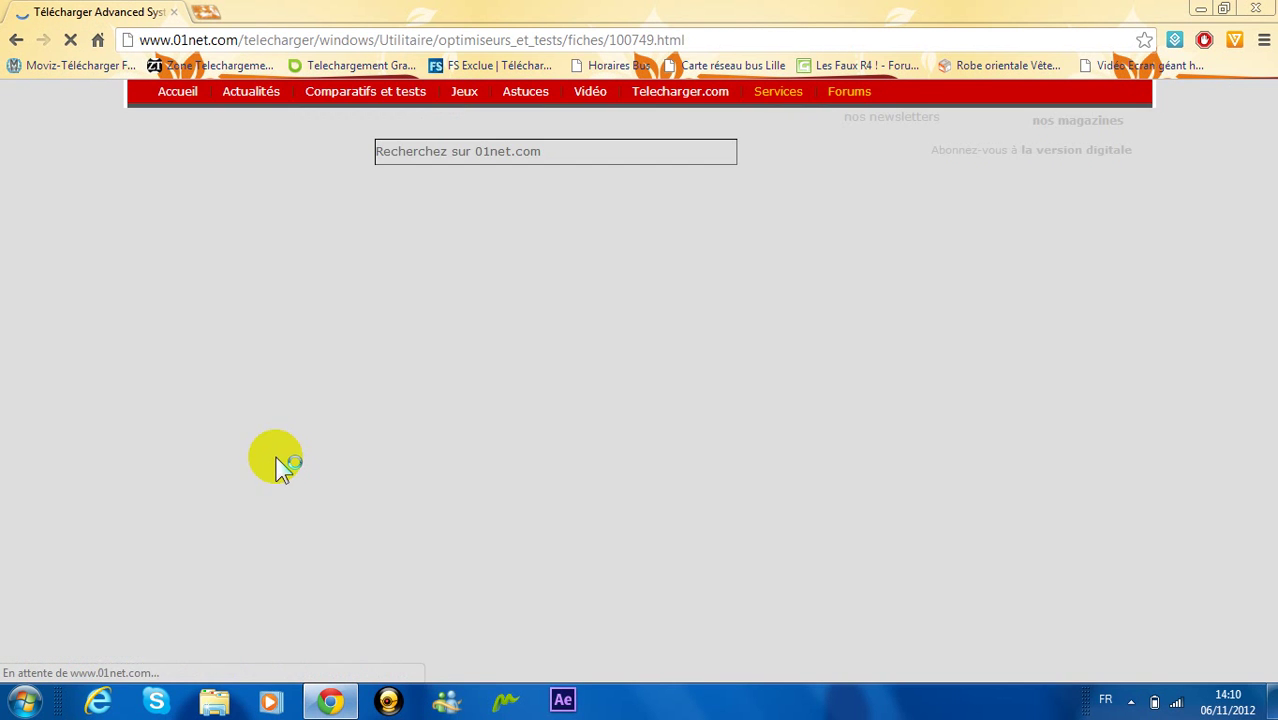
scroll(560, 390, down, 1)
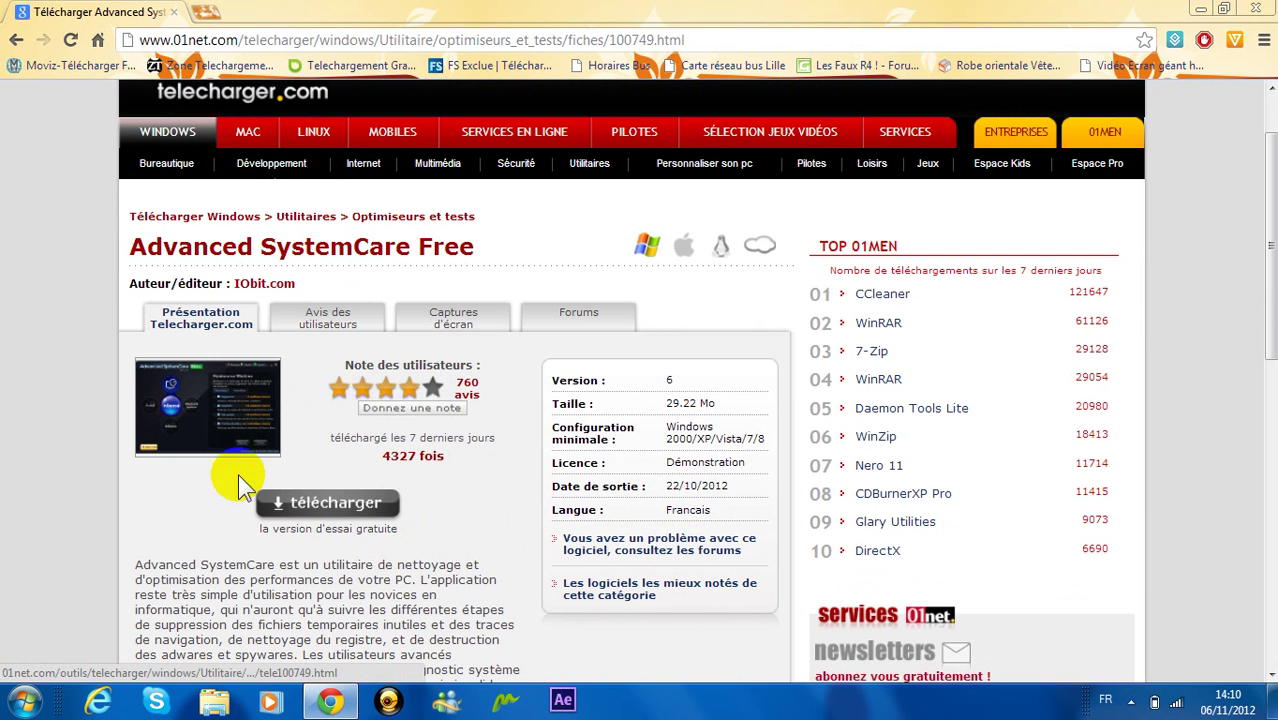
click(1255, 8)
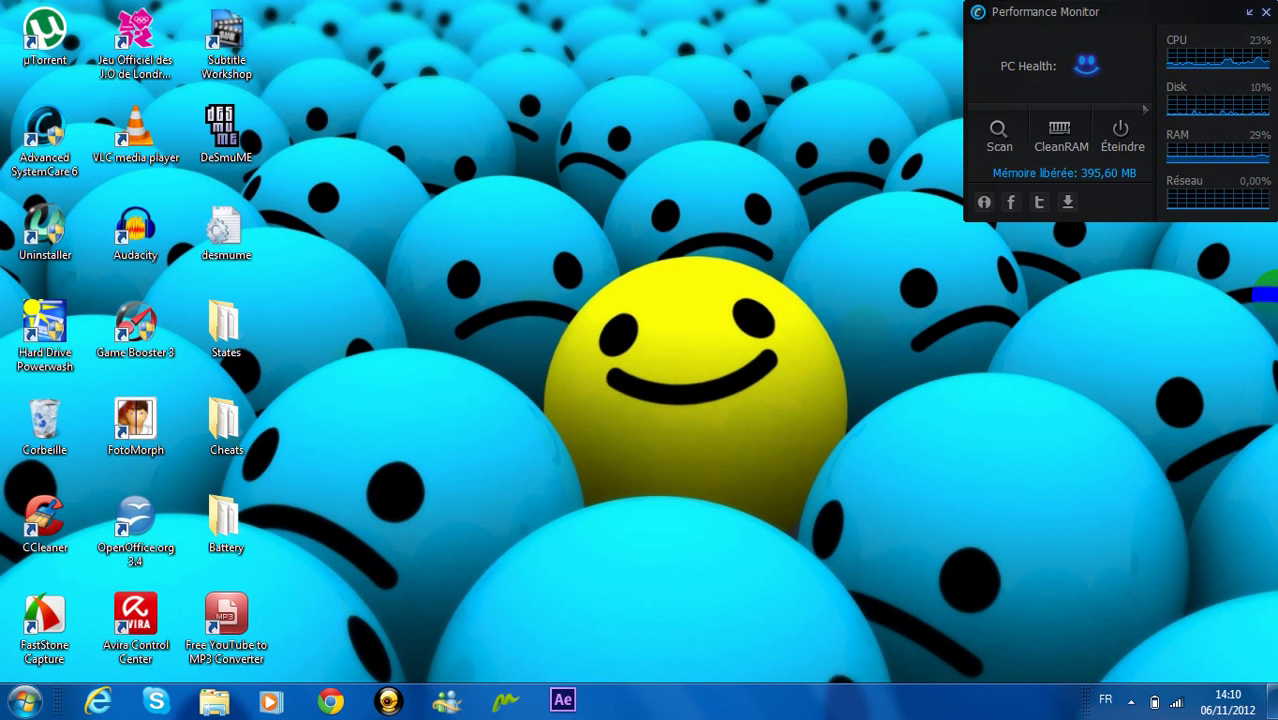
Step: Show the power-off, restart and log-off options in the Performance Monitor without choosing any
click(1145, 108)
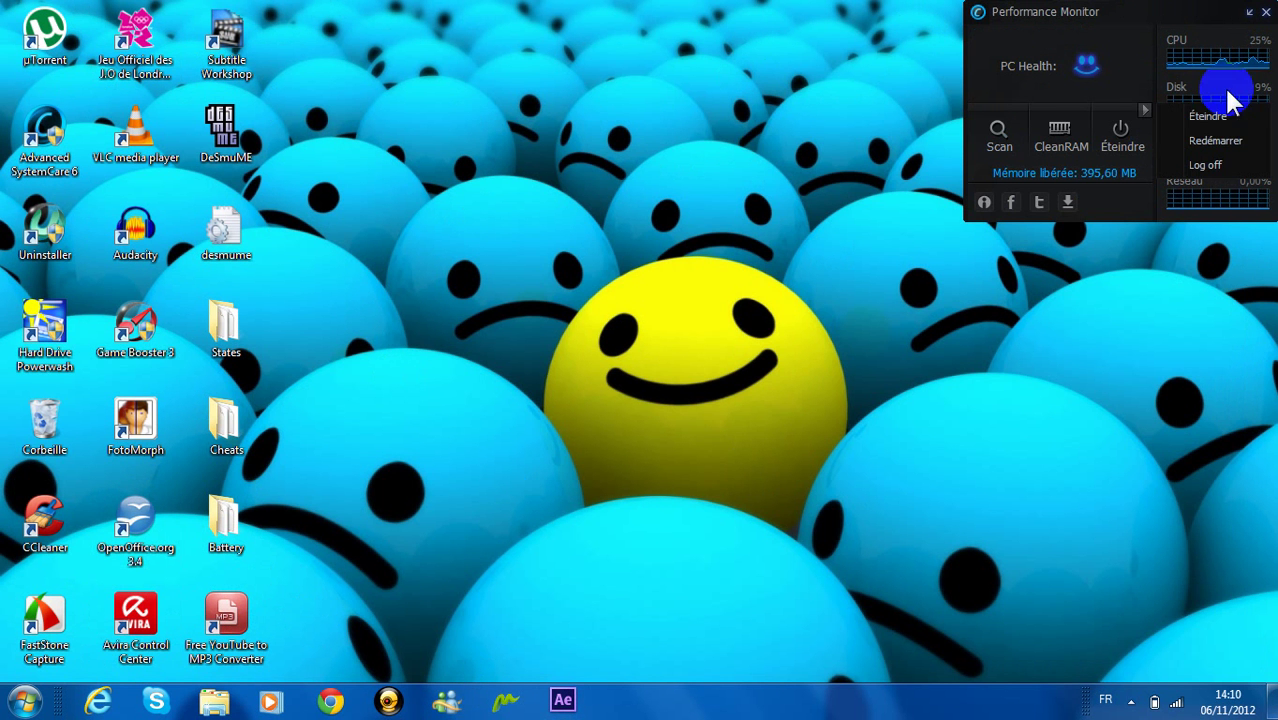
click(977, 87)
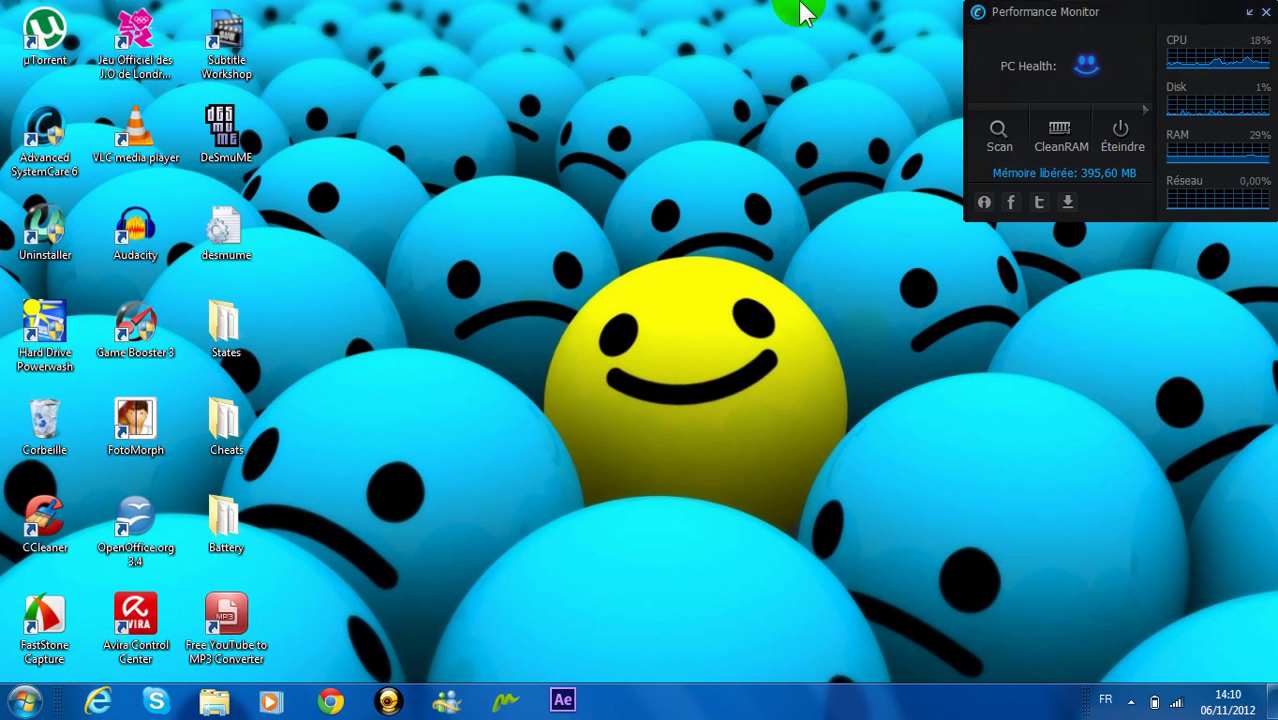
click(897, 263)
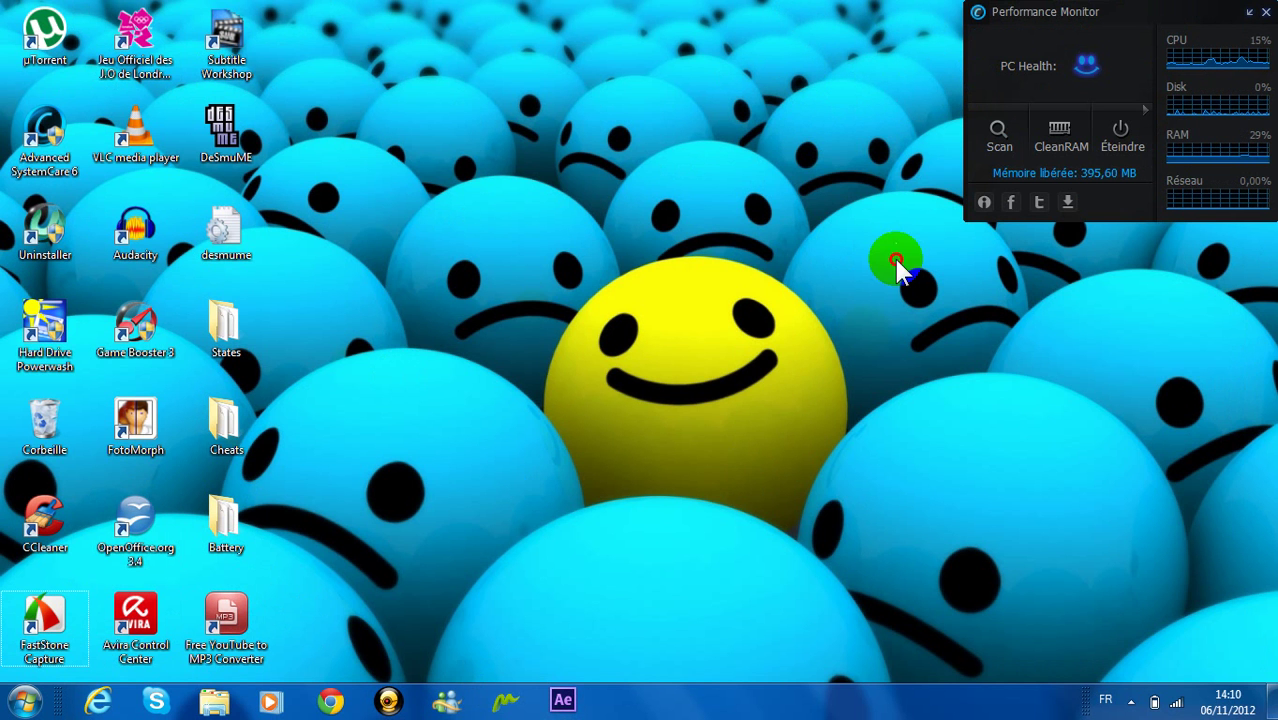
click(1197, 55)
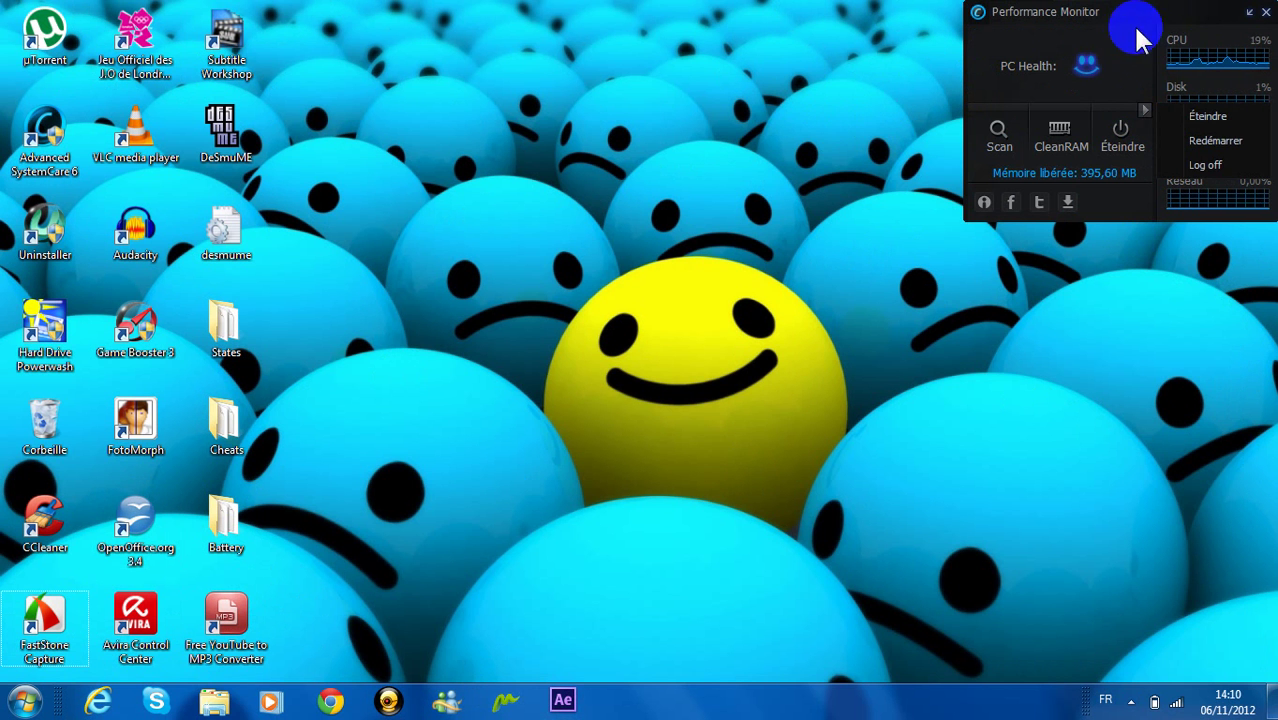
Step: View the PC health report from the Performance Monitor and close it
click(1087, 66)
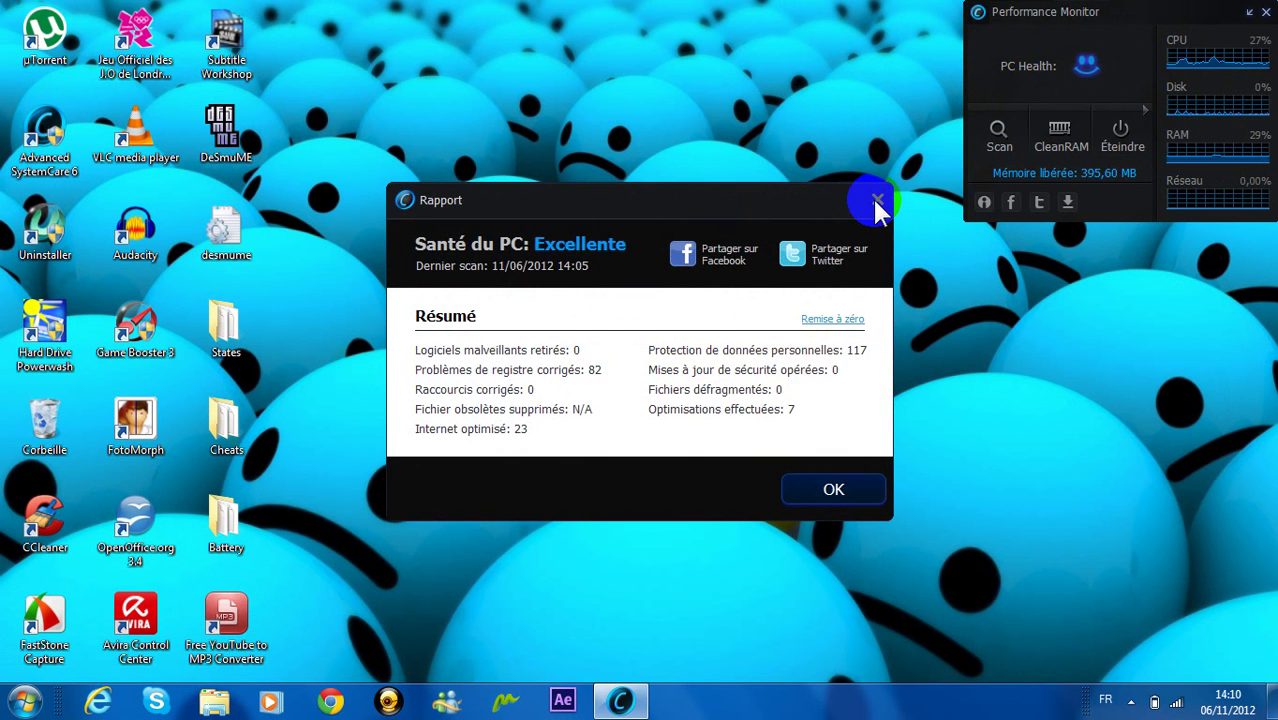
click(876, 202)
click(1082, 80)
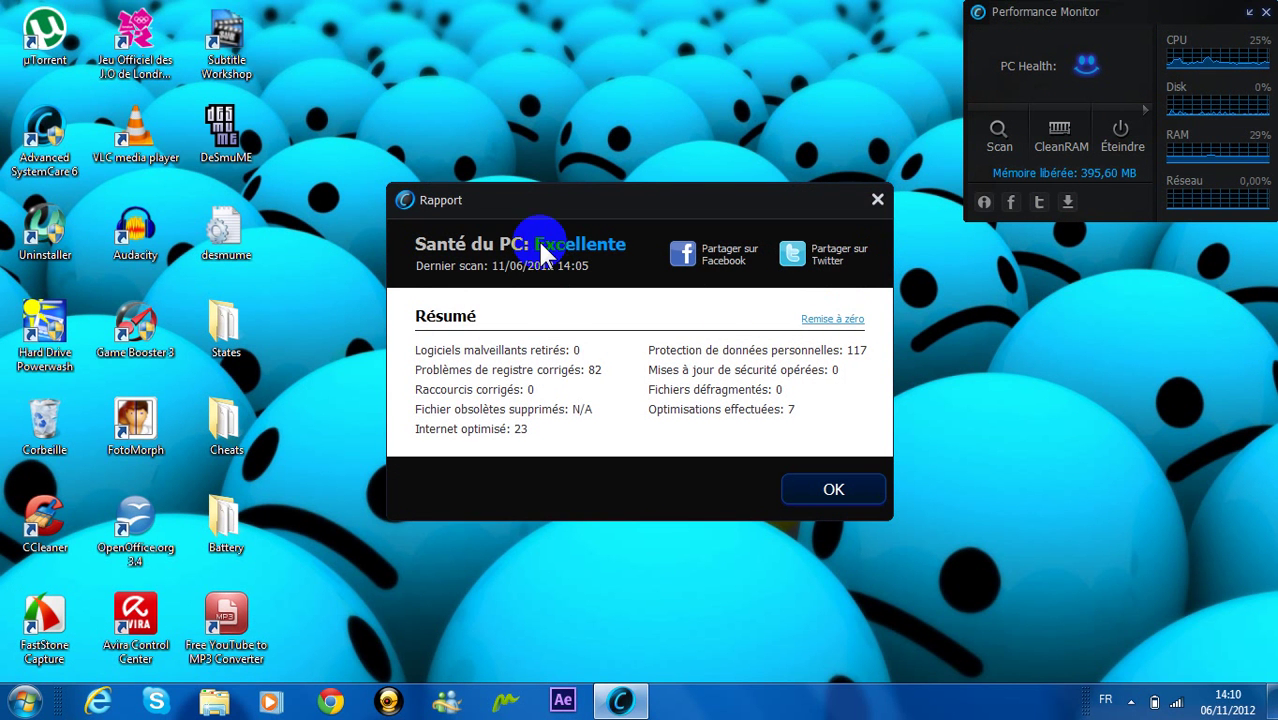
click(878, 200)
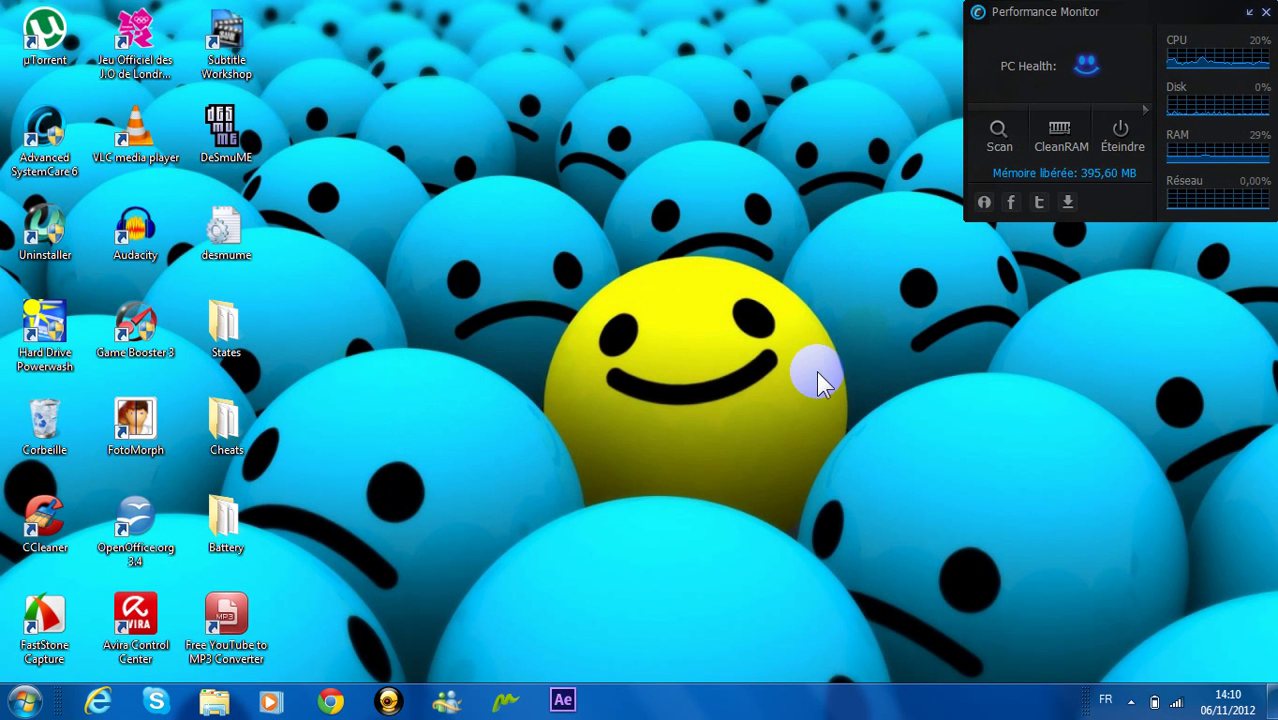
Step: Show the Performance Monitor's power options again and dismiss them without choosing one
click(1069, 201)
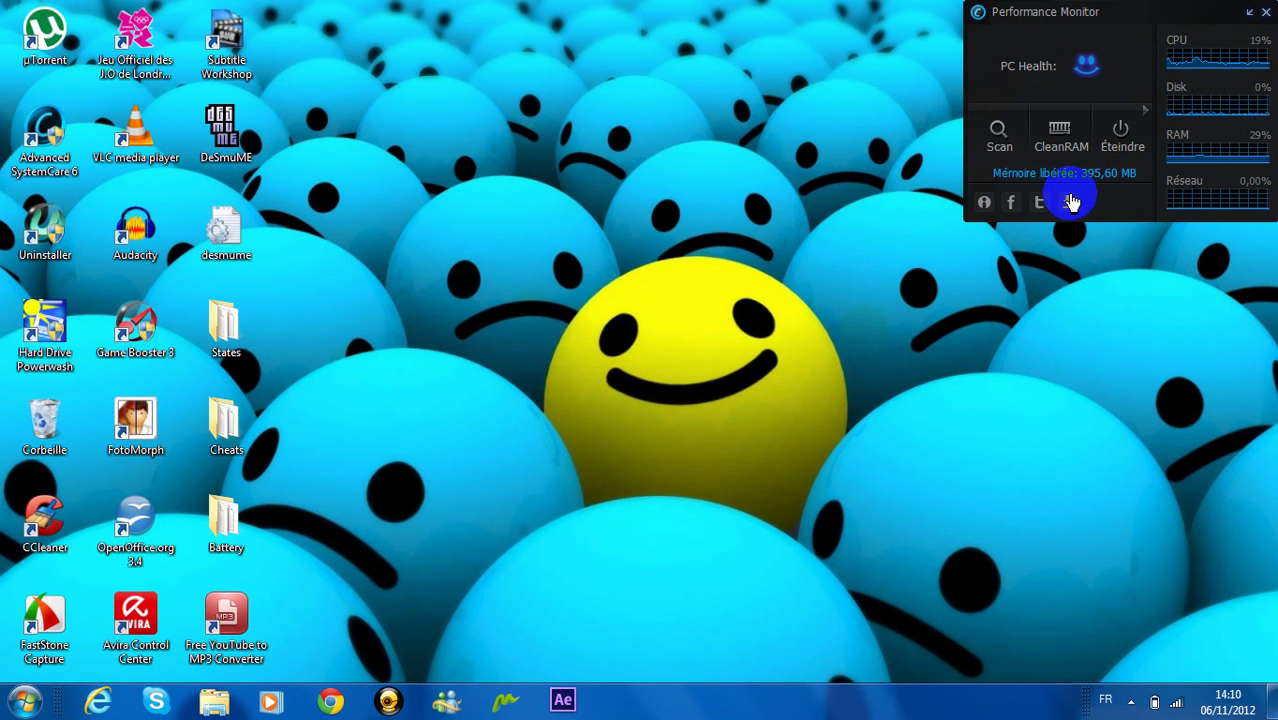
click(1143, 108)
click(1145, 110)
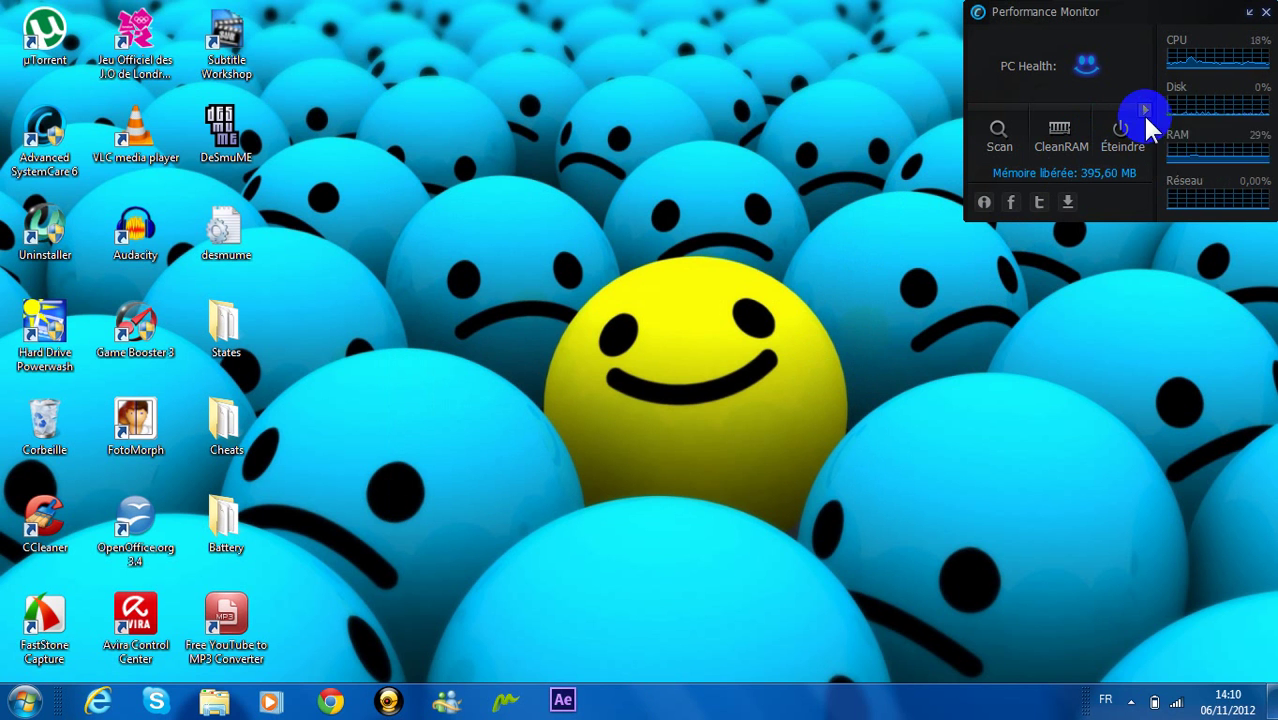
click(1145, 110)
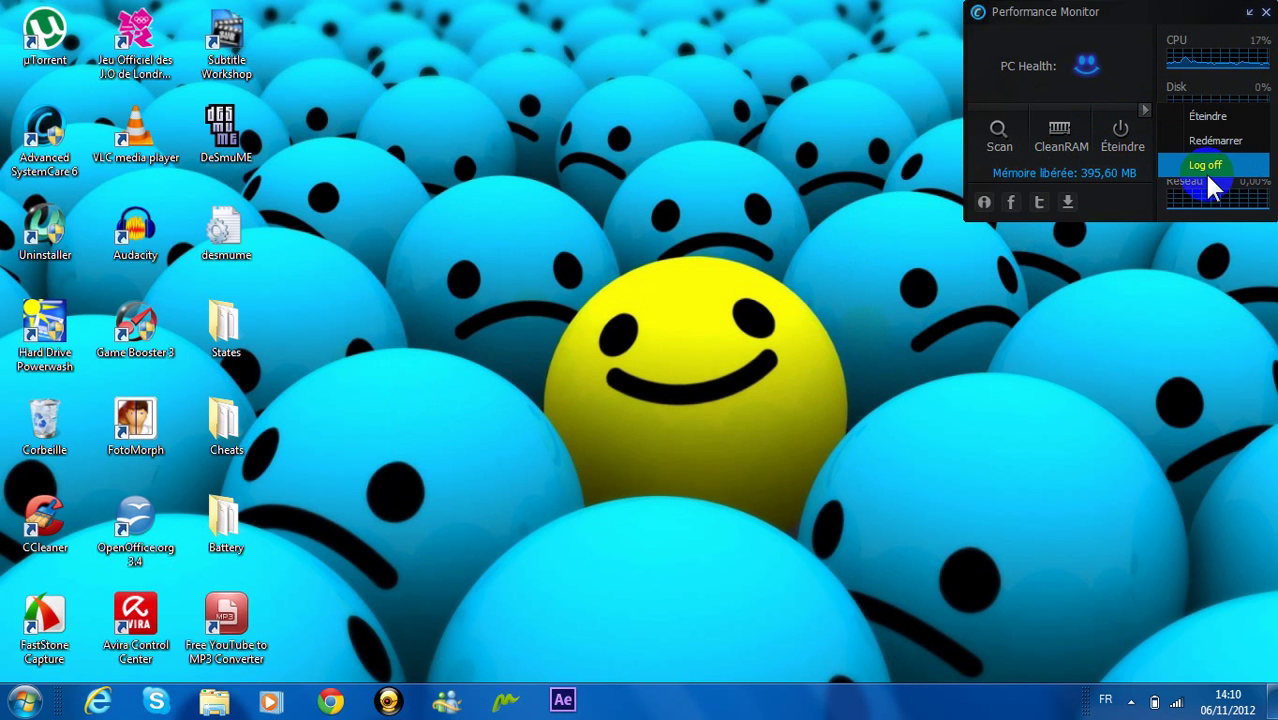
click(893, 321)
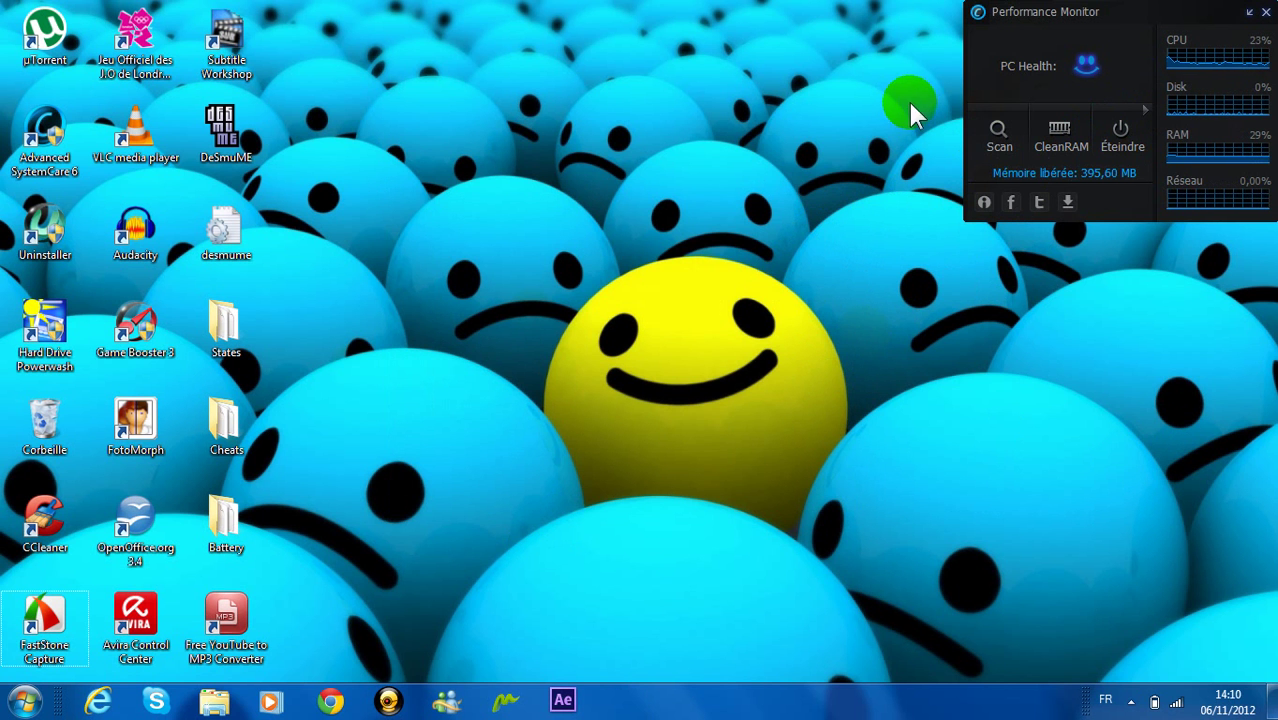
Step: Free up memory with the CleanRAM function of the Performance Monitor
click(1064, 146)
click(1053, 140)
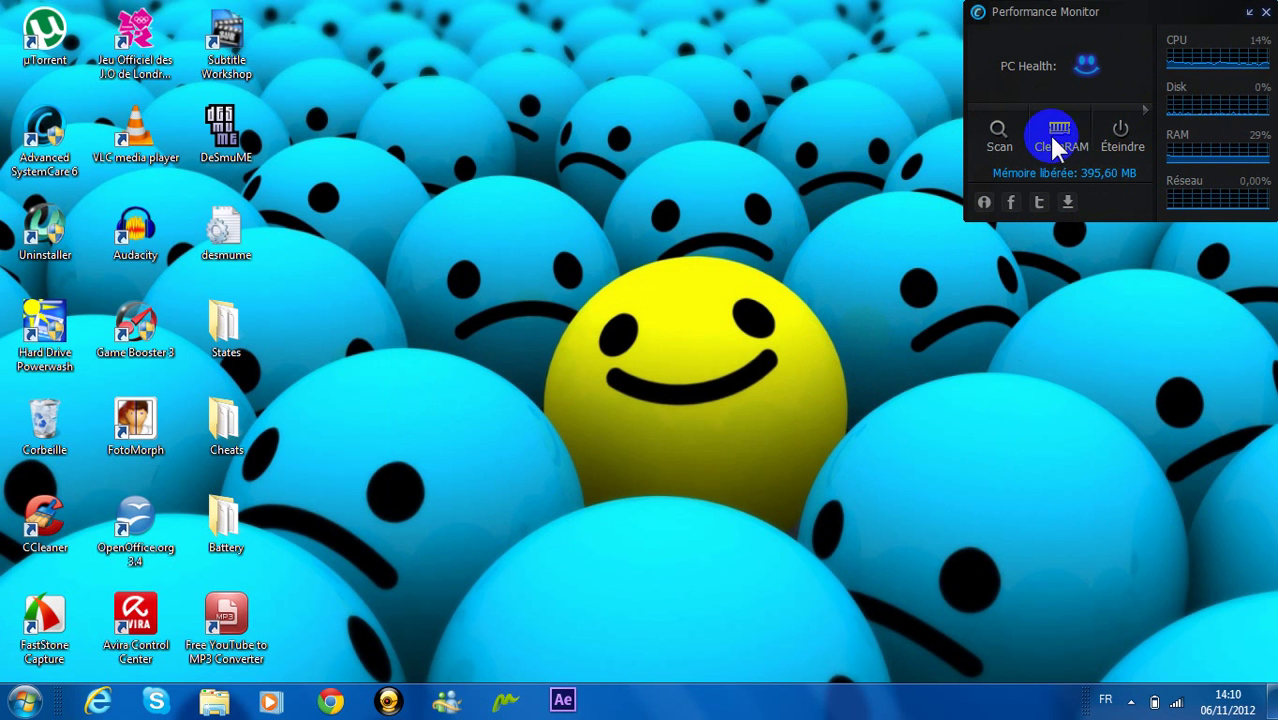
click(1225, 98)
click(1254, 146)
click(1084, 184)
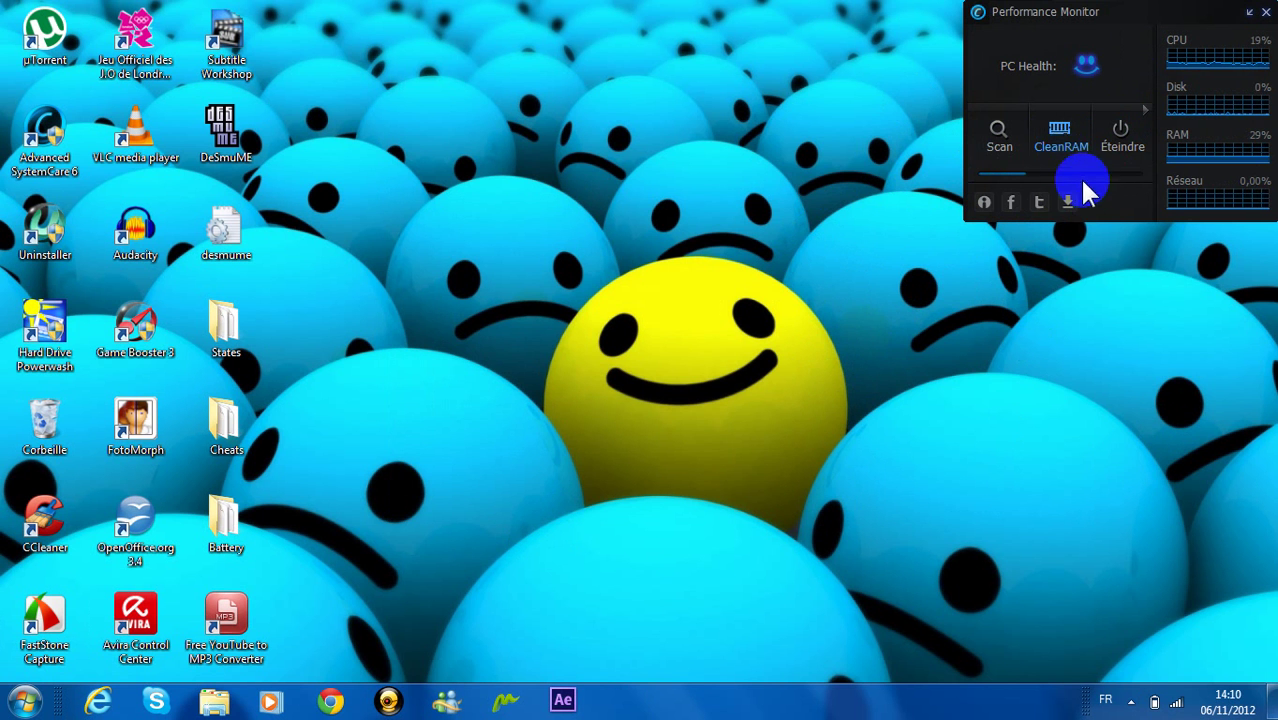
click(1073, 126)
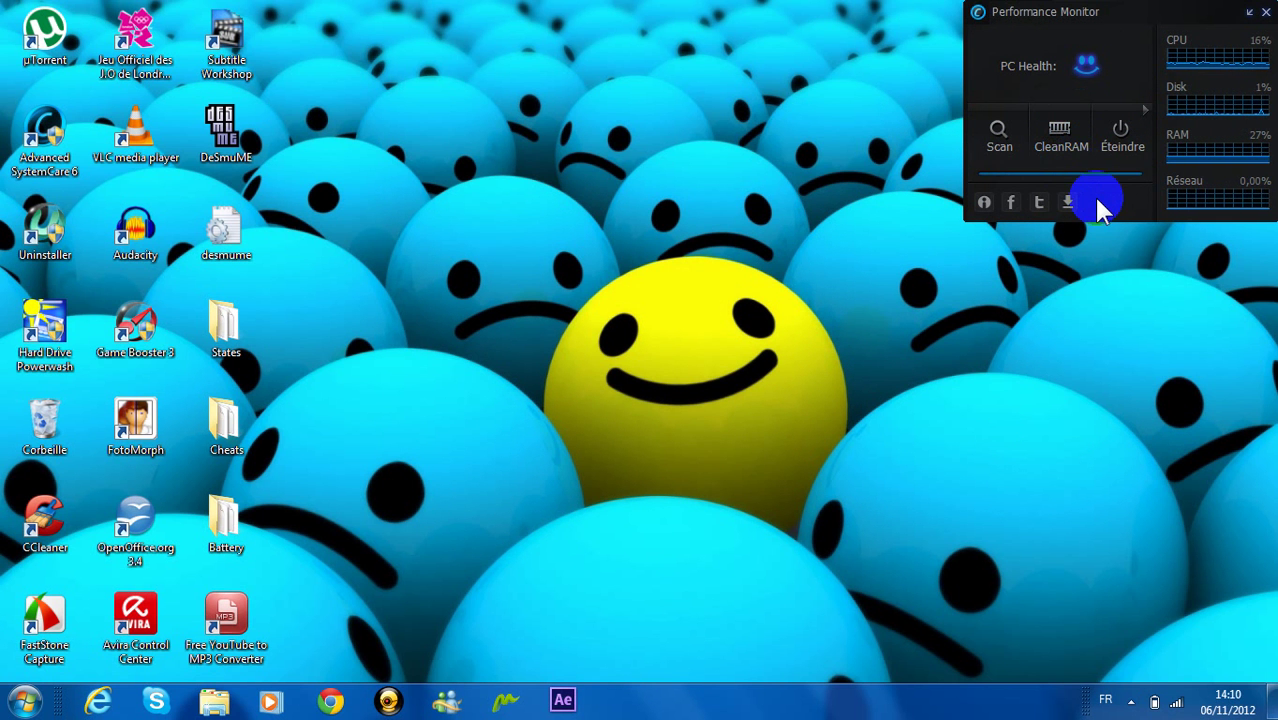
click(1068, 143)
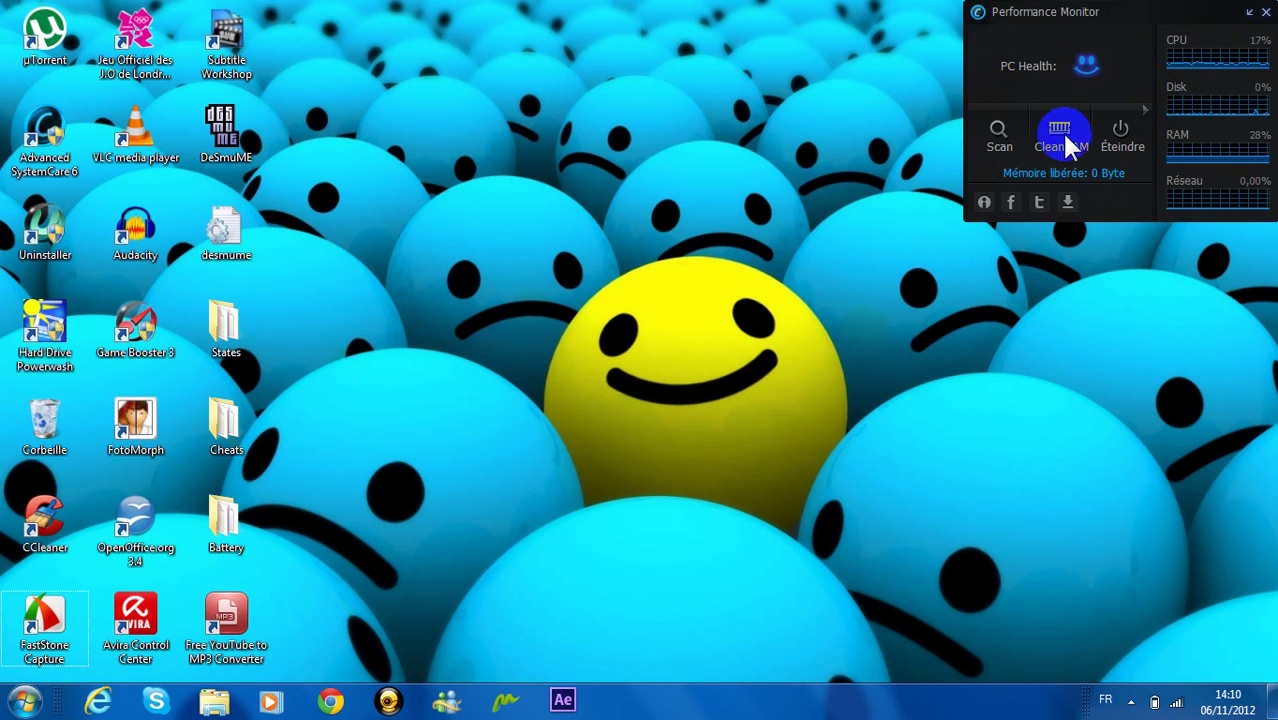
mouse_move(1085, 192)
mouse_down()
mouse_move(1070, 186)
mouse_move(1066, 100)
mouse_up()
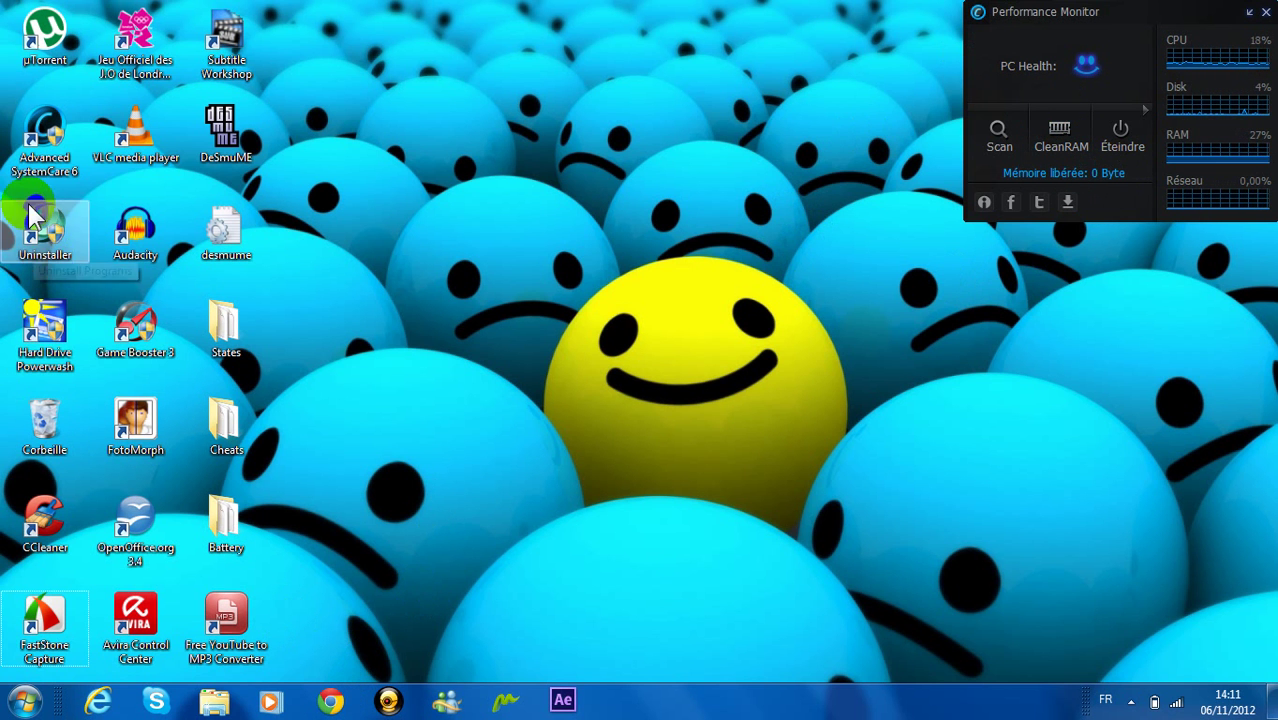
Step: Open the main Advanced SystemCare window and reposition it on the desktop
click(1100, 95)
click(1008, 122)
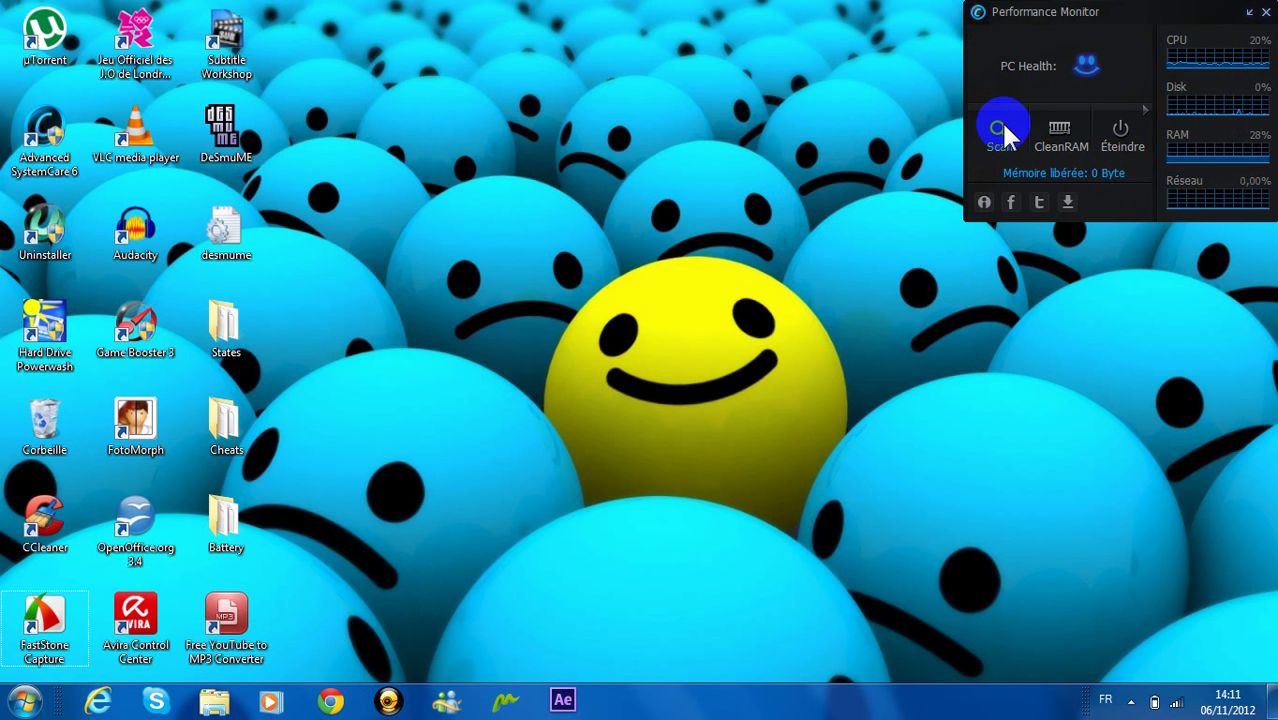
drag(614, 98, 551, 62)
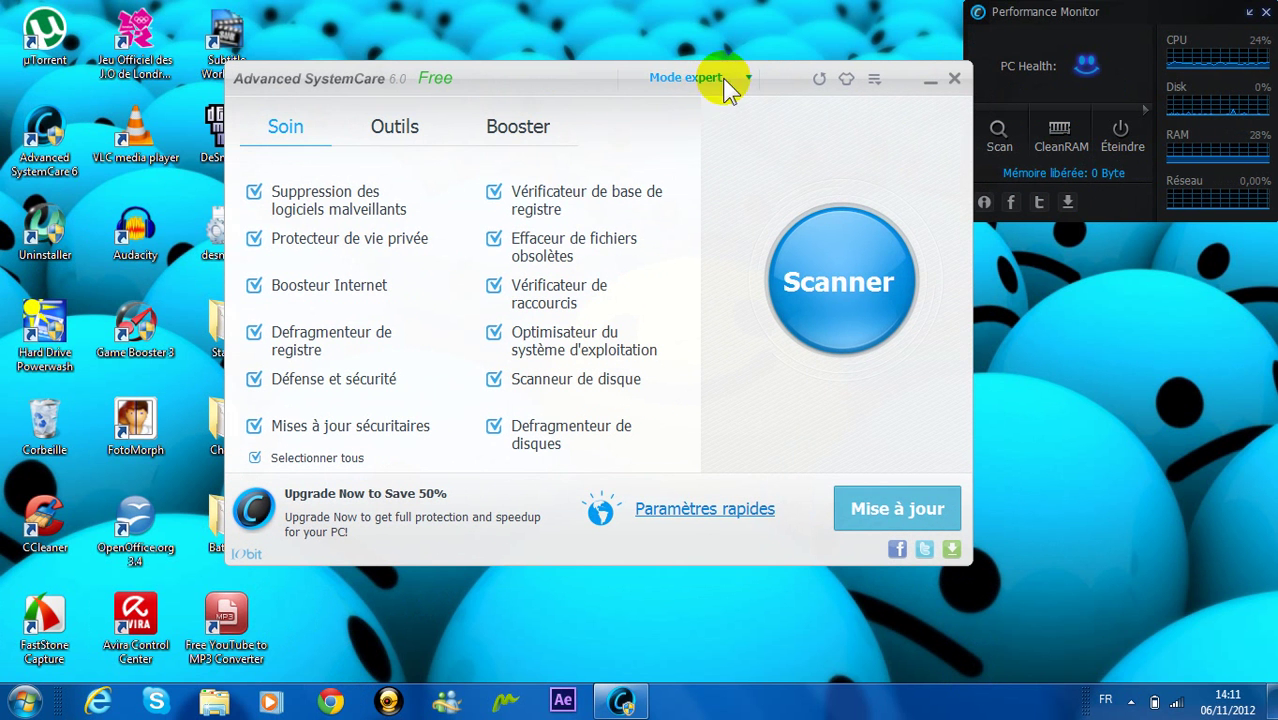
Step: Compare Mode simplifié with Mode expert by switching between them, finishing in Mode expert
click(725, 84)
click(713, 110)
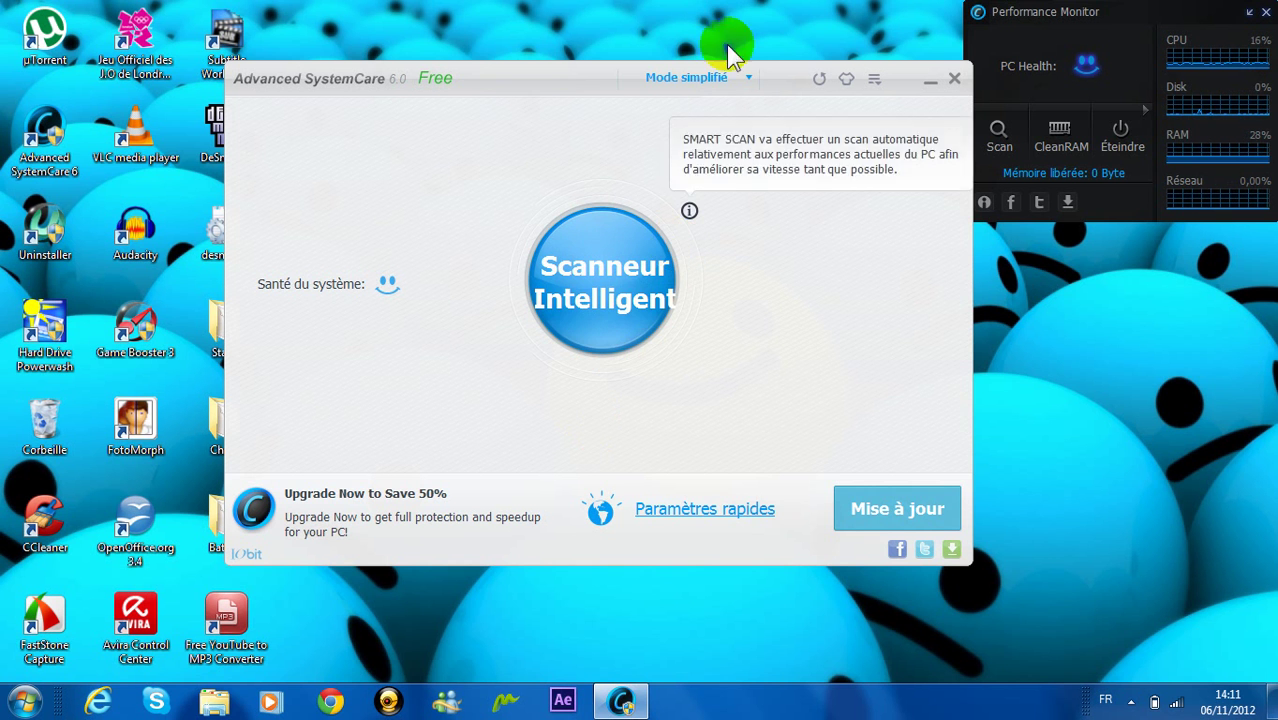
click(750, 79)
click(728, 133)
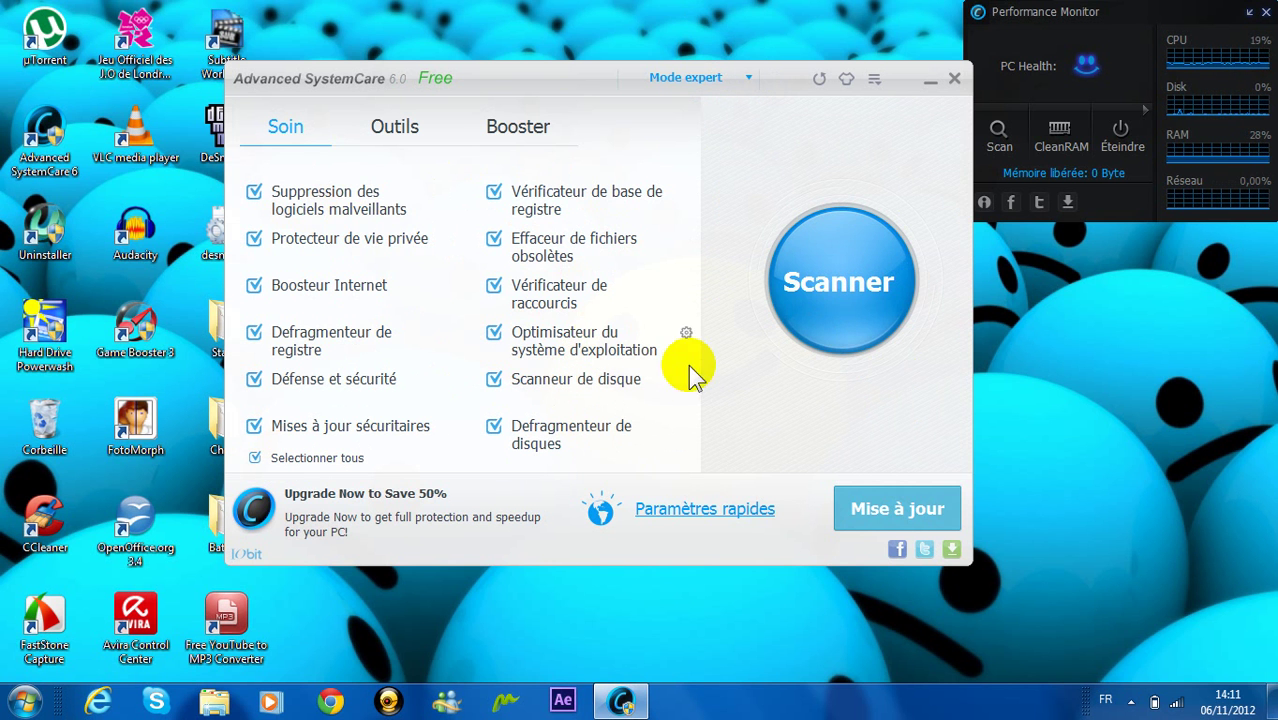
click(695, 80)
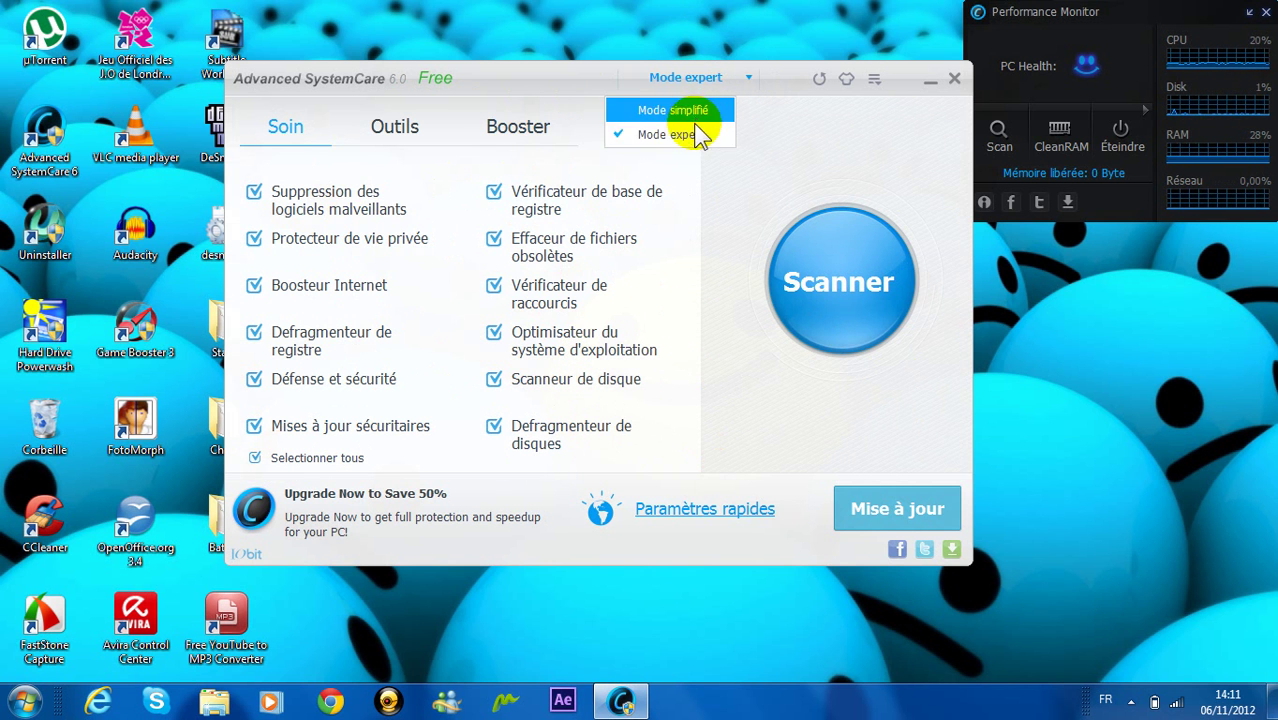
click(693, 110)
click(699, 80)
click(669, 135)
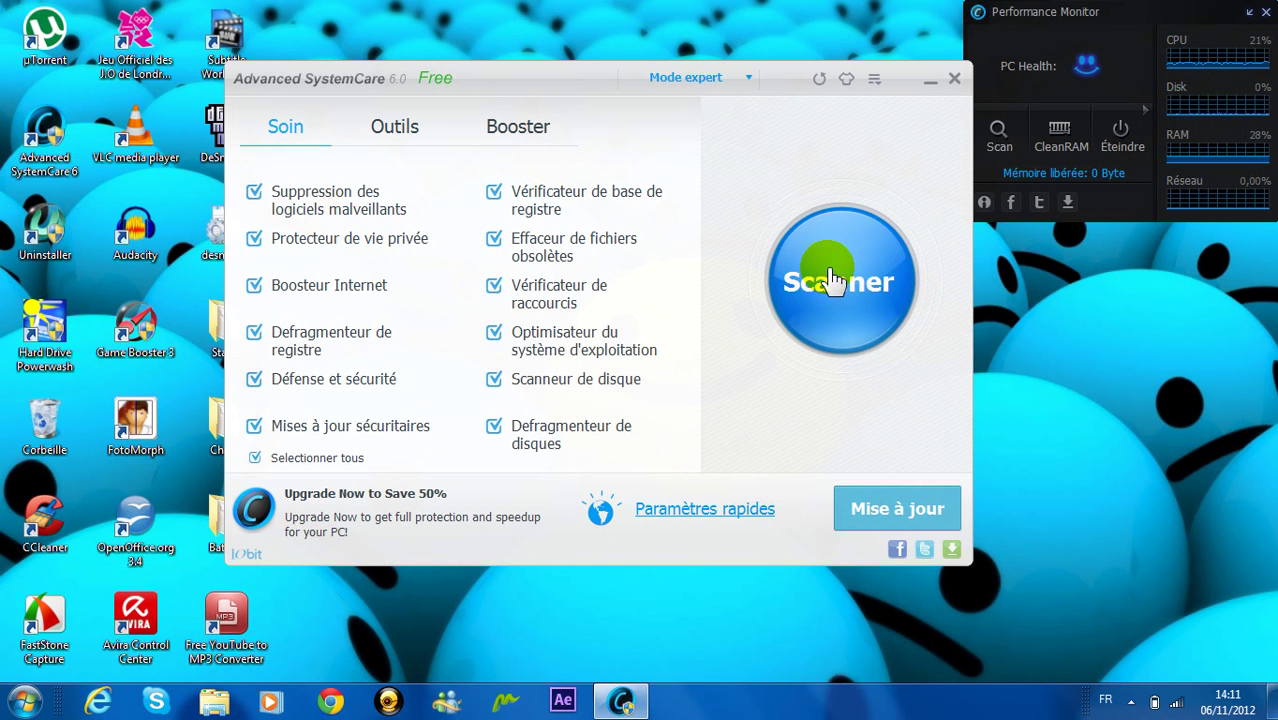
Step: Look through the Outils and Booster sections of Advanced SystemCare, then return to the Soin section
click(420, 138)
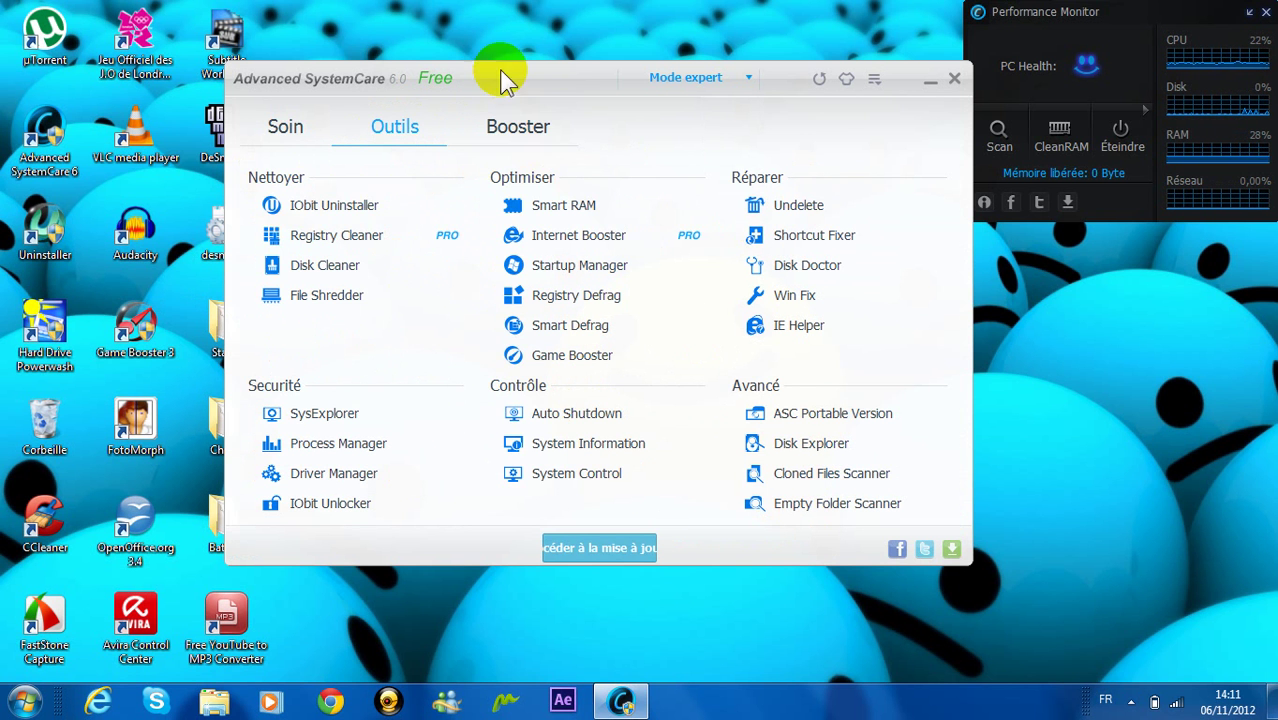
click(548, 127)
click(390, 130)
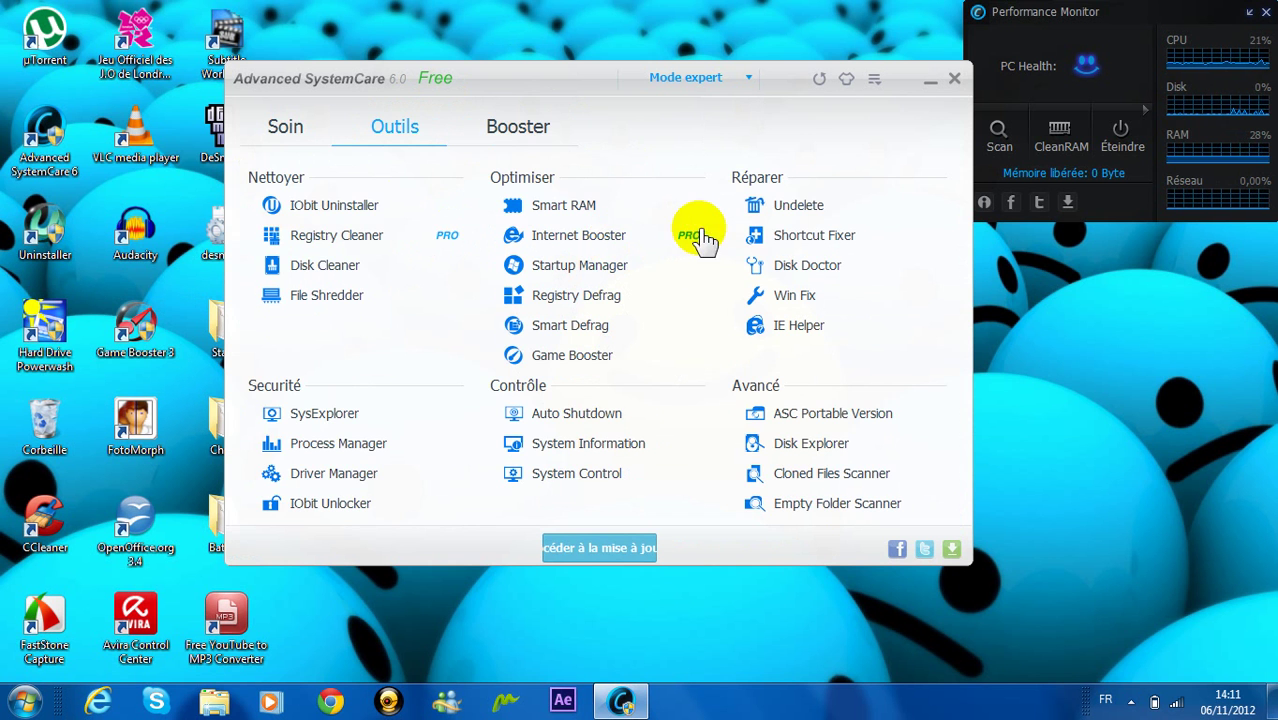
click(532, 132)
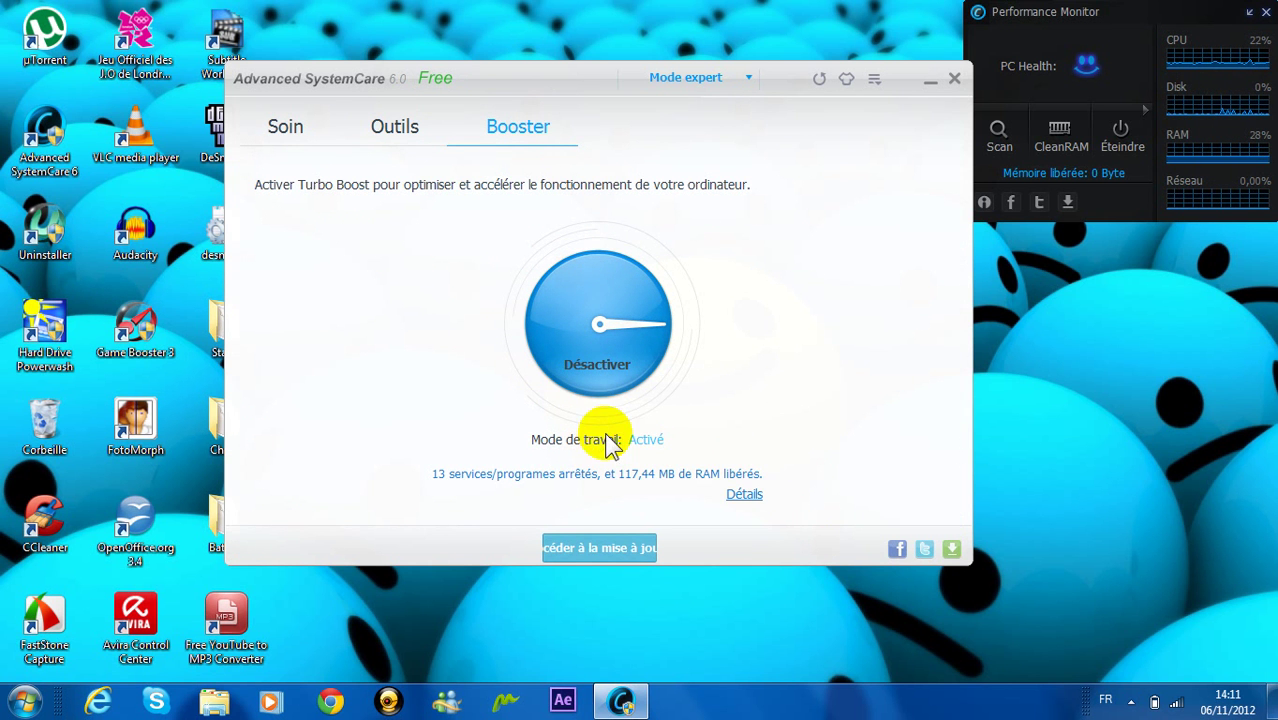
click(392, 126)
click(293, 132)
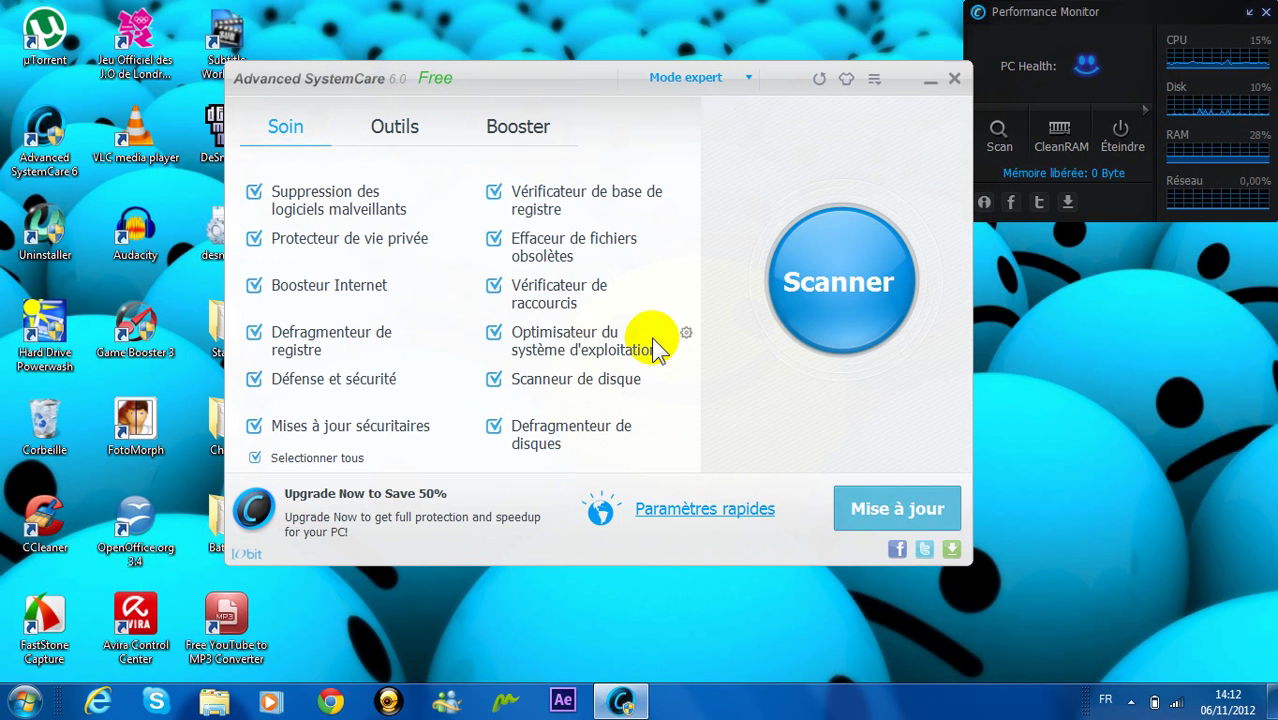
Step: View the PC health report from the Performance Monitor and close it
click(1086, 66)
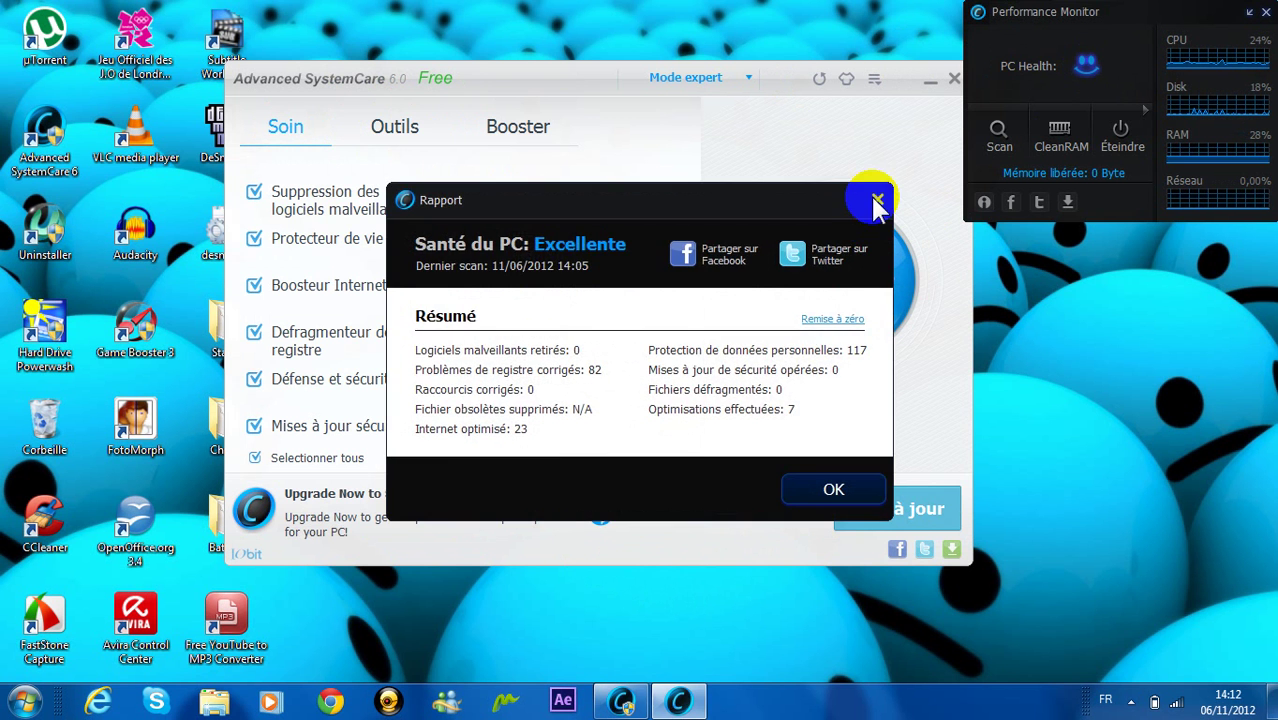
click(745, 270)
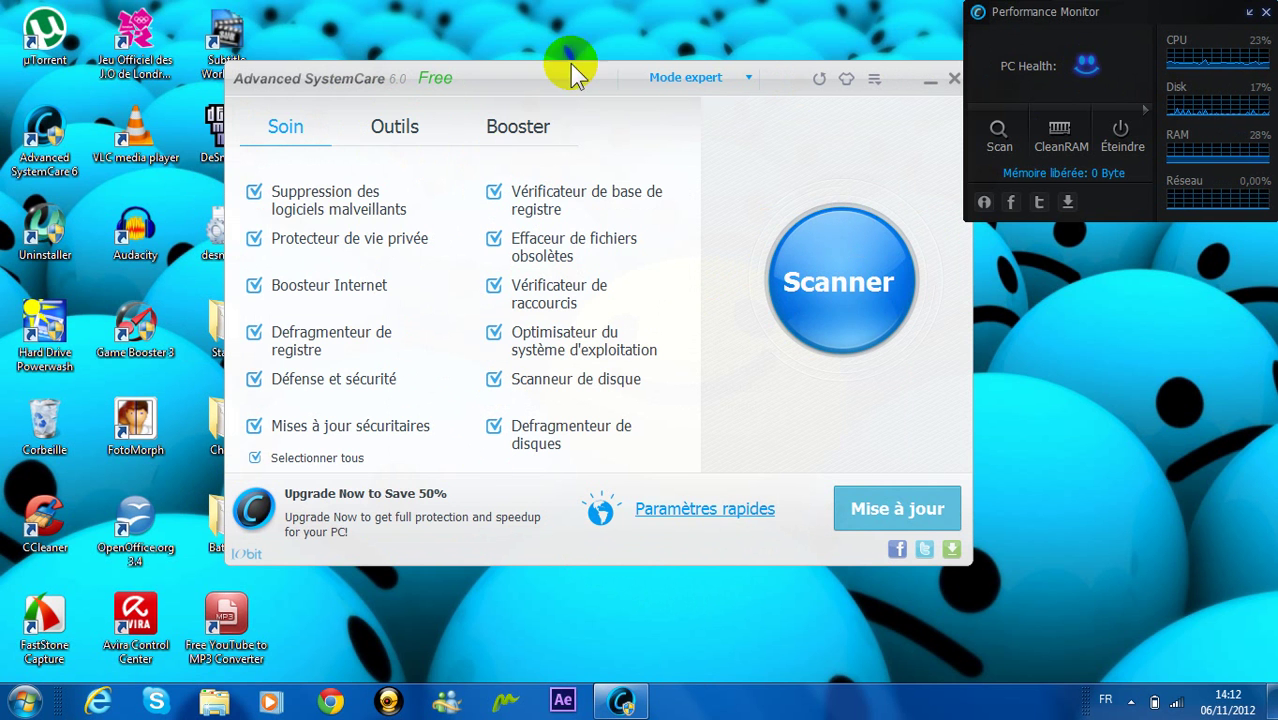
Step: Look at the drive selection of the Disk Cleaner tool in Outils, toggling all drives on and off, and close it without cleaning
click(394, 127)
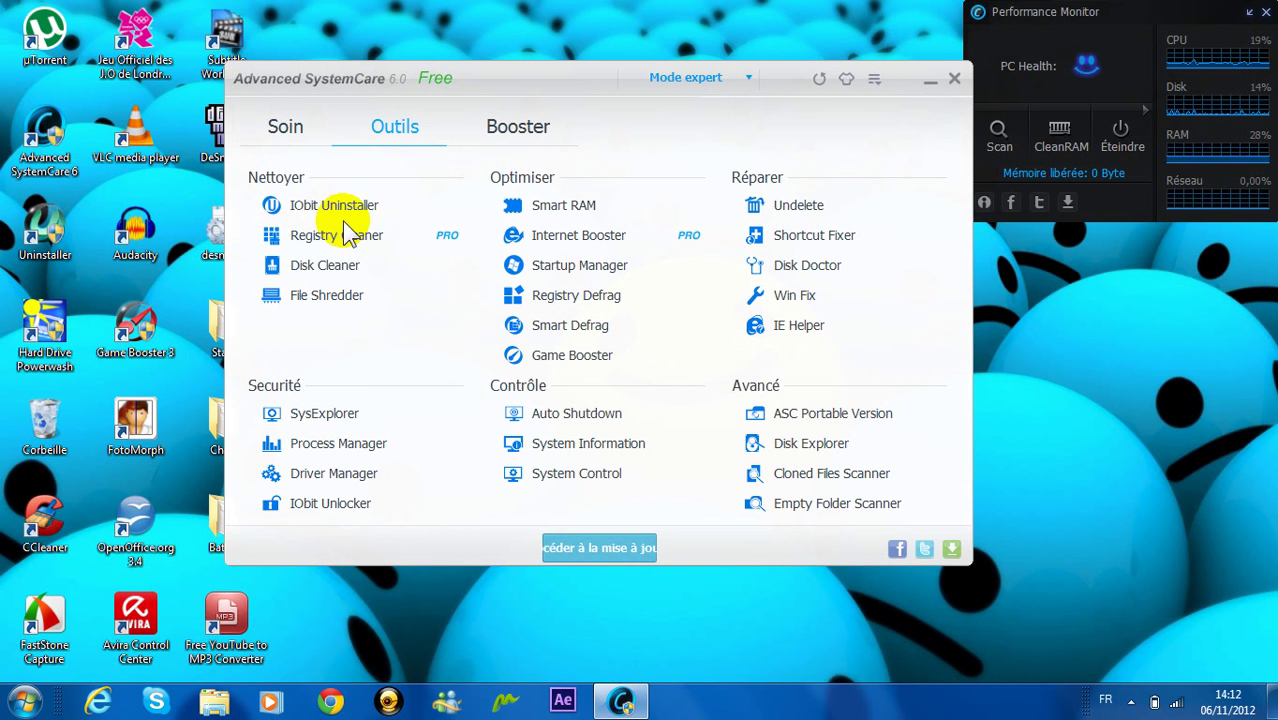
click(340, 268)
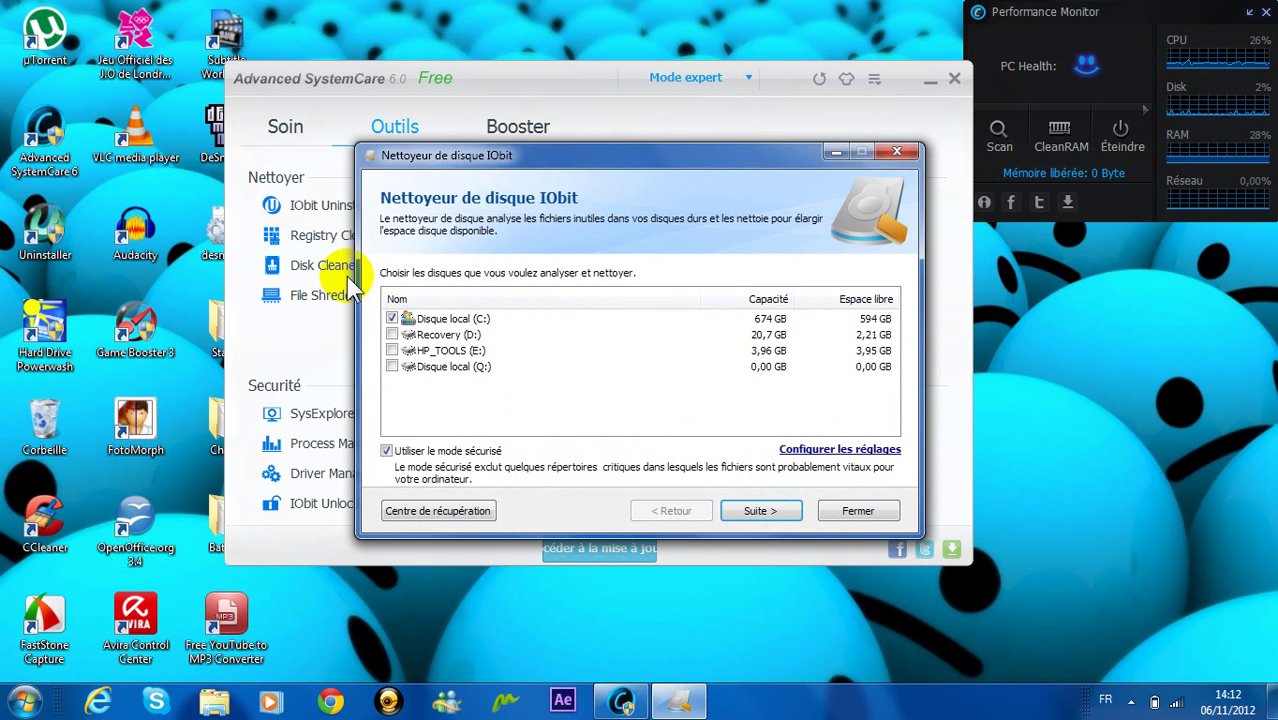
click(391, 366)
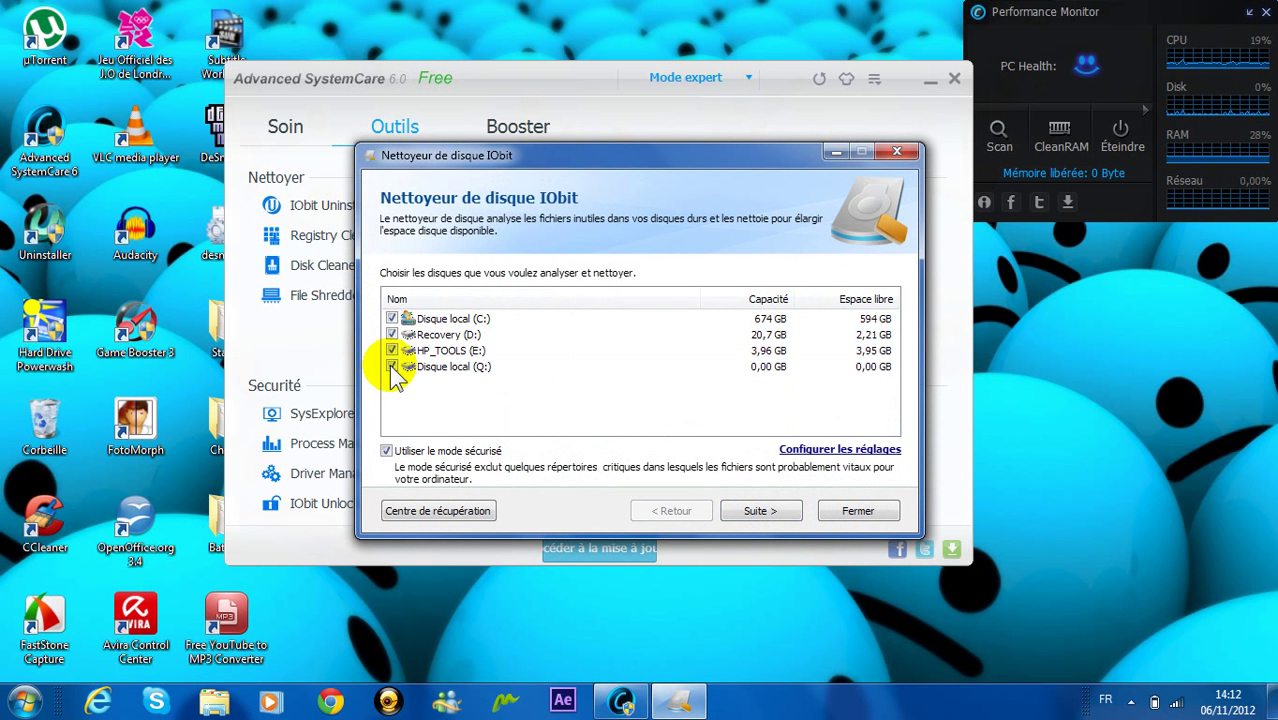
click(391, 318)
click(391, 350)
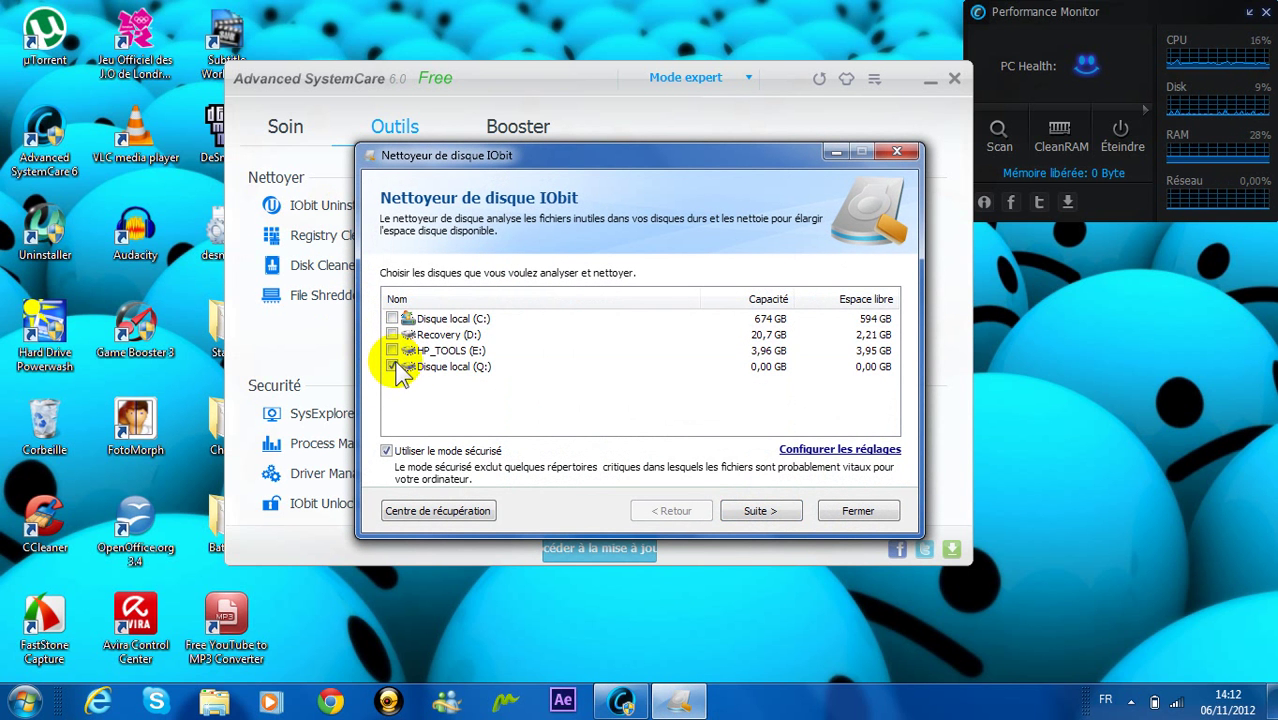
click(391, 366)
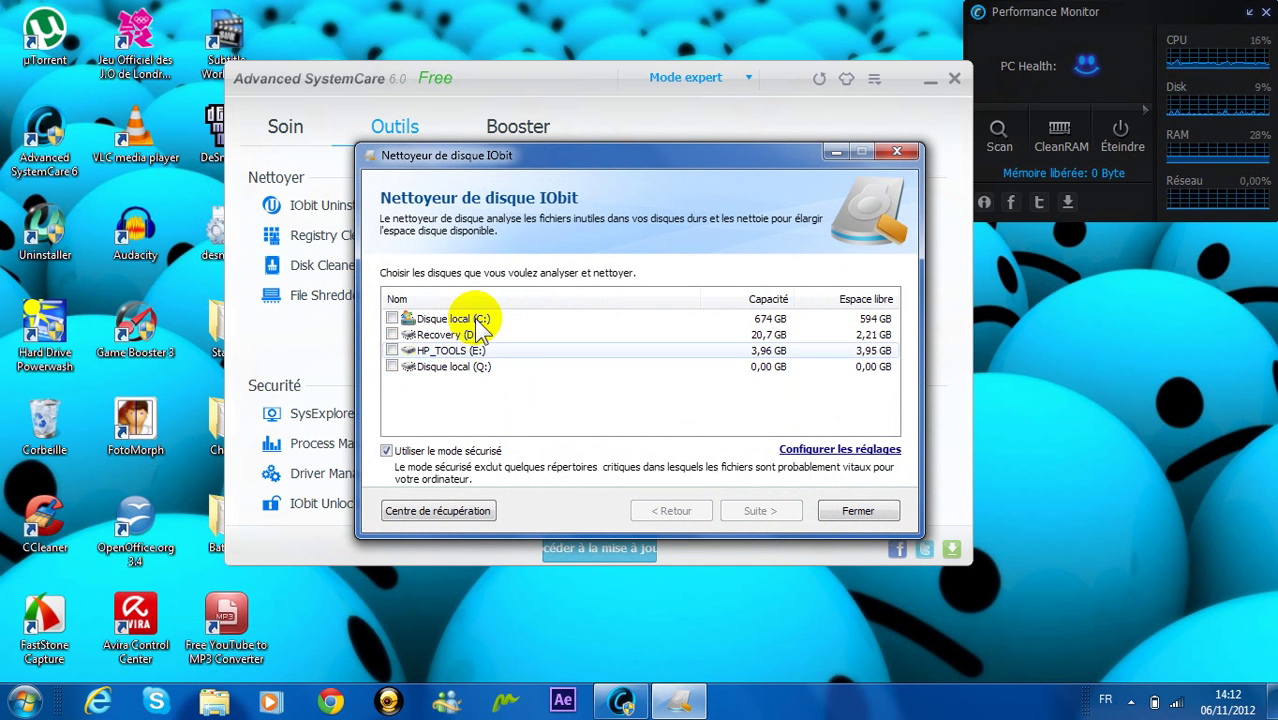
click(860, 512)
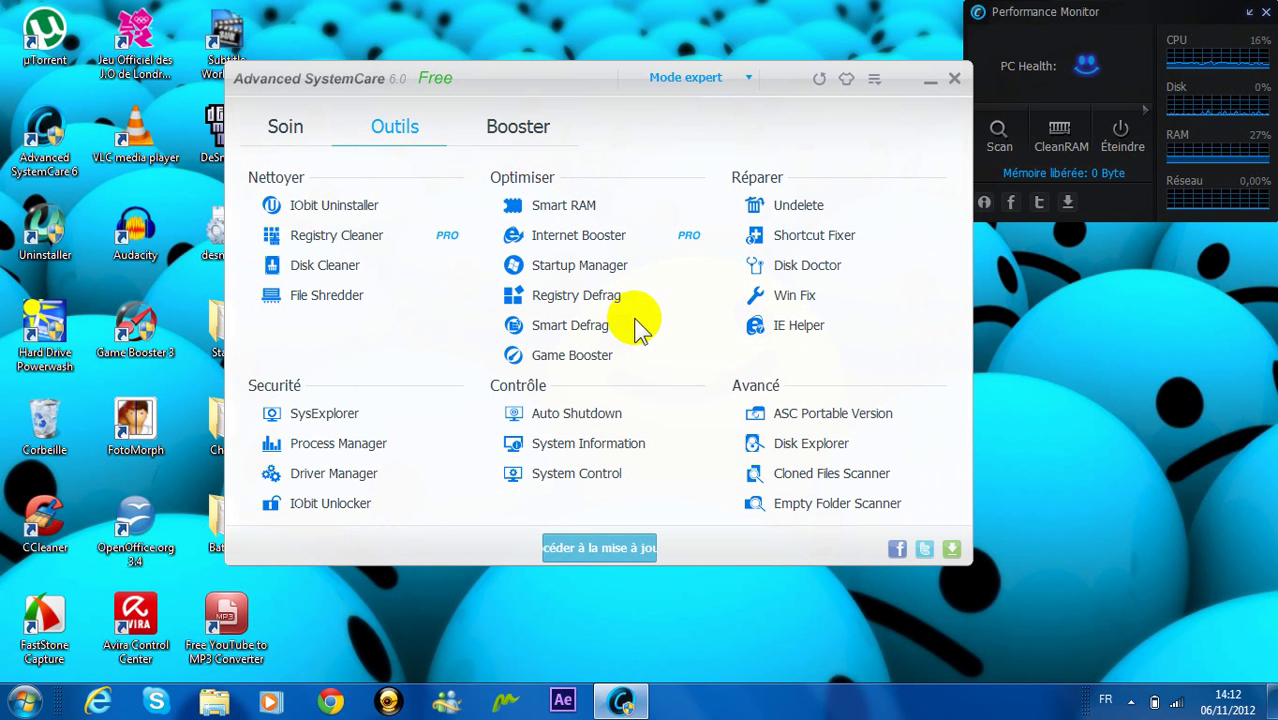
Step: Show the Shortcut Fixer's disk scan options with all four drives selected, and close the tool without scanning
click(806, 245)
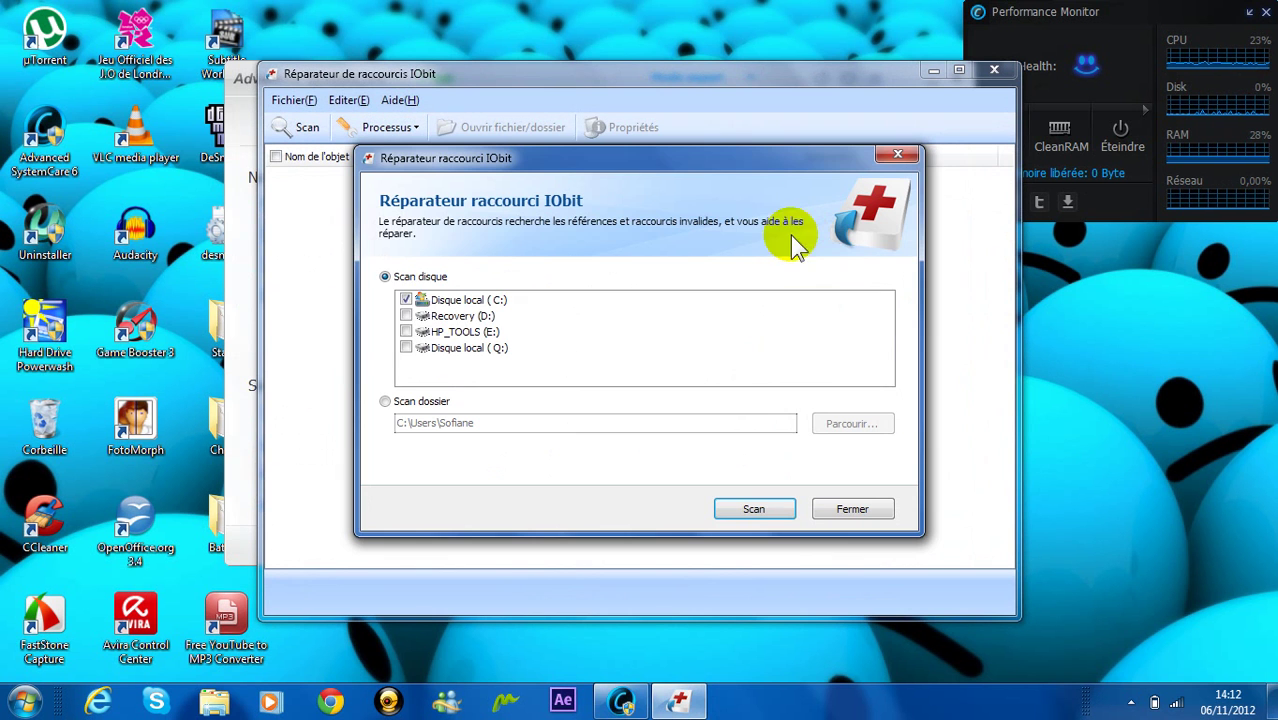
click(405, 316)
click(406, 348)
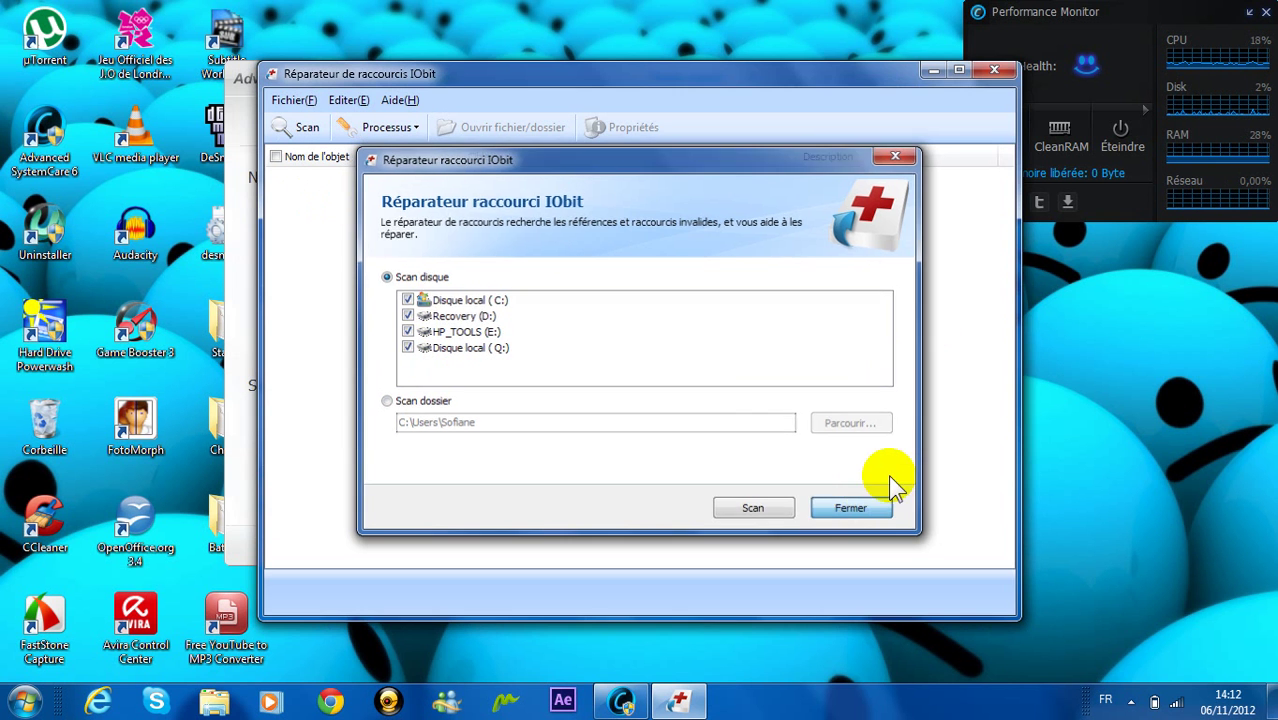
click(878, 505)
click(993, 88)
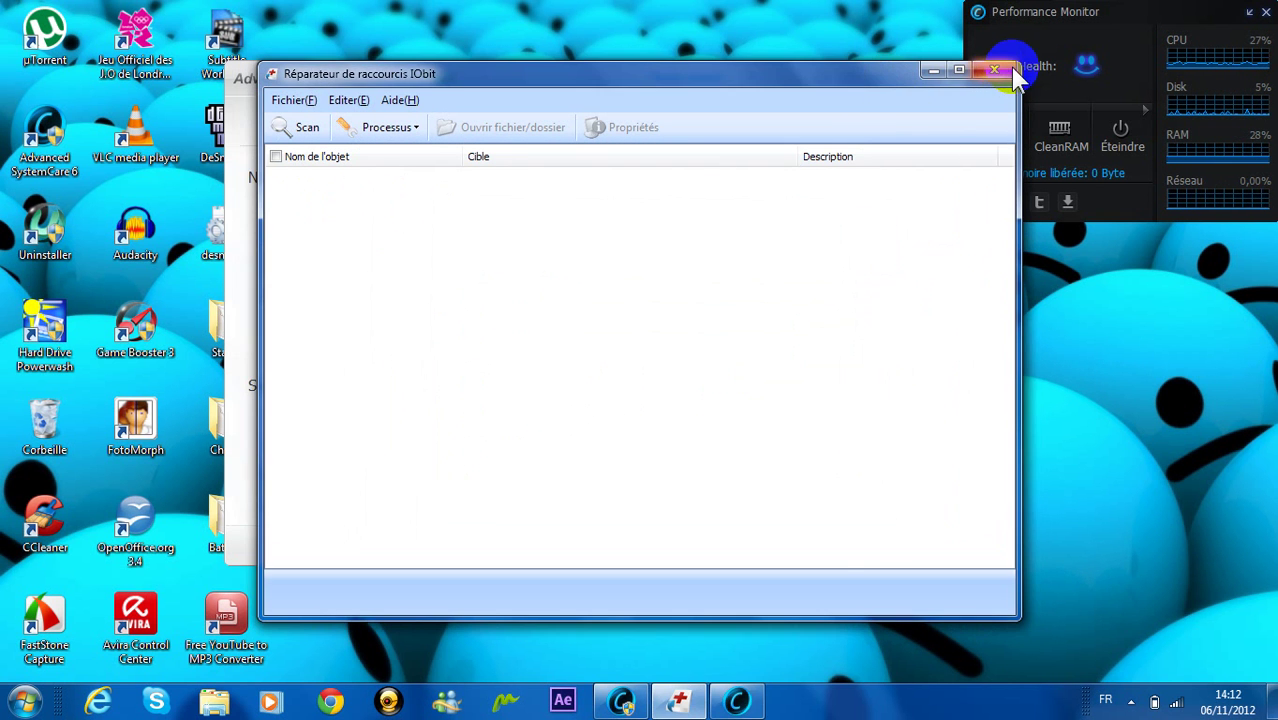
click(1005, 70)
click(830, 492)
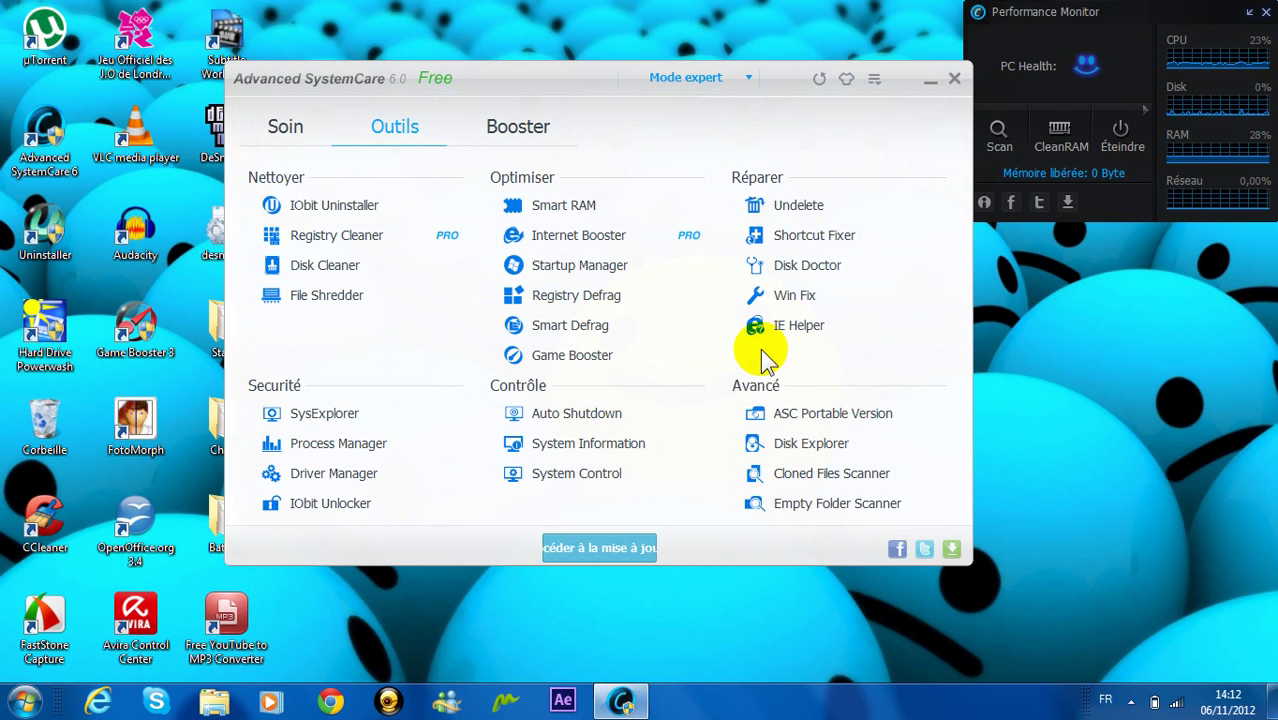
Step: Look at the Disk Doctor's drive selection, toggling the listed disks, and close it without starting an analysis
click(806, 268)
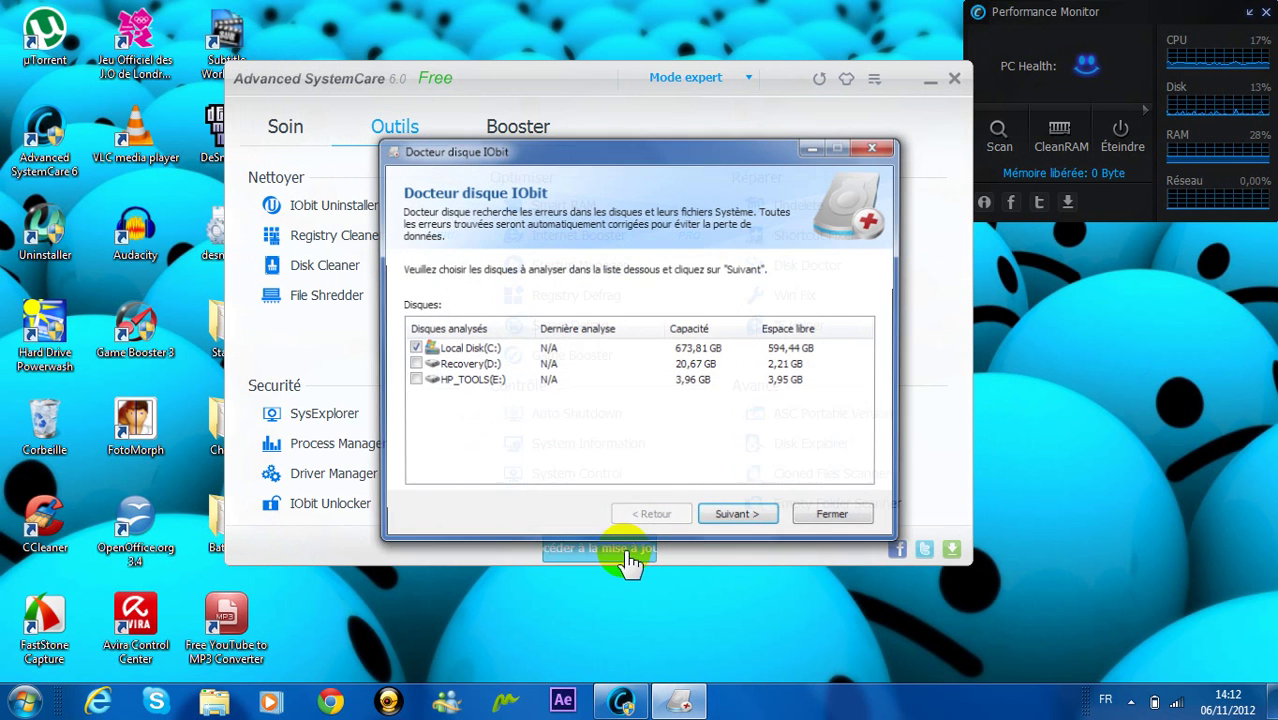
click(412, 364)
click(412, 380)
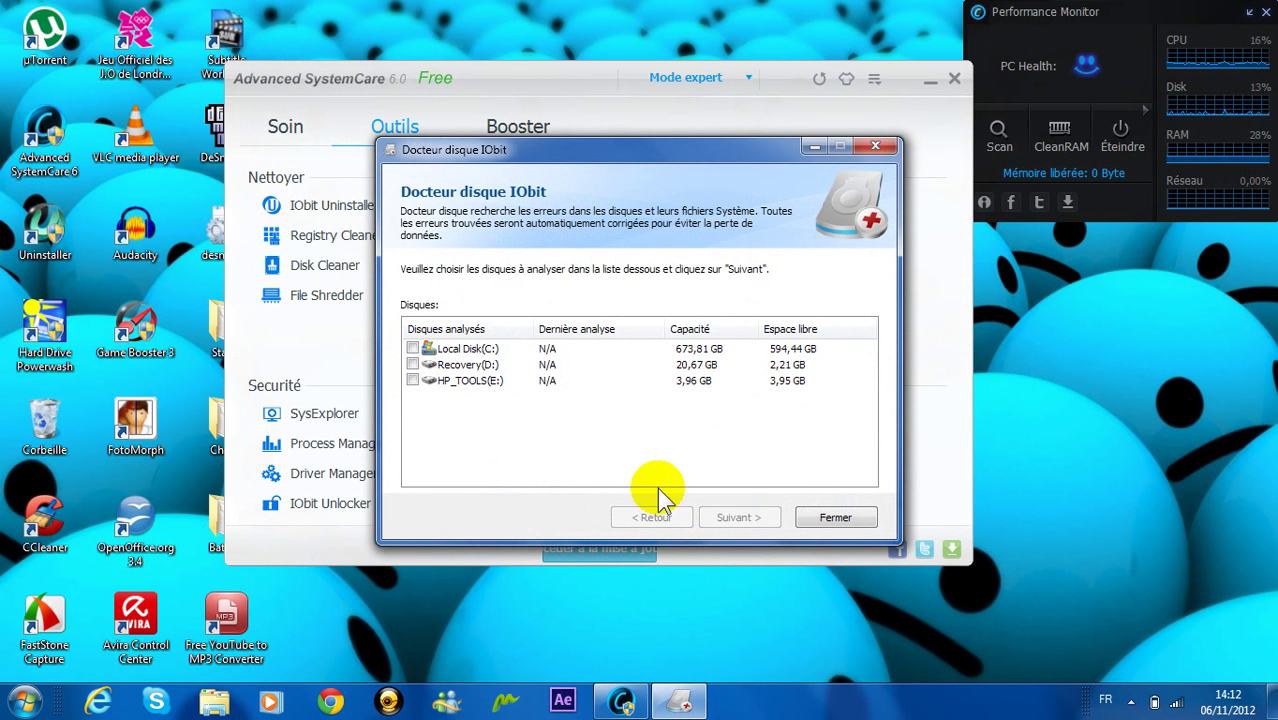
click(857, 527)
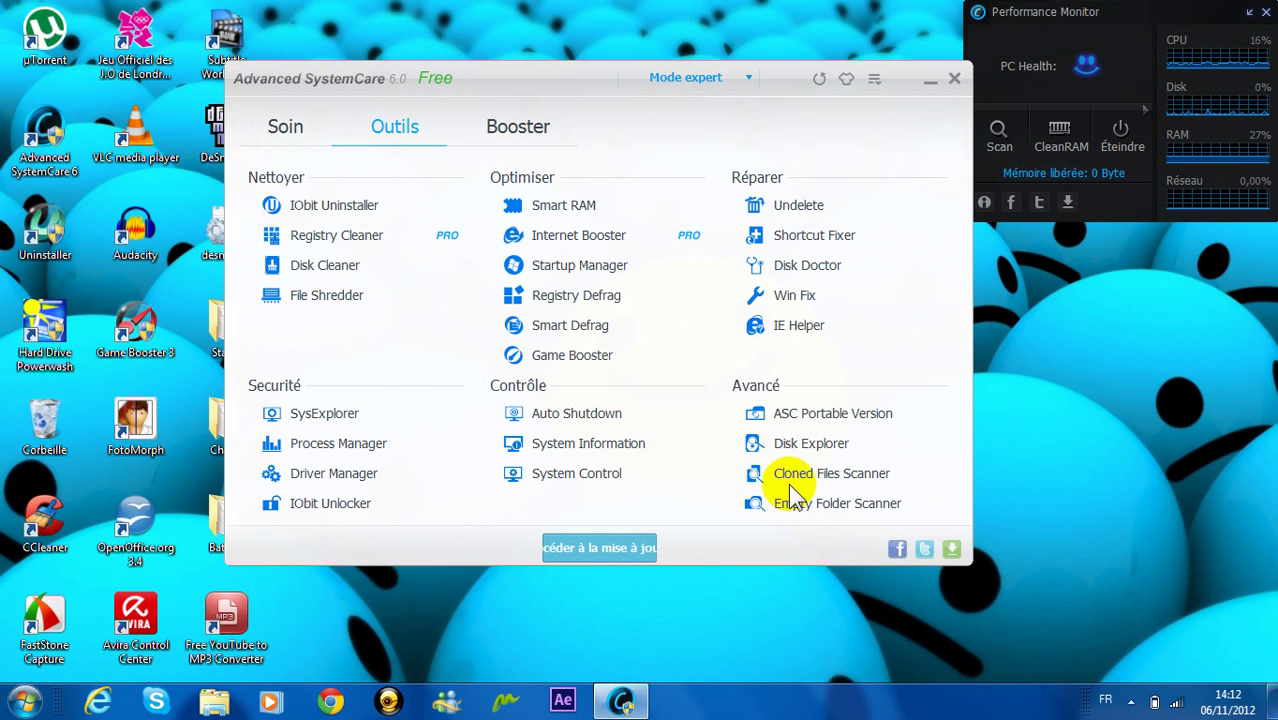
Step: Scan drives C:, D:, E: and Q: with the Empty Folder Scanner, delete all the empty folders found and close the tool
click(806, 510)
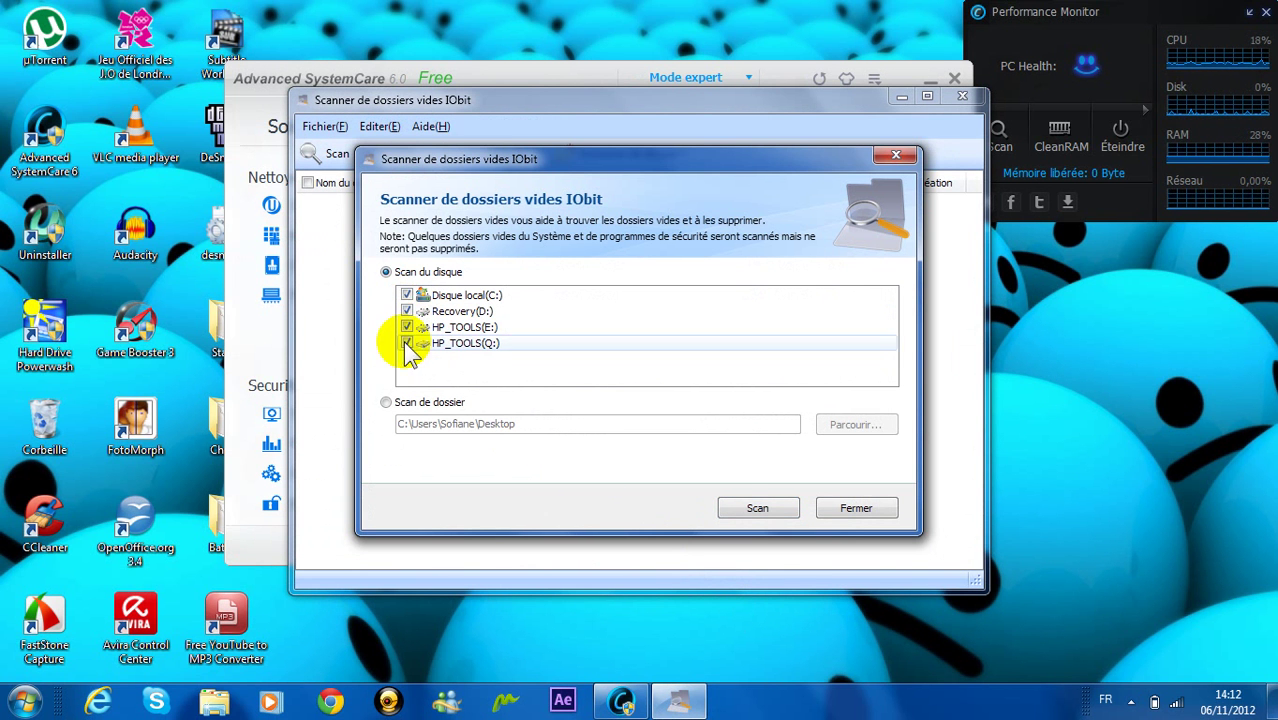
click(757, 508)
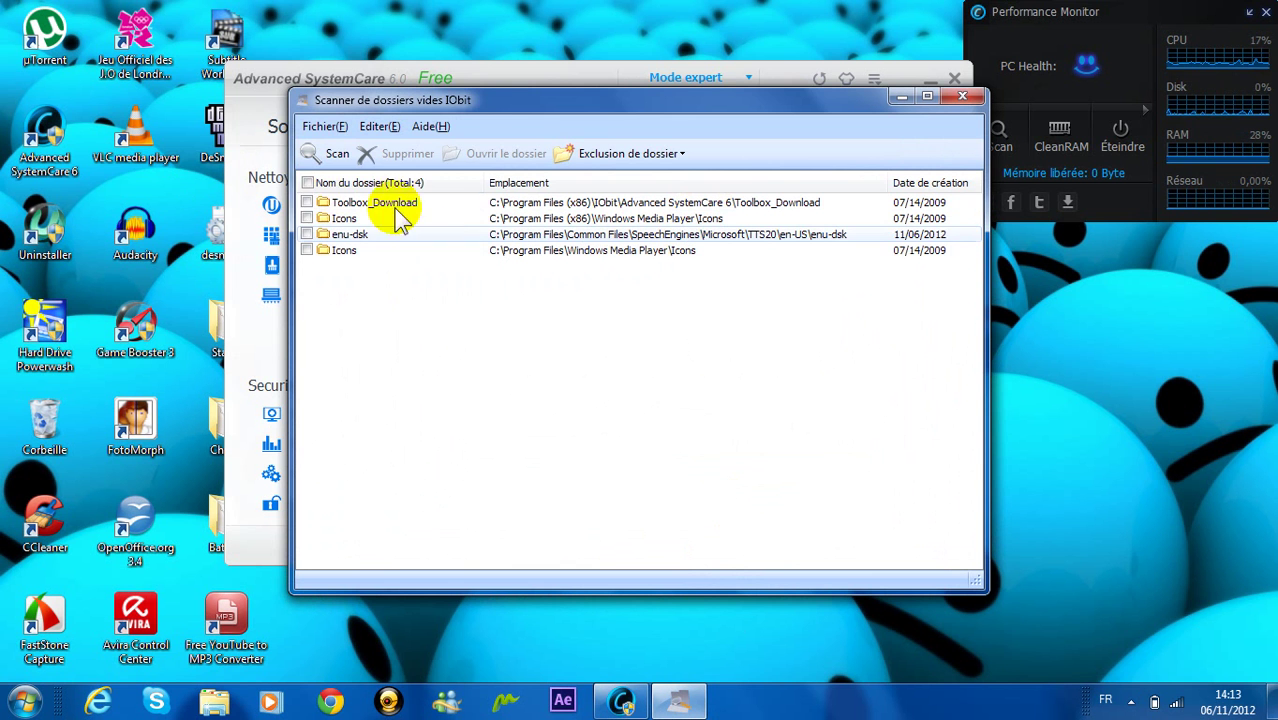
click(364, 156)
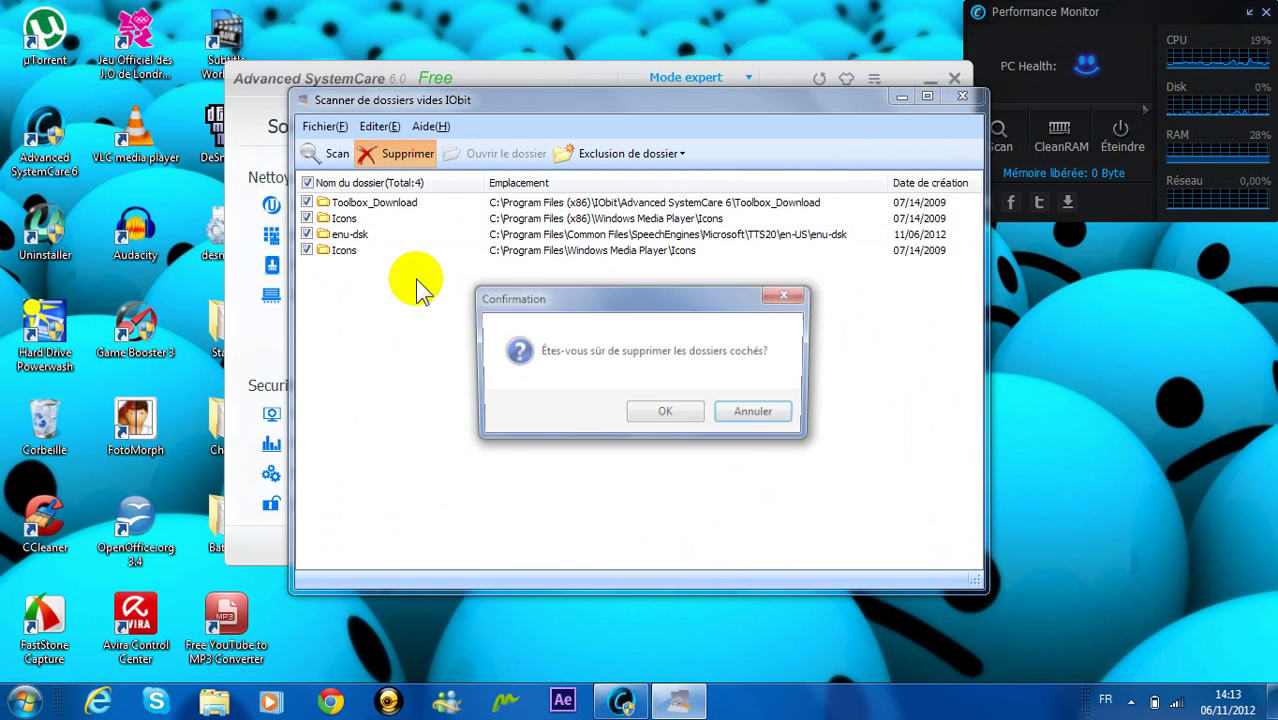
click(664, 411)
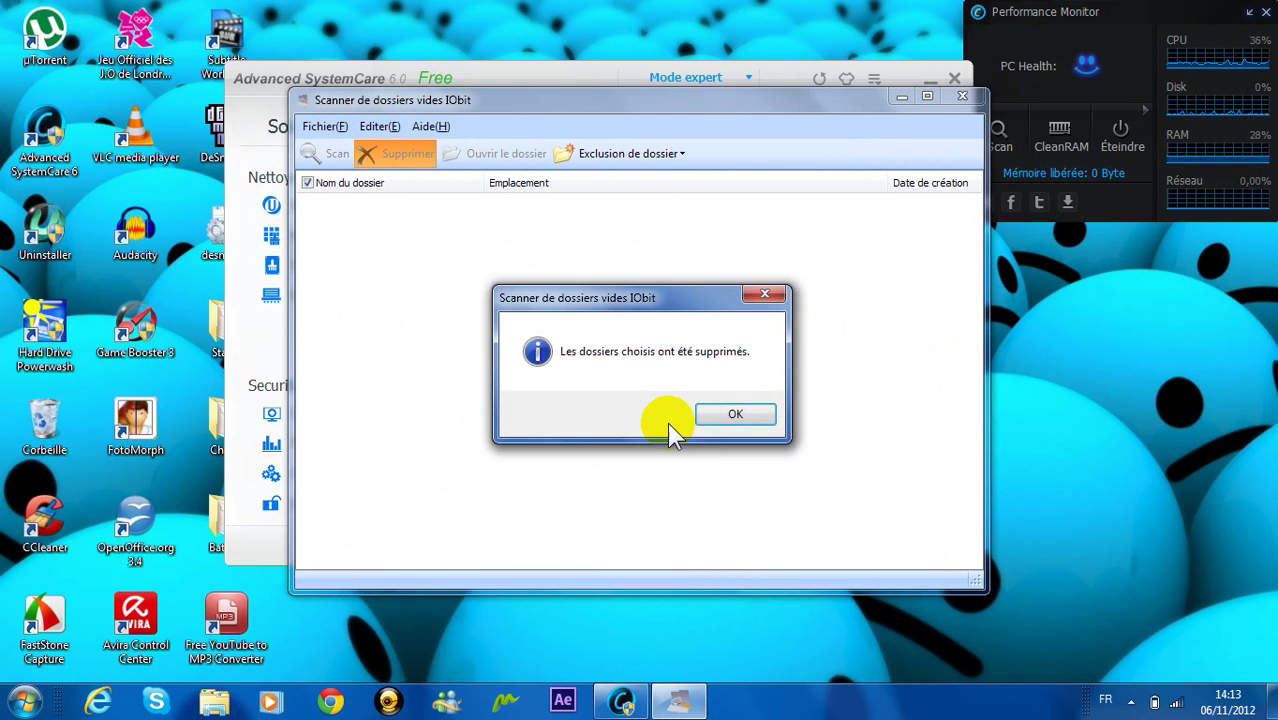
click(668, 422)
click(962, 96)
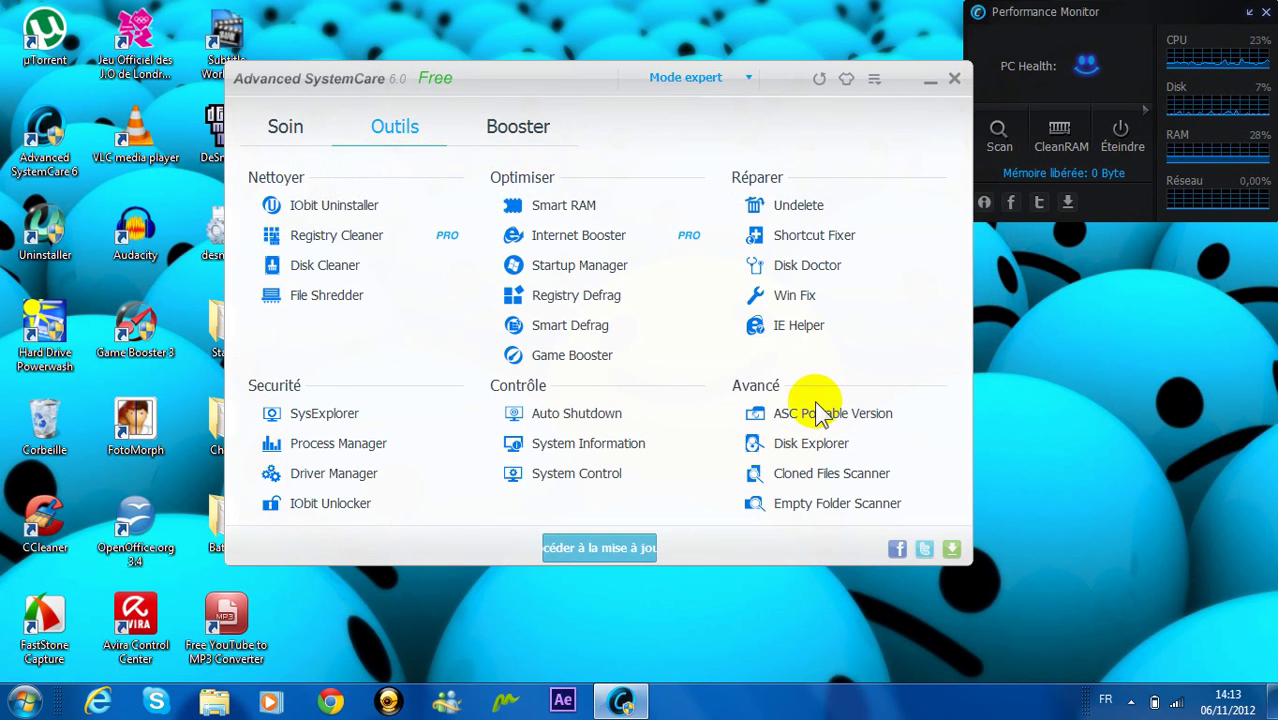
Step: Run the Empty Folder Scanner a second time and delete every folder it lists, closing the tool when done
click(800, 503)
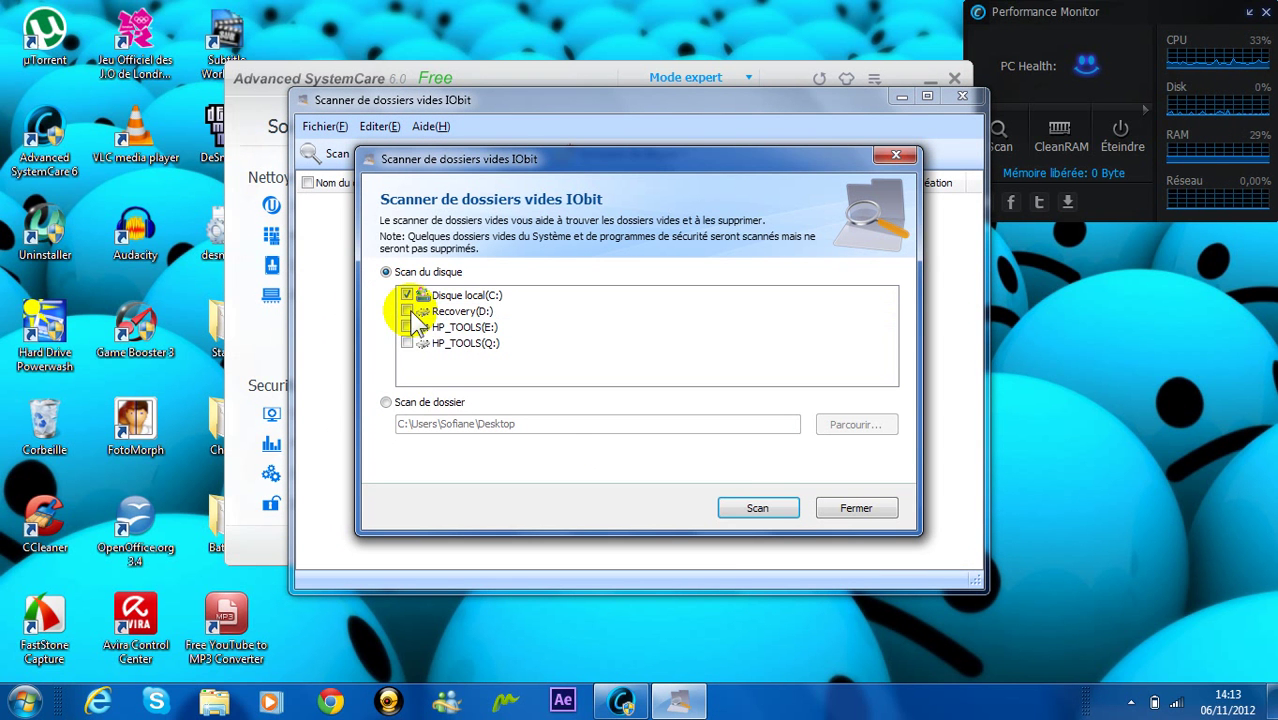
click(757, 508)
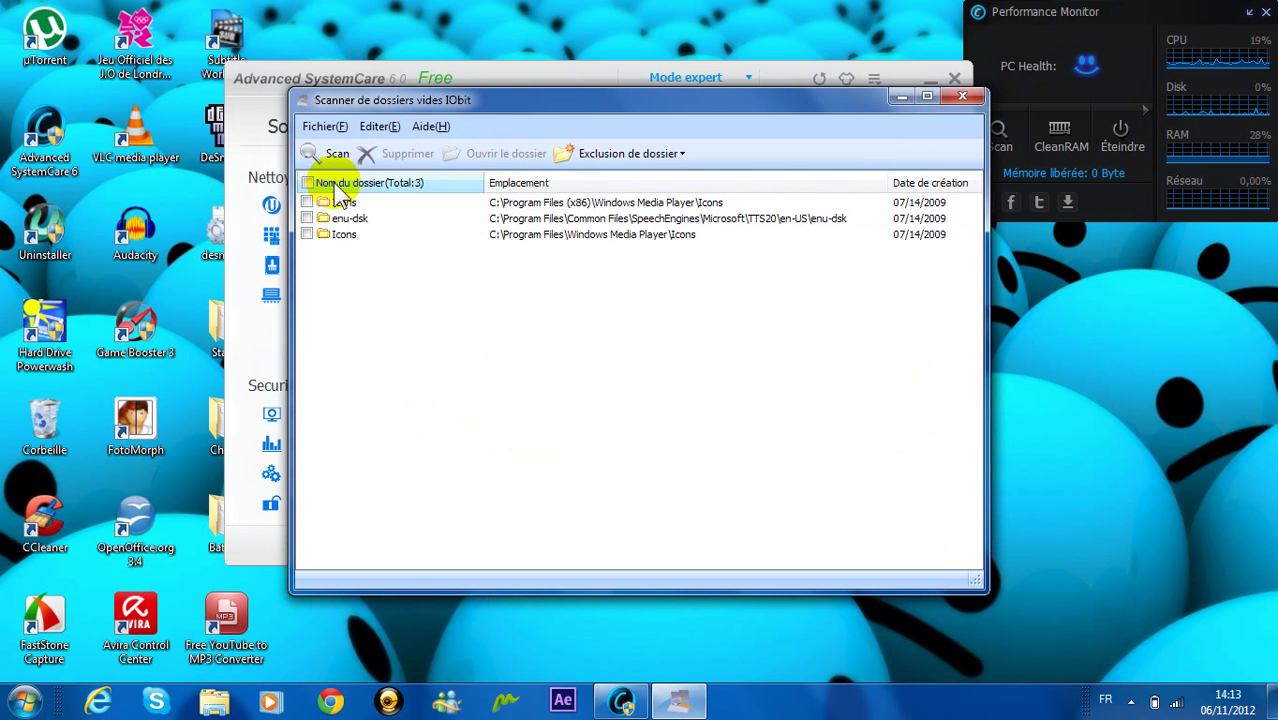
click(308, 184)
click(400, 153)
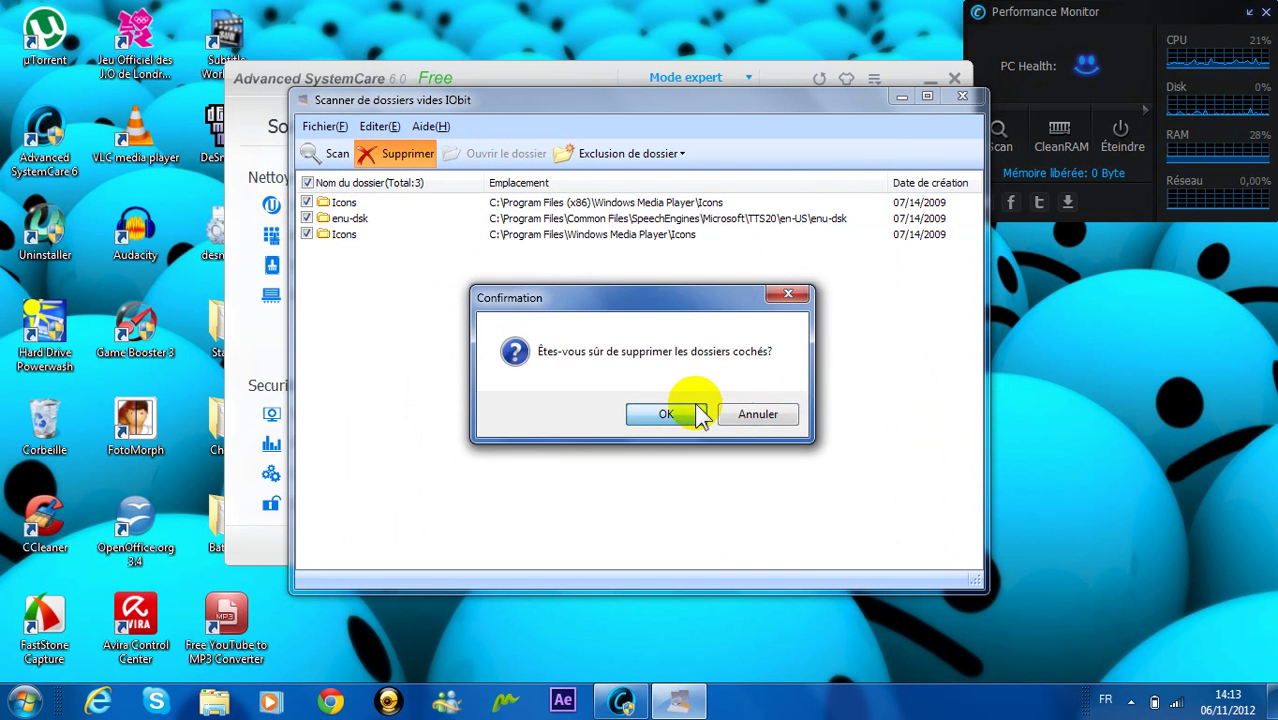
click(700, 415)
click(742, 426)
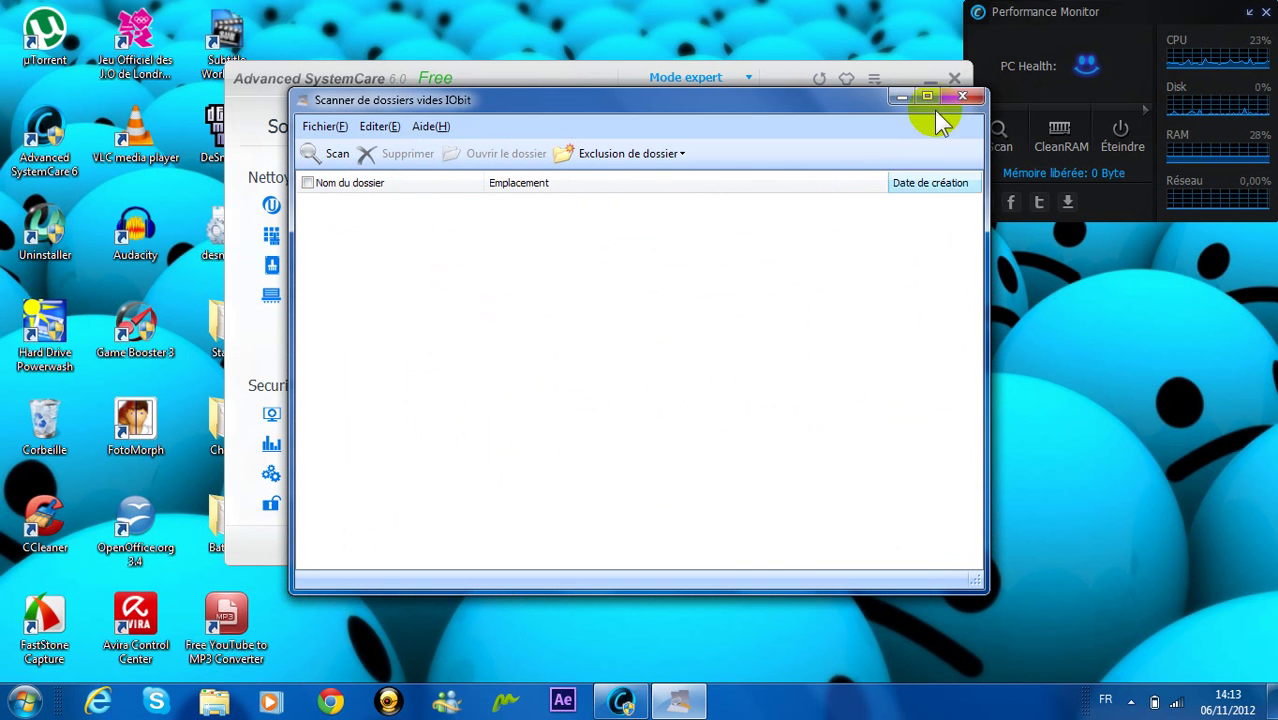
click(962, 97)
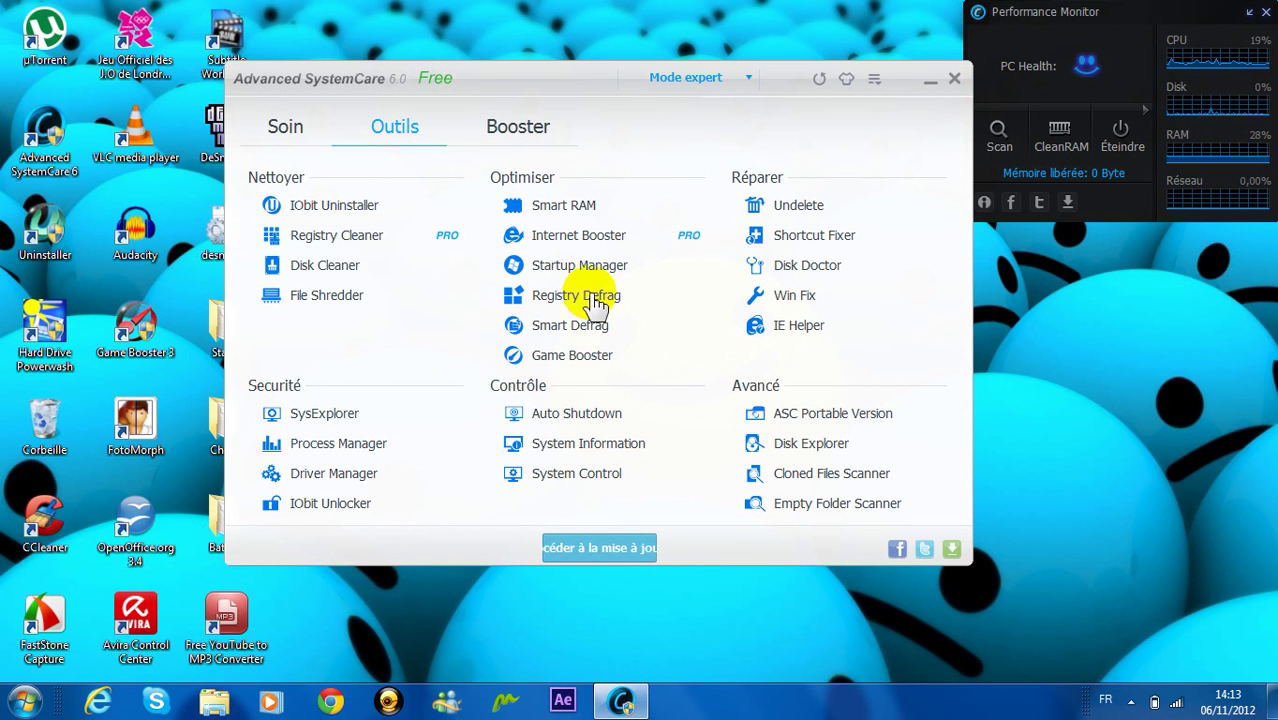
Step: Run the Réparation générale scan in the Win Fix tool
click(802, 303)
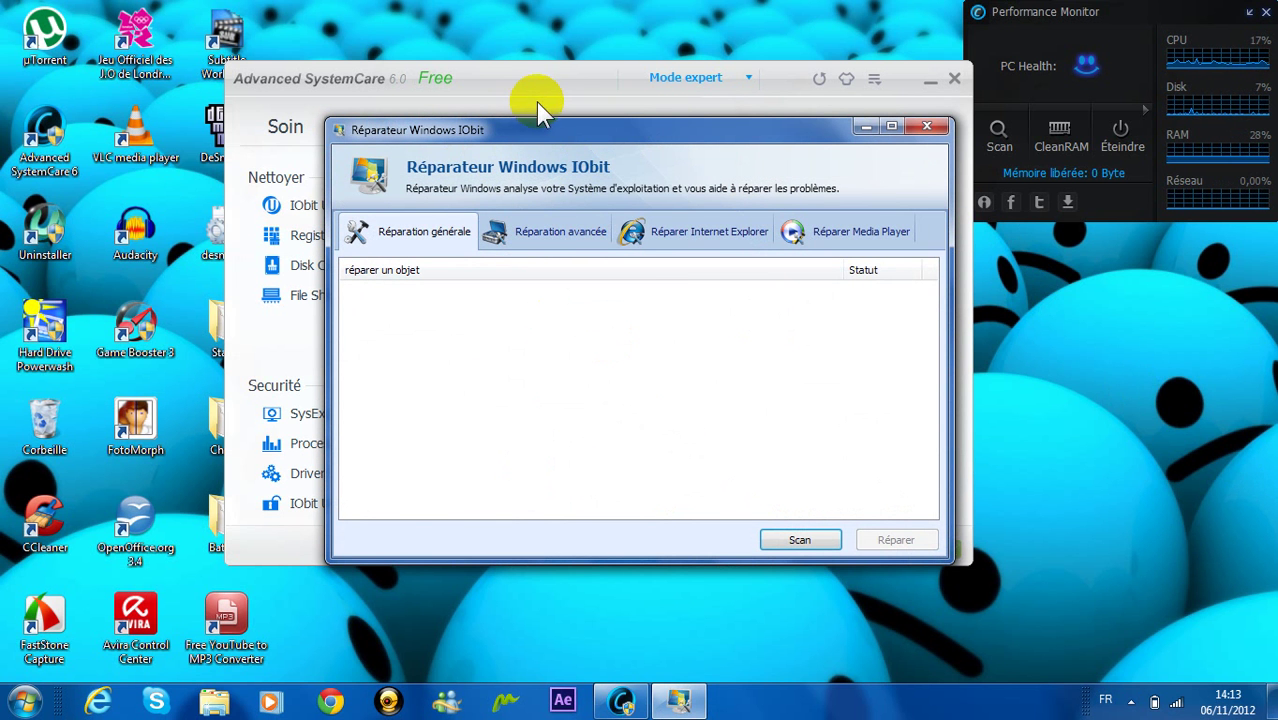
click(805, 545)
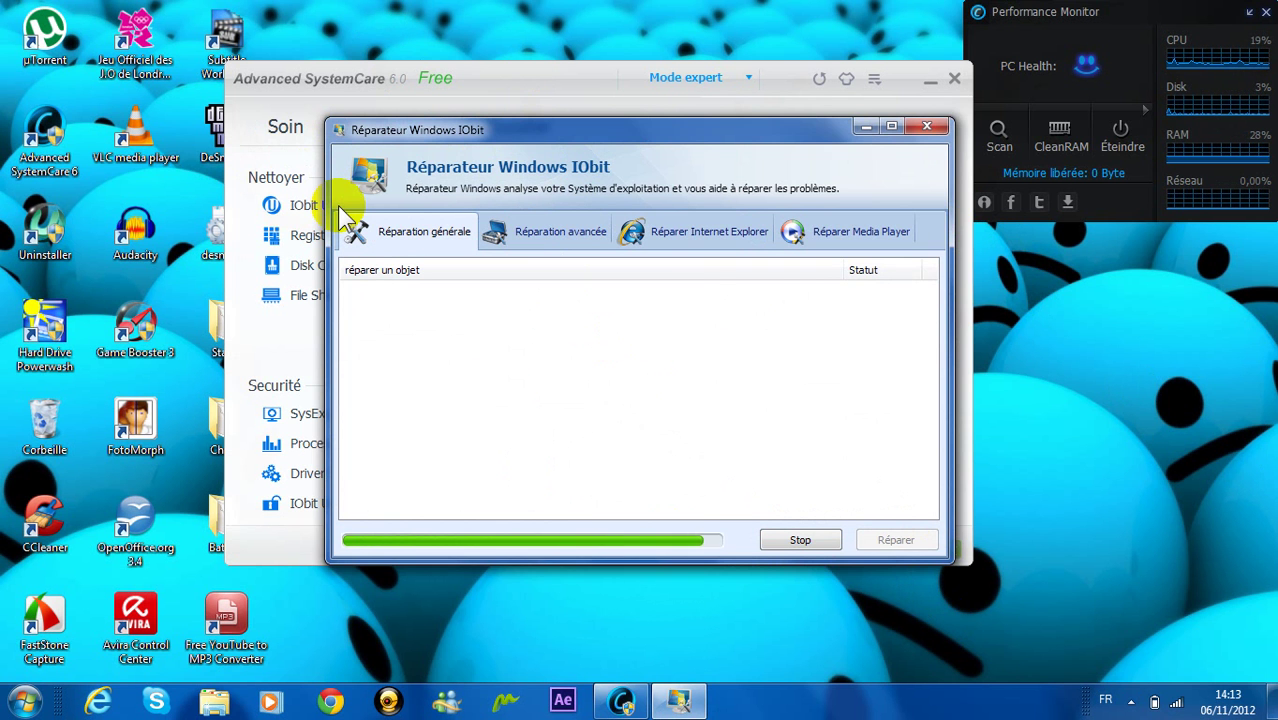
click(683, 414)
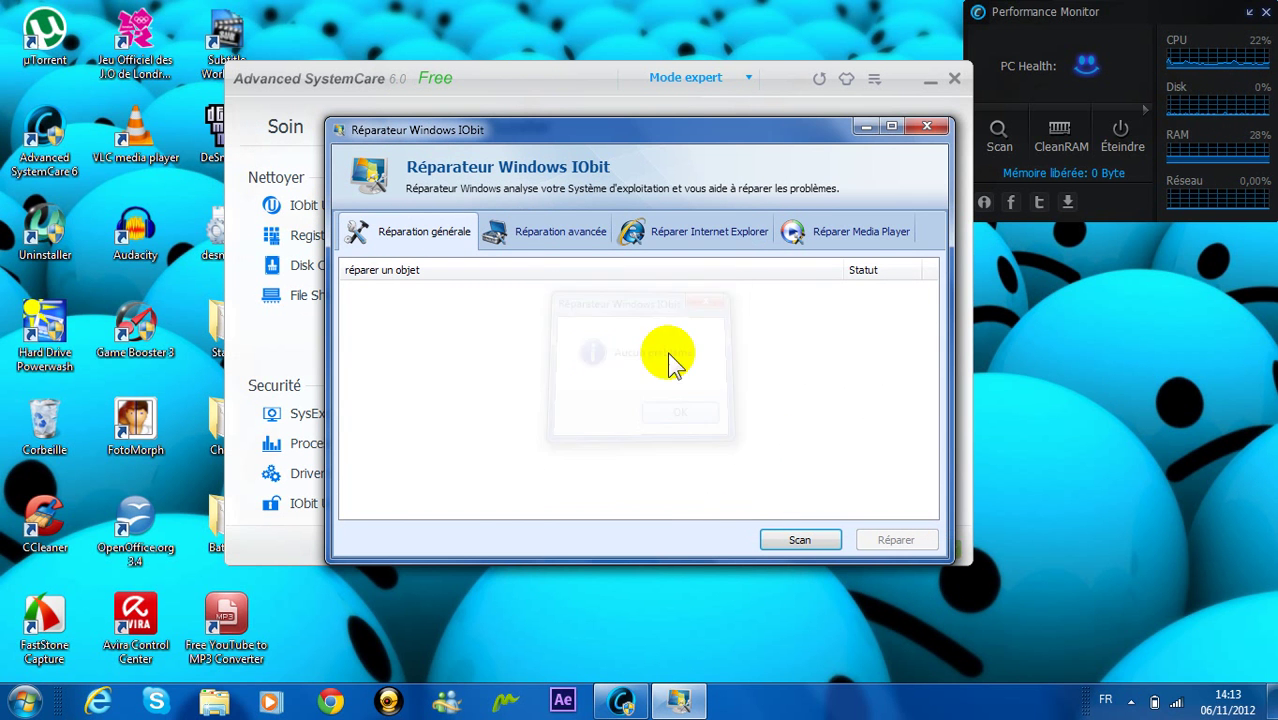
Step: Repair the missing "Mon ordinateur" desktop icon from the Bureau category of Réparation avancée
click(566, 237)
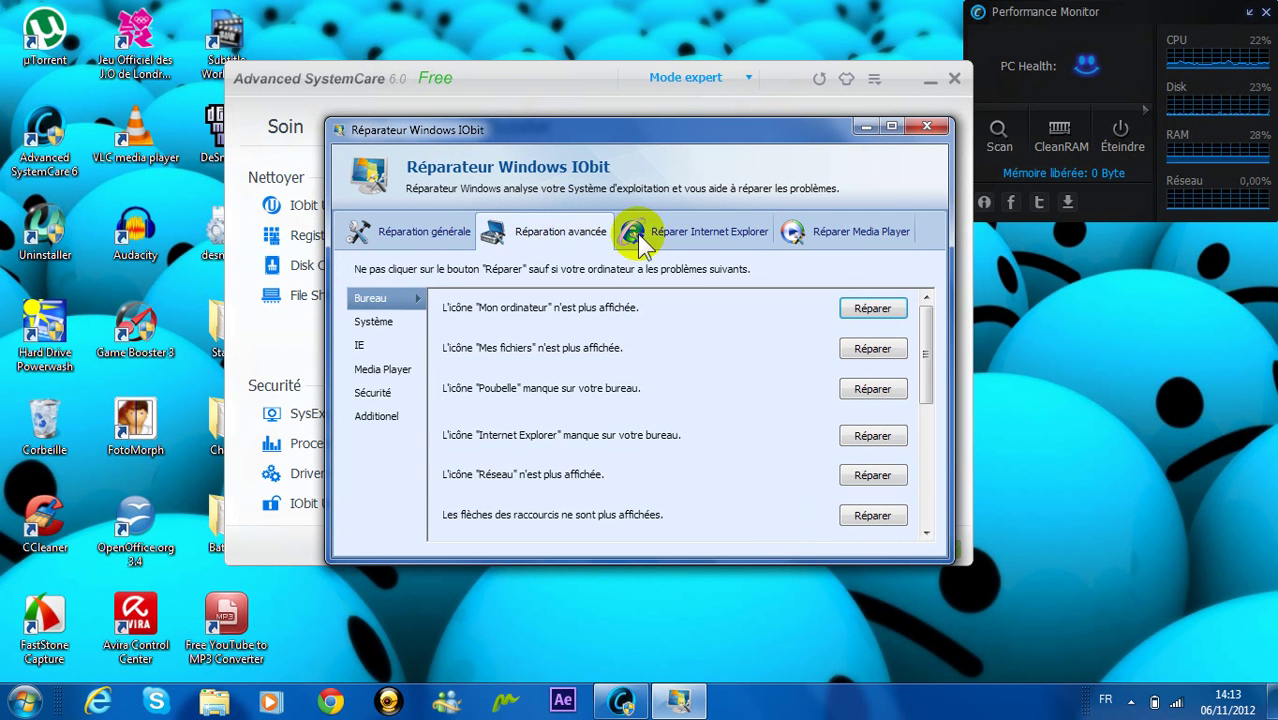
scroll(913, 320, down, 3)
scroll(913, 320, up, 3)
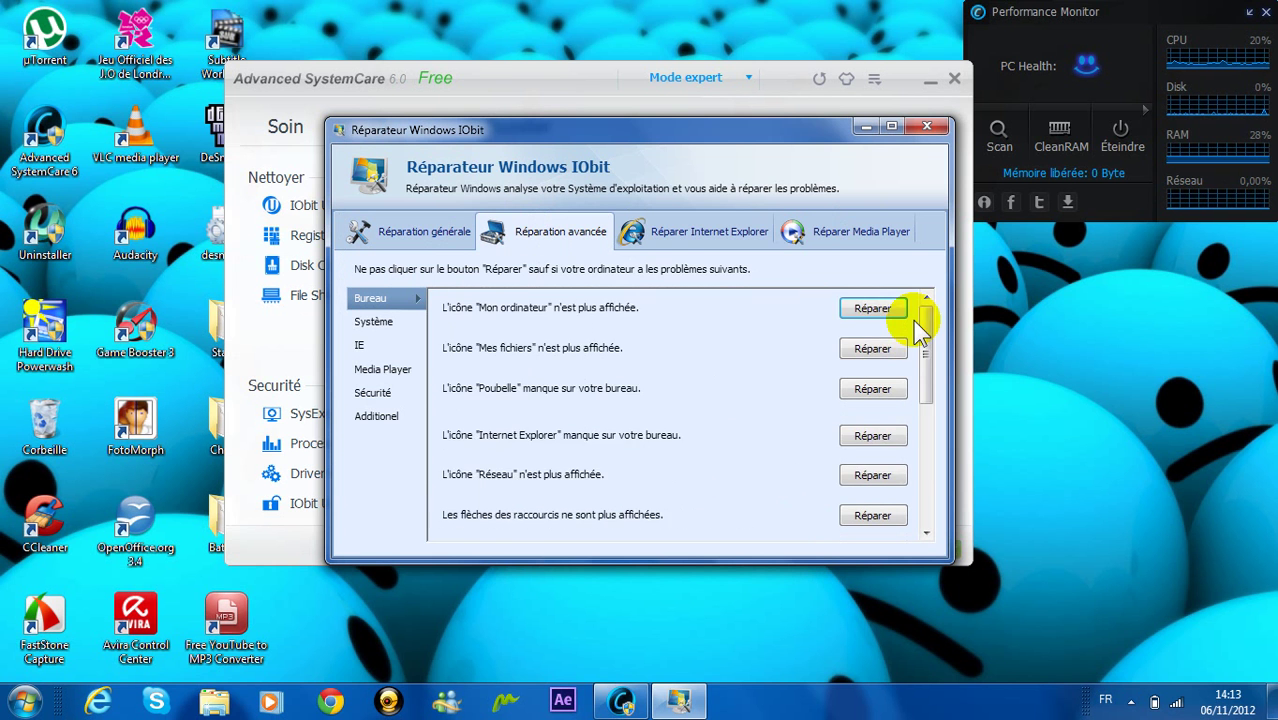
scroll(918, 330, down, 1)
scroll(919, 322, up, 1)
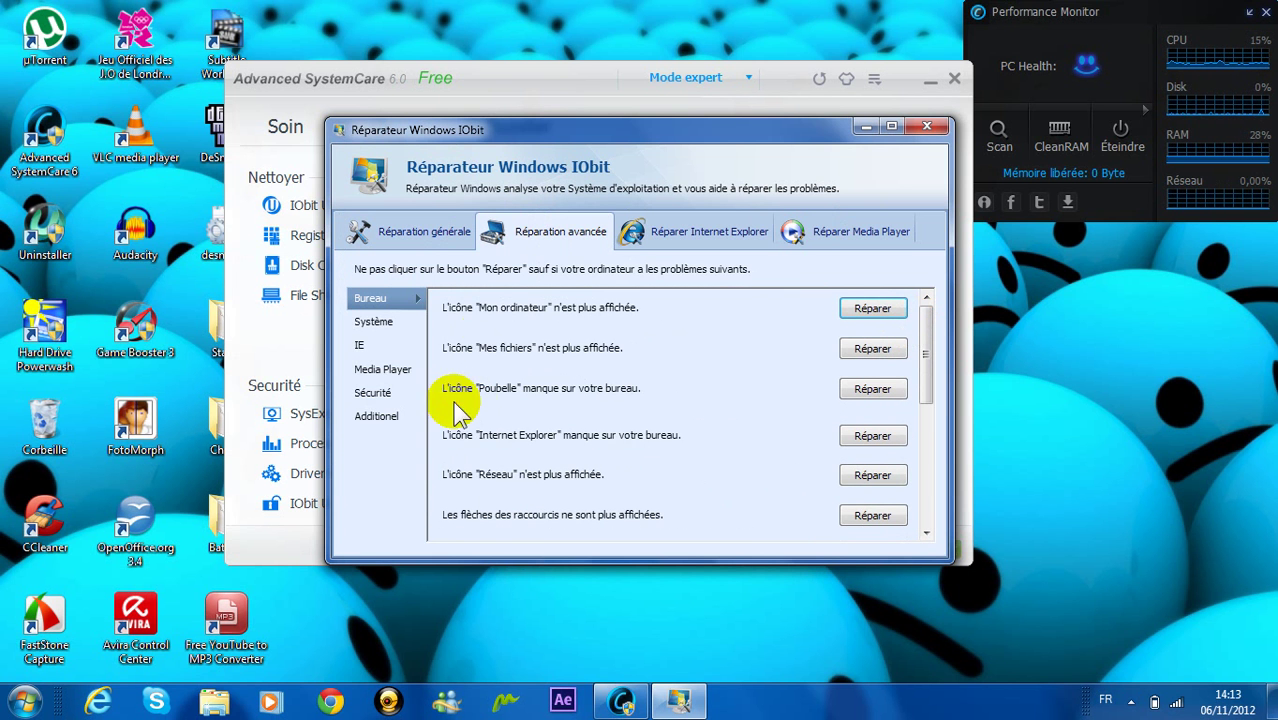
click(860, 309)
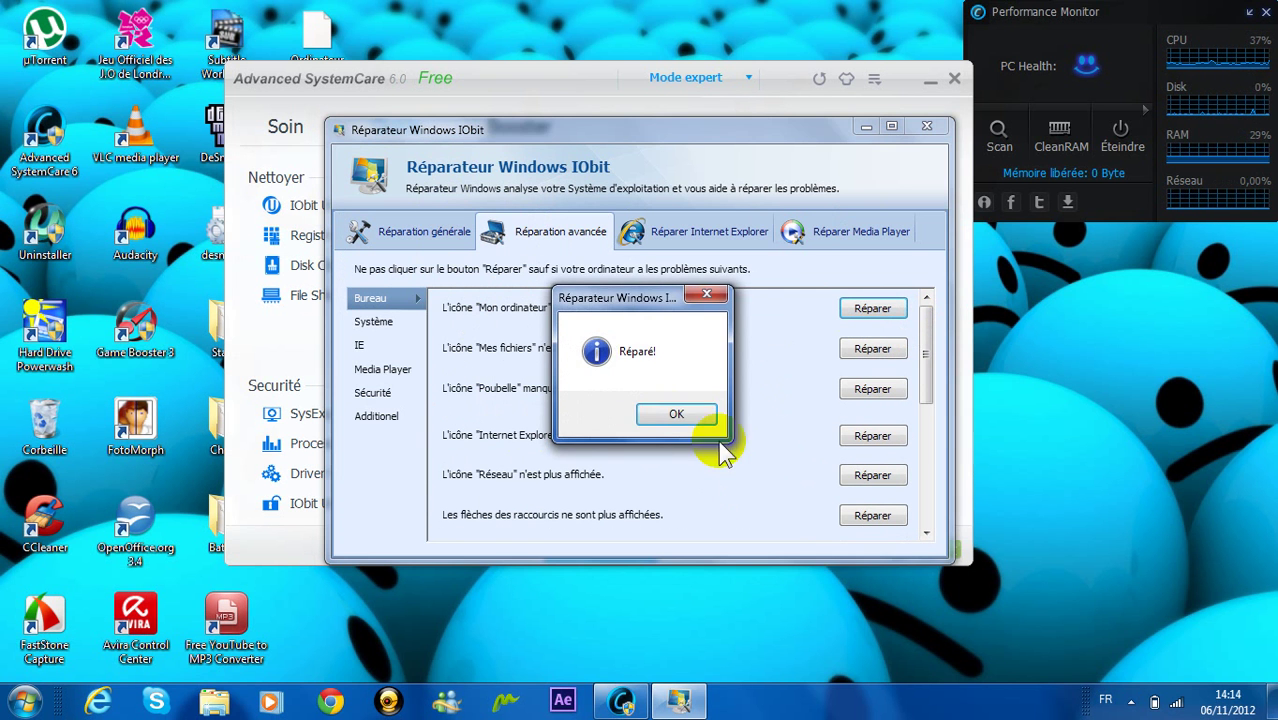
click(700, 423)
click(318, 48)
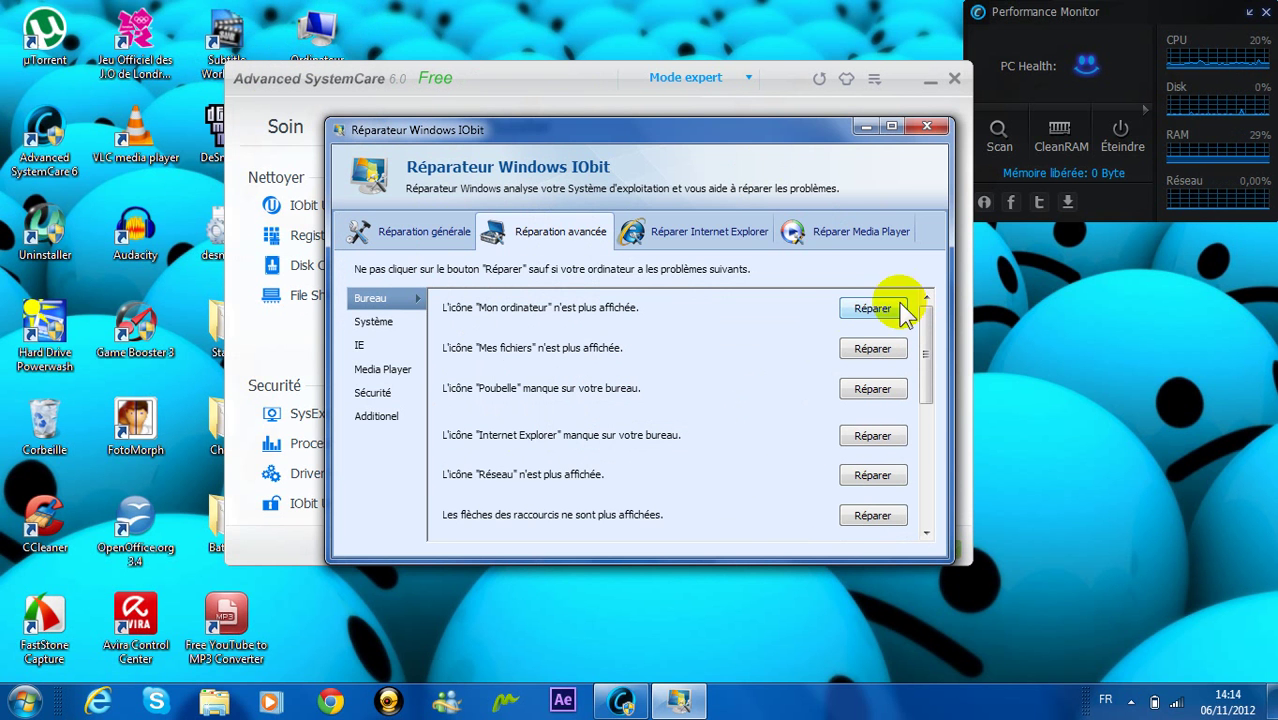
Step: Look through the Réparation avancée fixes offered under Bureau, Système, IE, Media Player and Additionel
scroll(938, 405, down, 1)
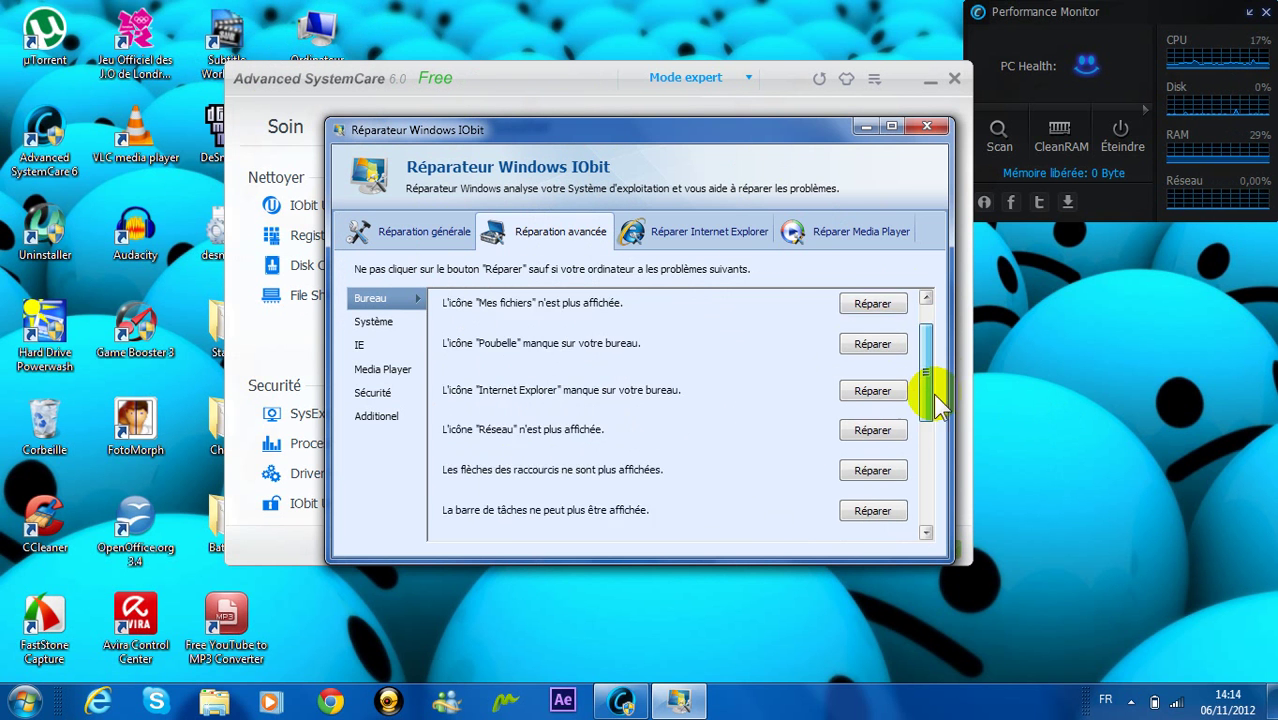
scroll(938, 405, up, 1)
click(402, 324)
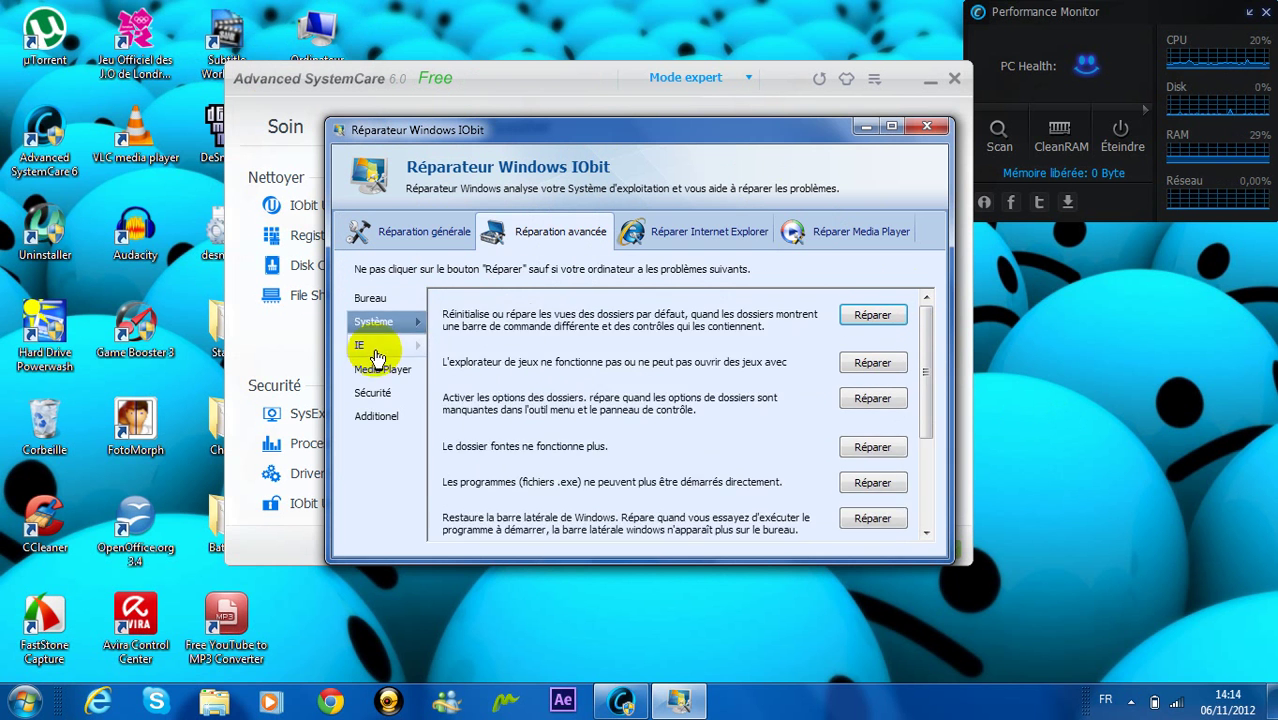
click(377, 350)
click(400, 370)
click(415, 416)
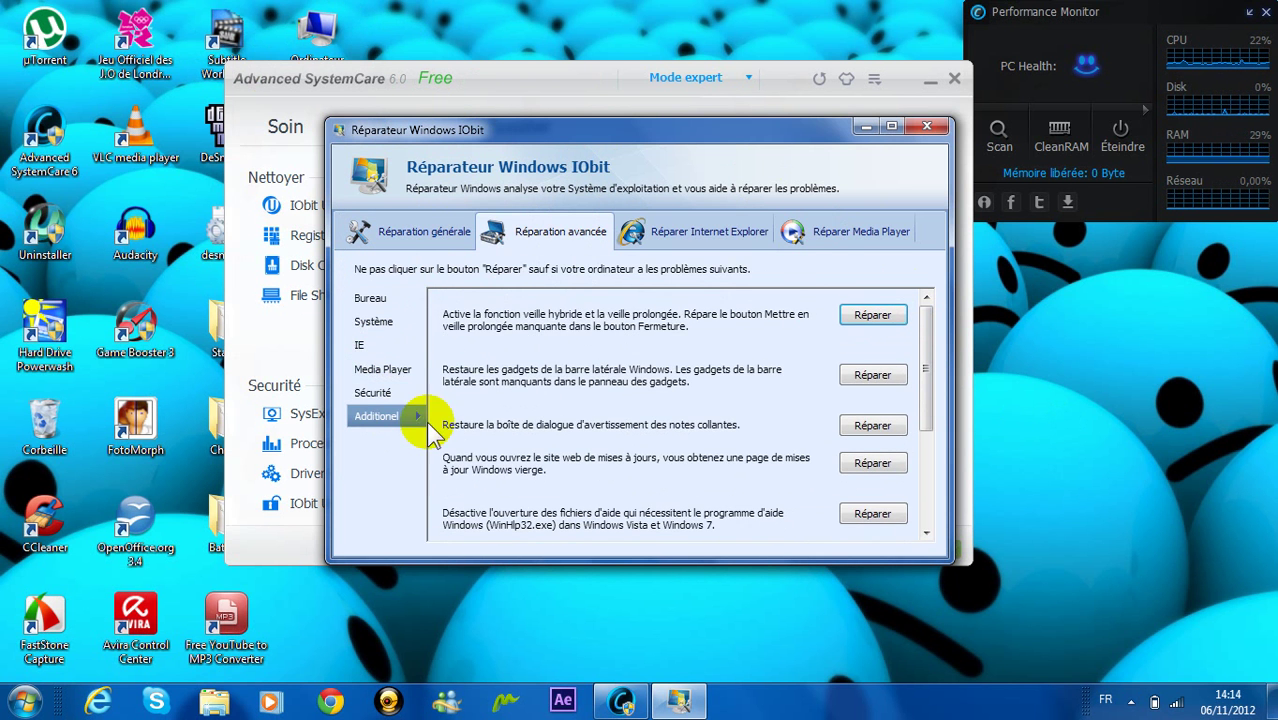
Step: View the Réparer Internet Explorer and Réparer Media Player utilities, and close the Windows repair tool
click(730, 250)
click(822, 228)
click(733, 258)
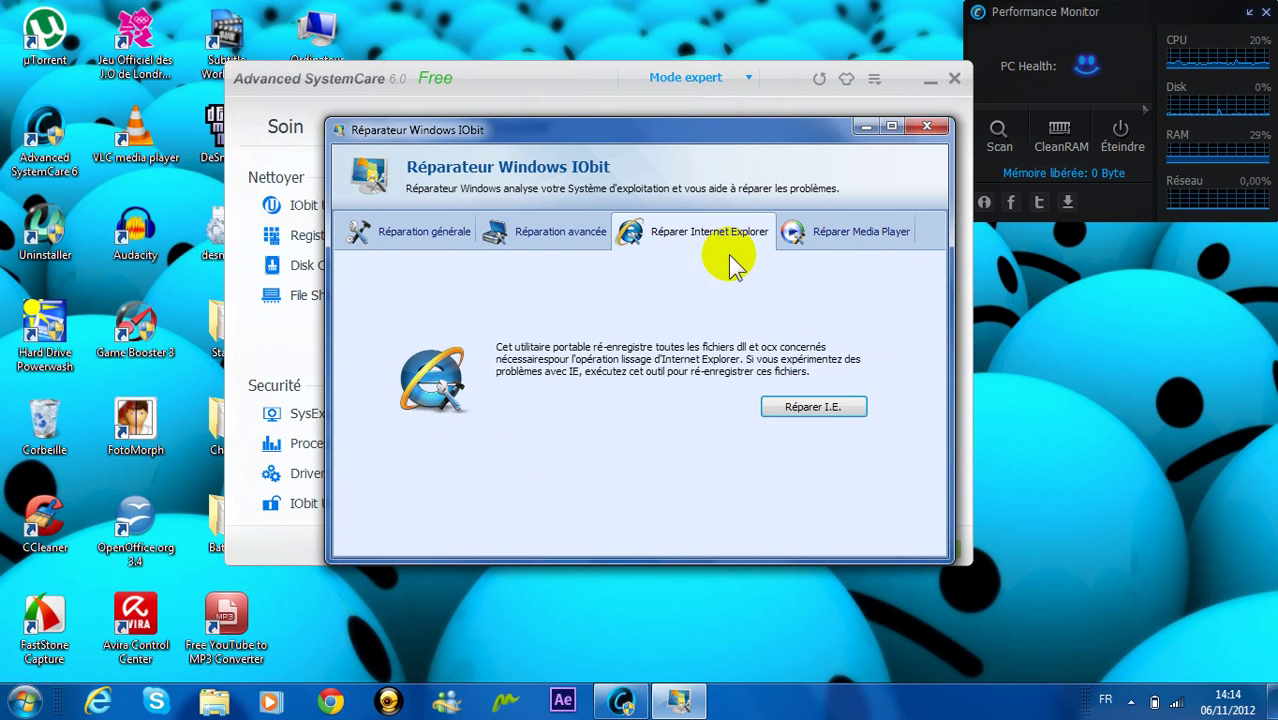
click(836, 255)
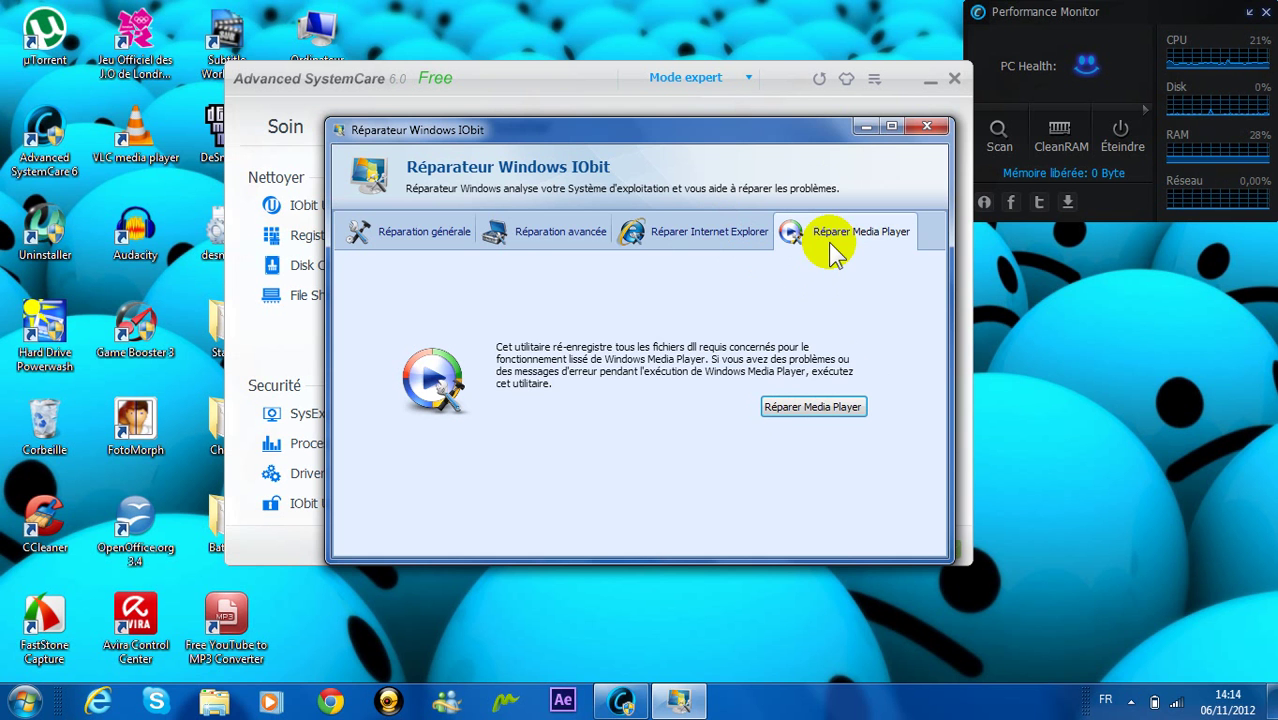
click(925, 129)
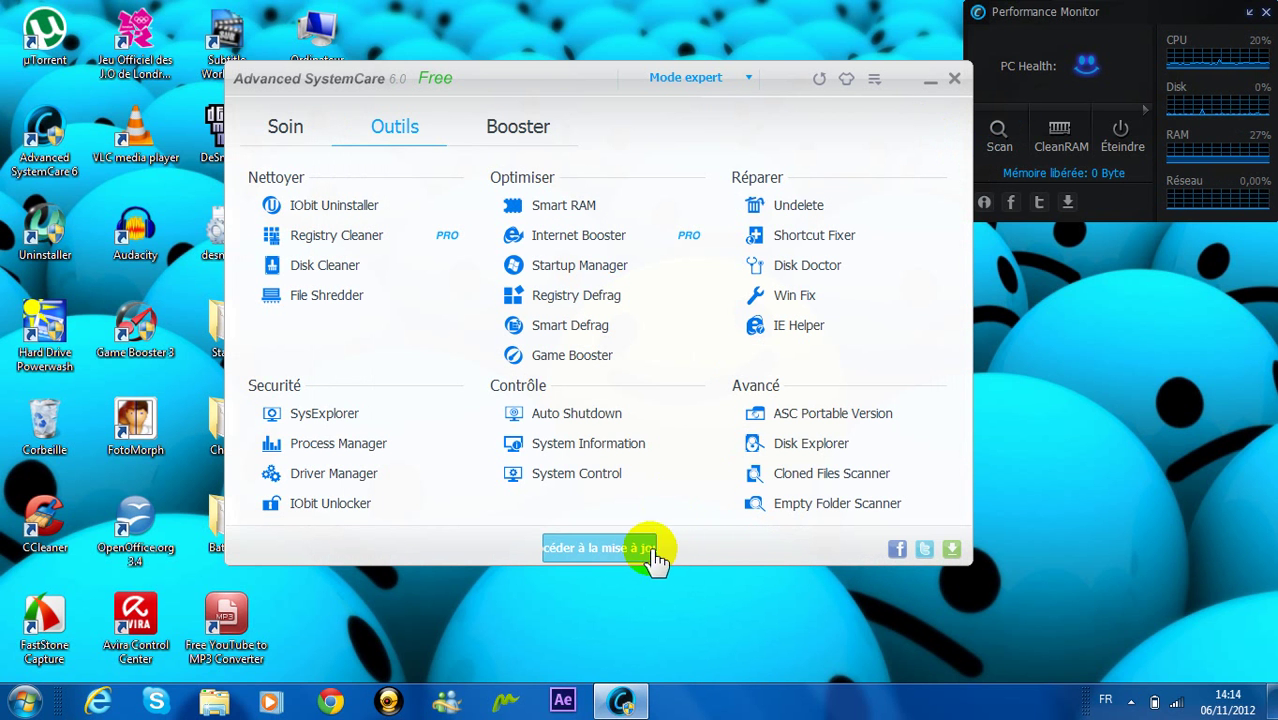
Step: Open Disk Explorer to view the drives it can analyse, dismiss the scan dialog and close the tool
click(797, 444)
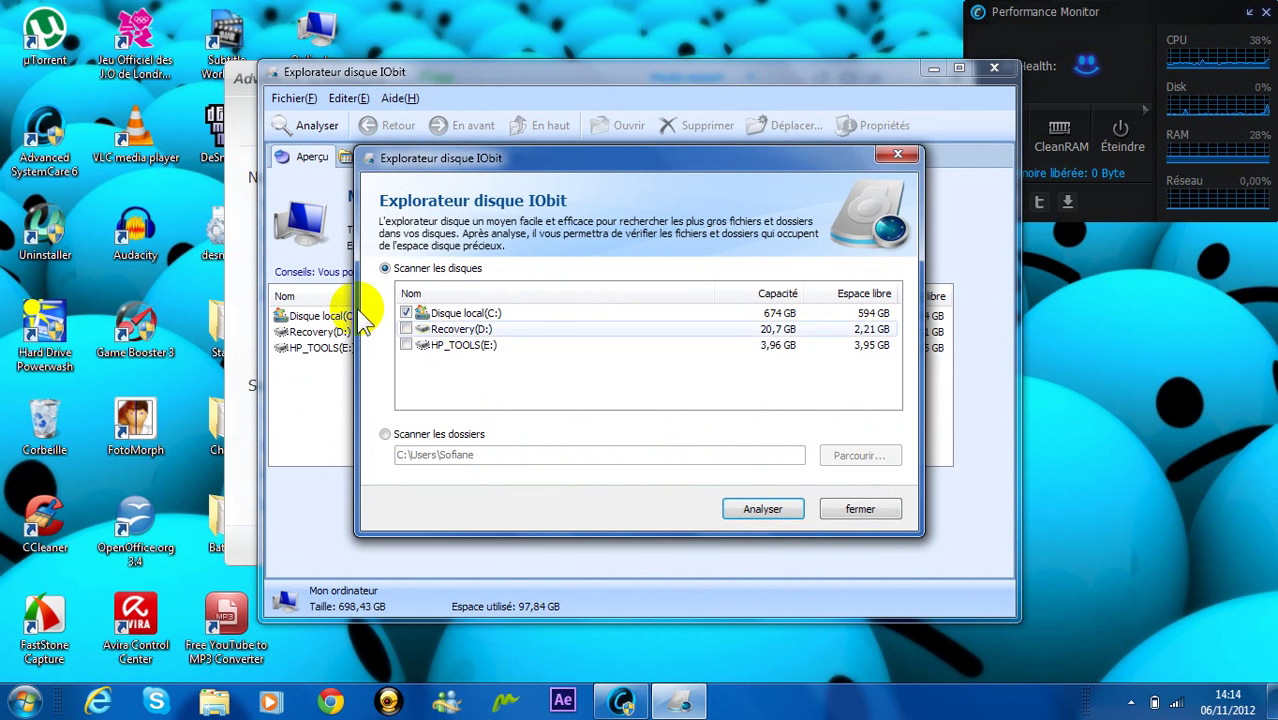
click(897, 157)
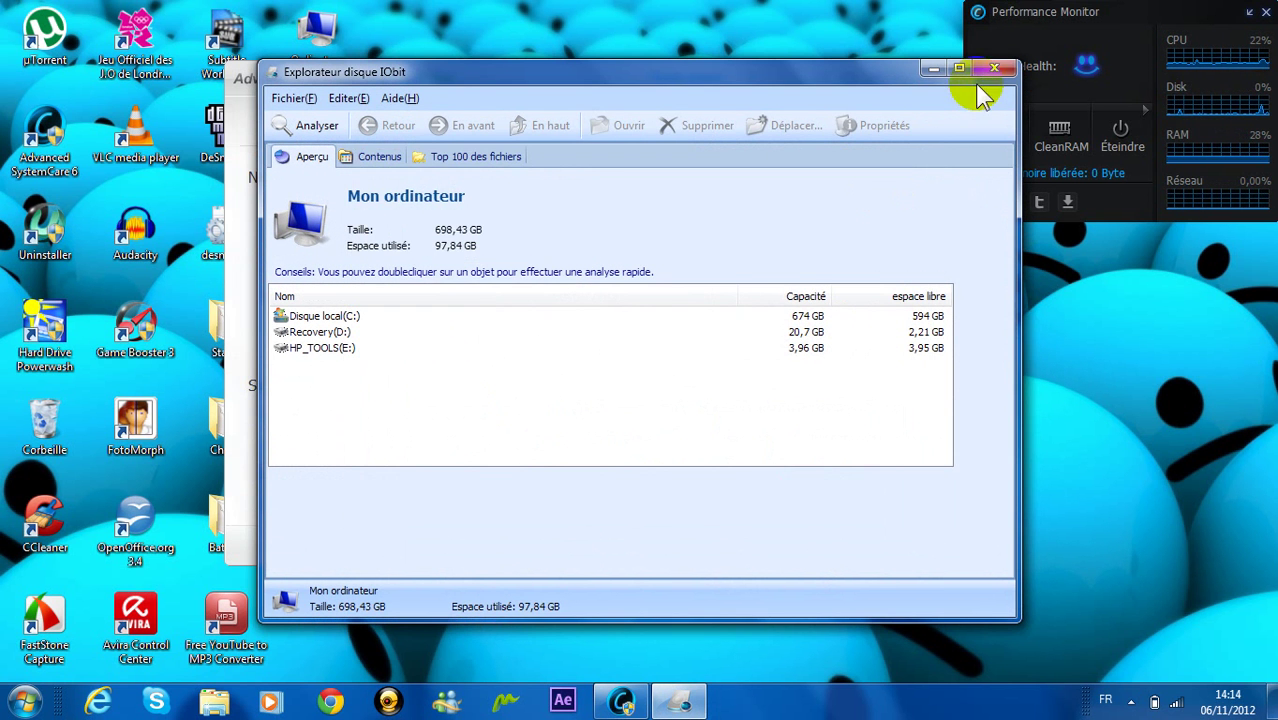
click(992, 70)
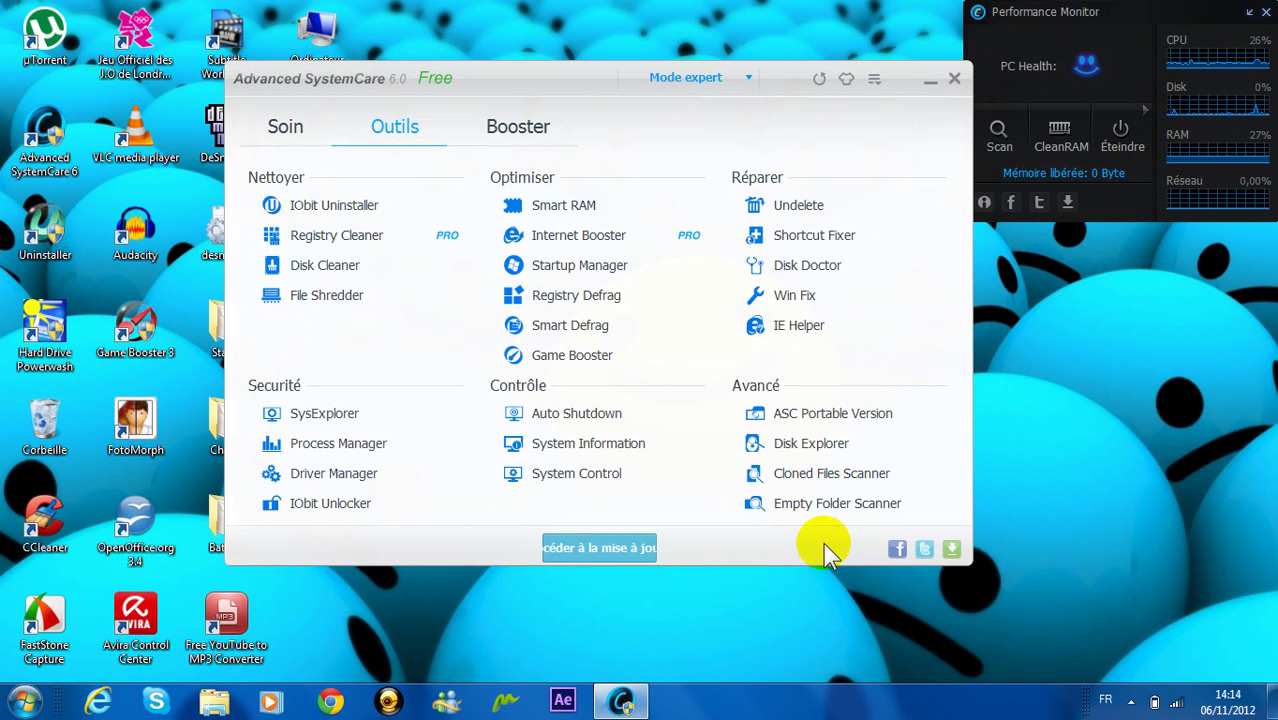
Step: Open the Cloned Files Scanner, dismiss its scan dialog and close the tool without scanning
click(826, 478)
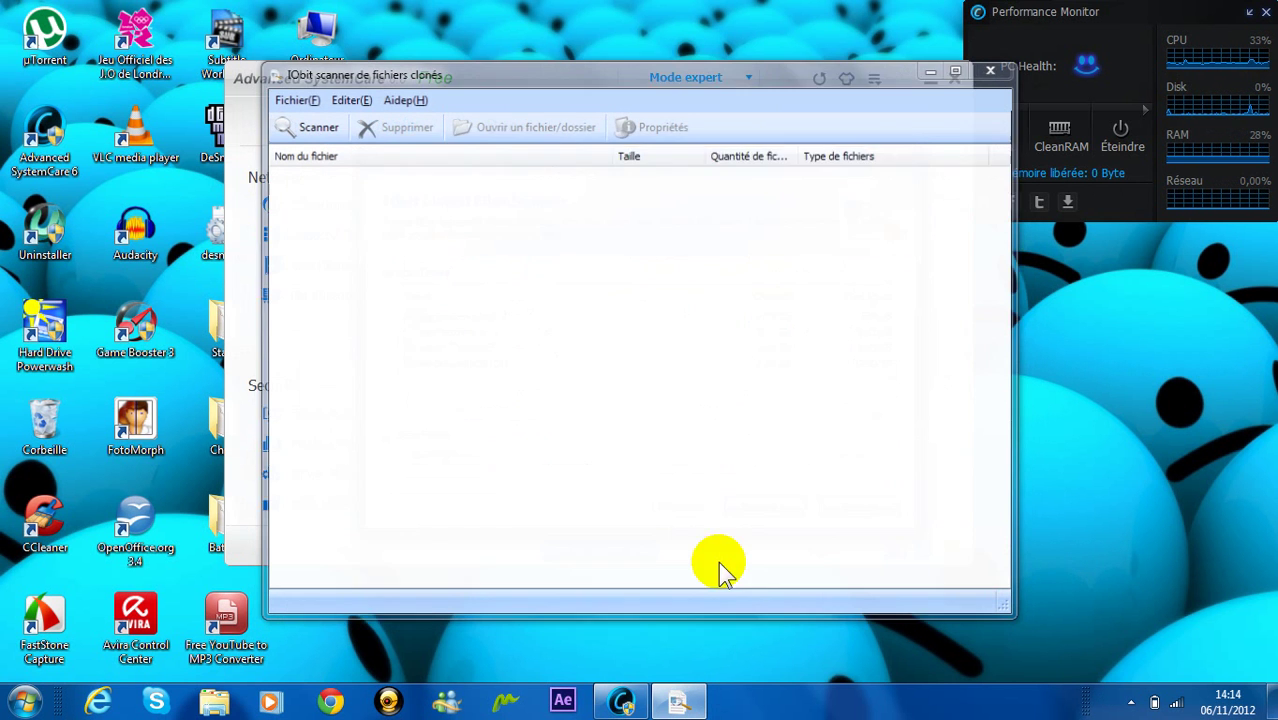
click(897, 157)
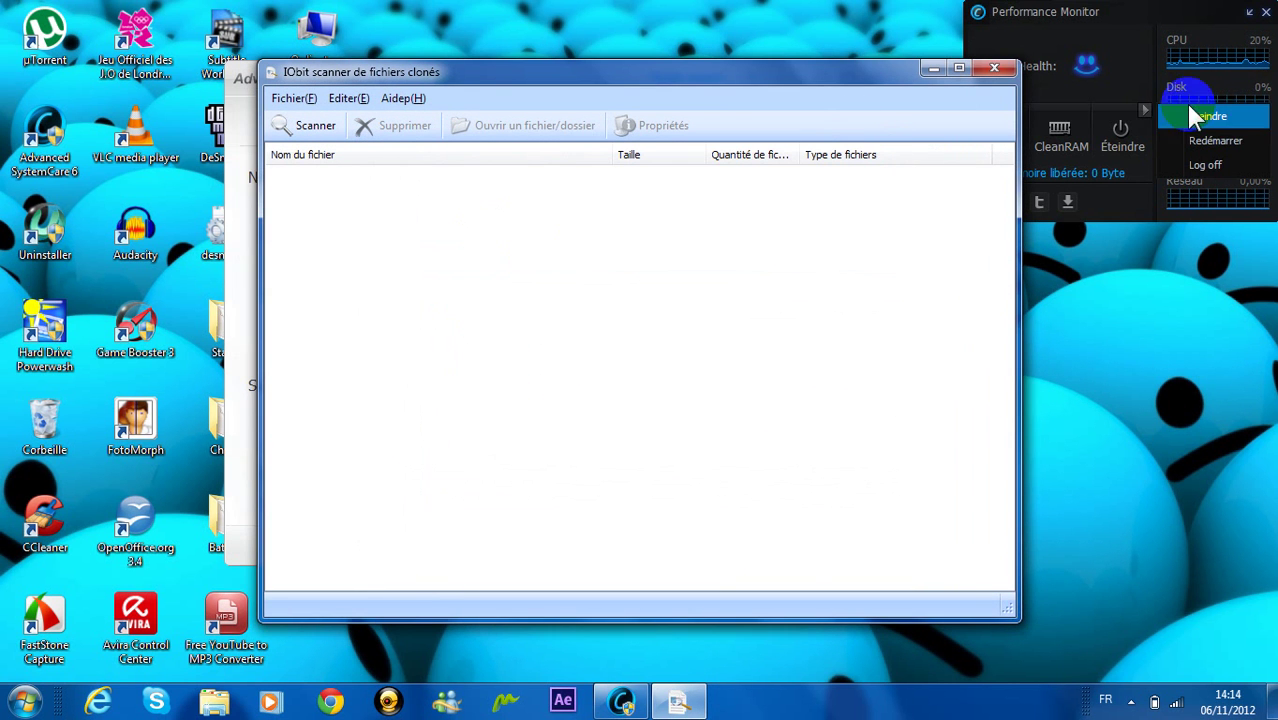
click(1004, 72)
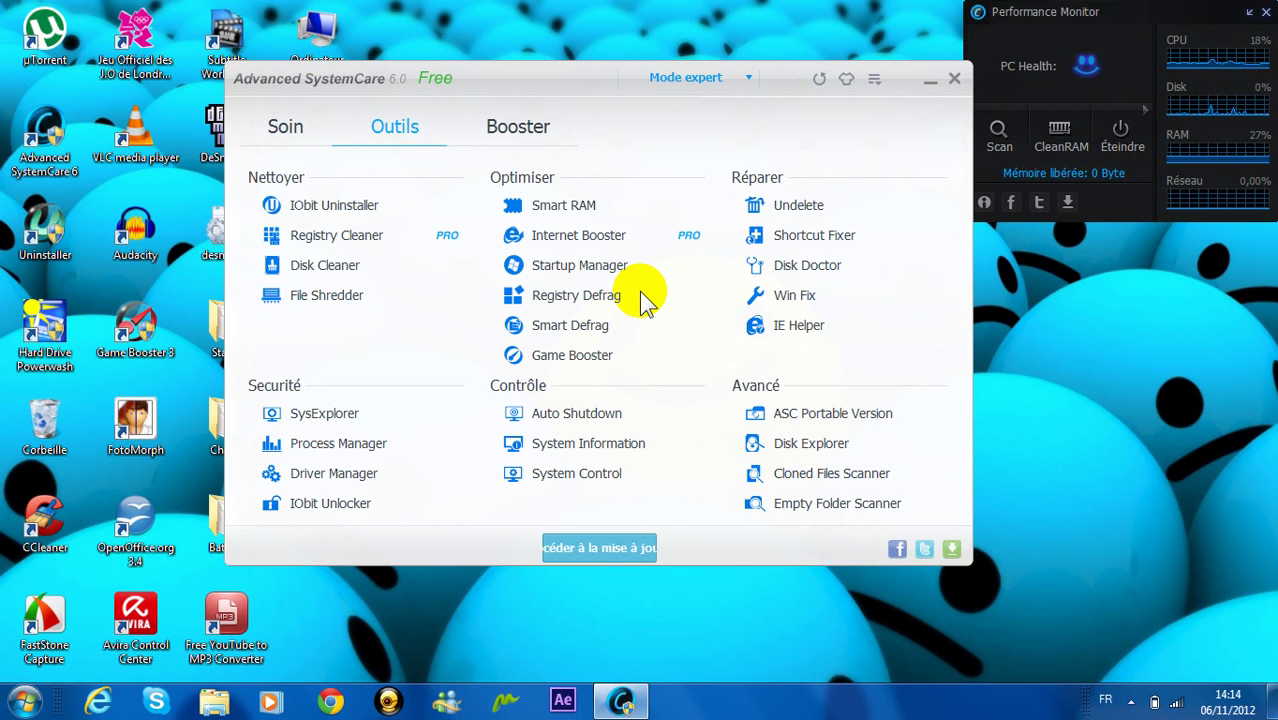
Step: View the Auto Shutdown tool's scheduled-task options, close it and check the power options of the Performance Monitor
click(271, 703)
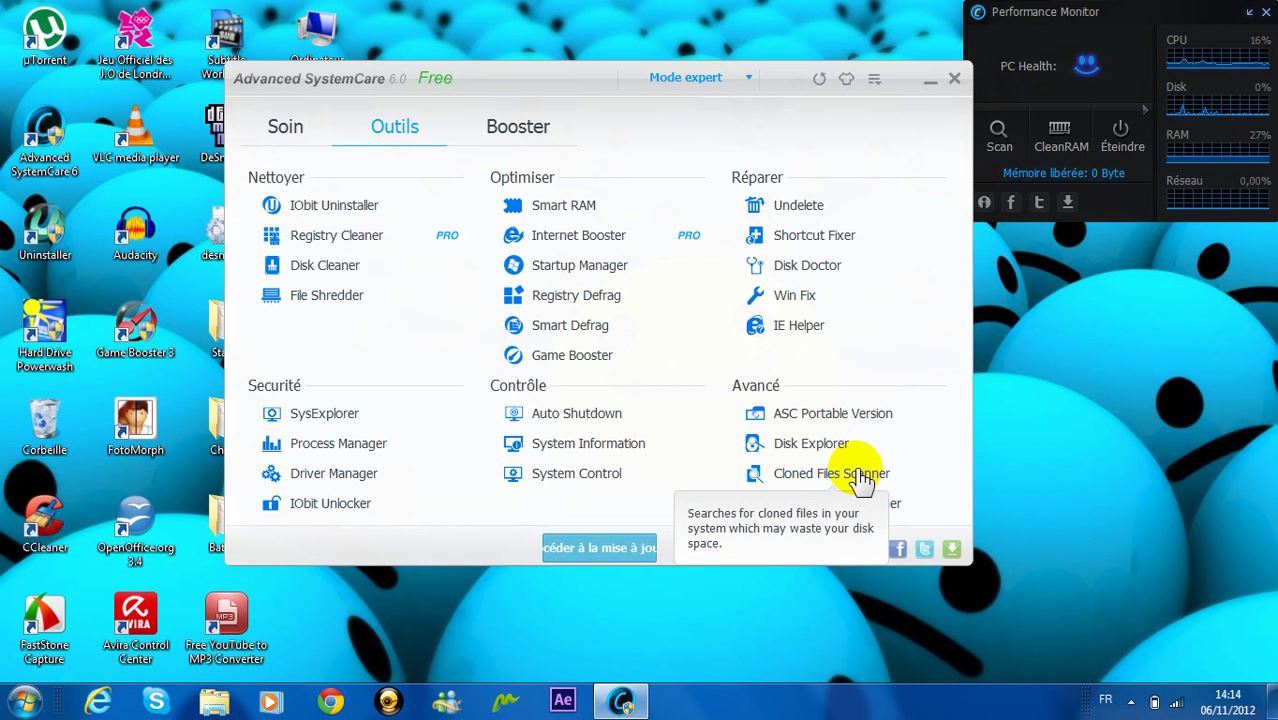
click(1079, 537)
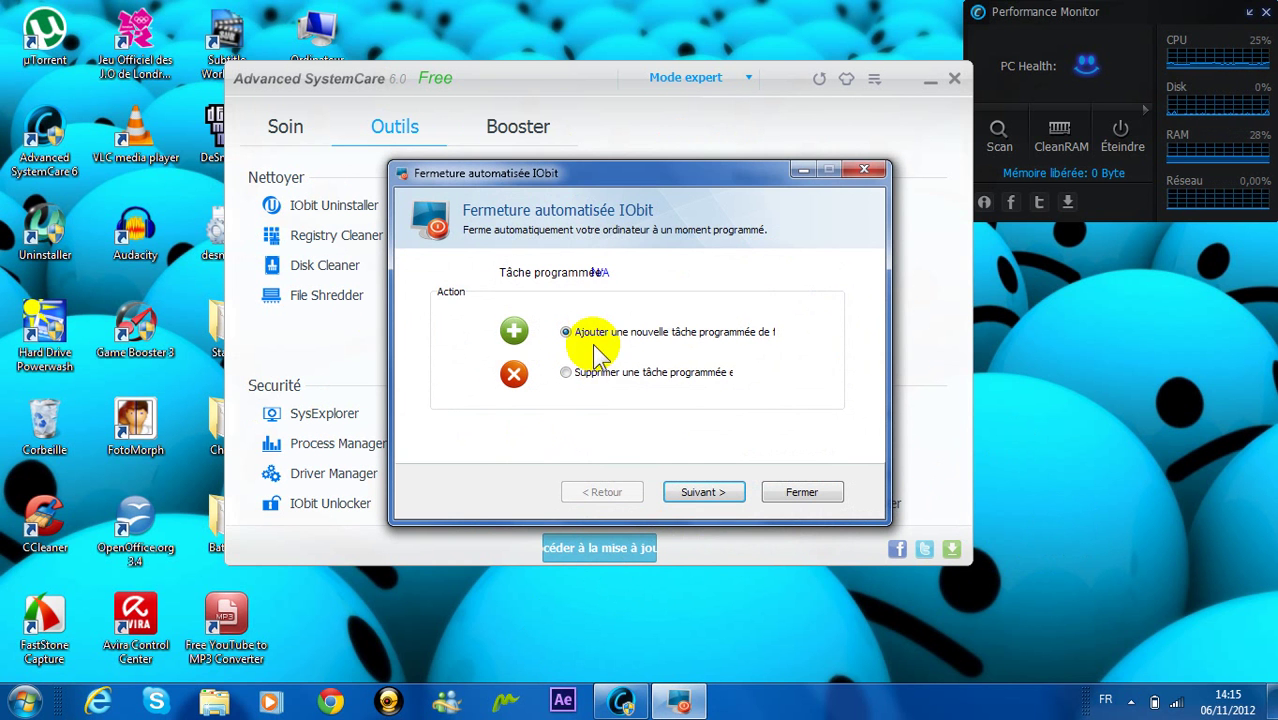
click(866, 172)
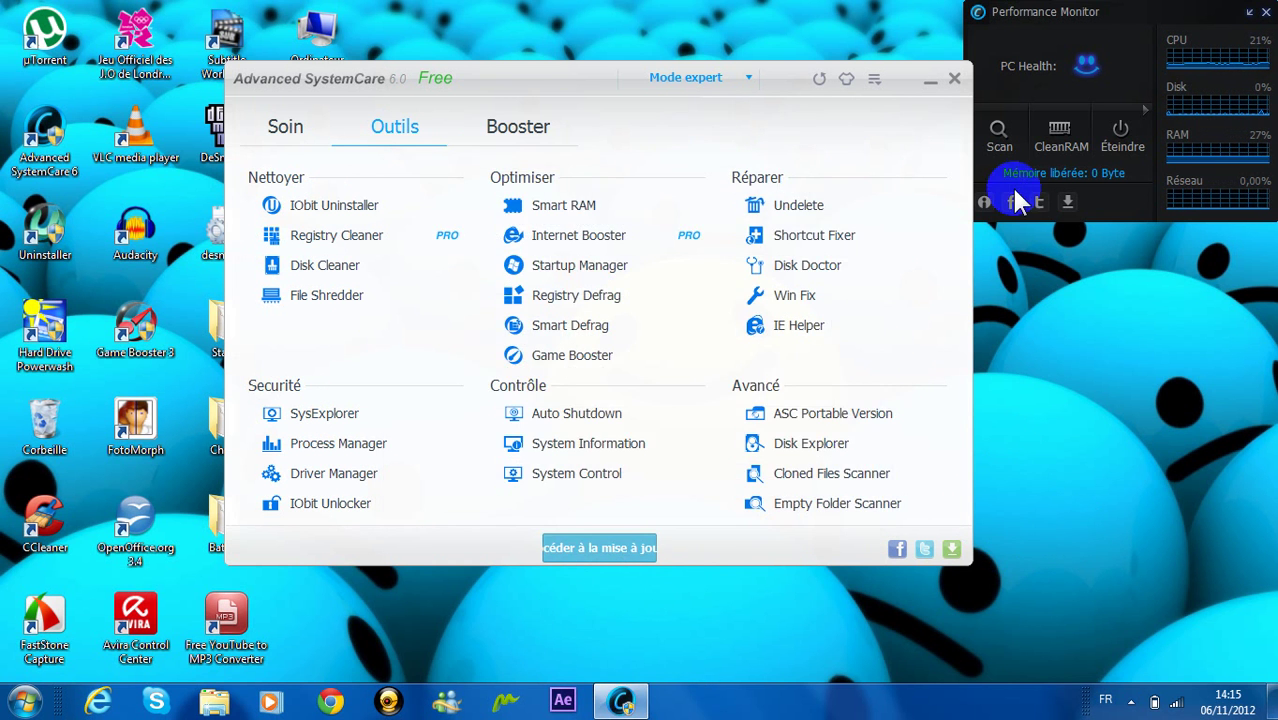
click(1145, 112)
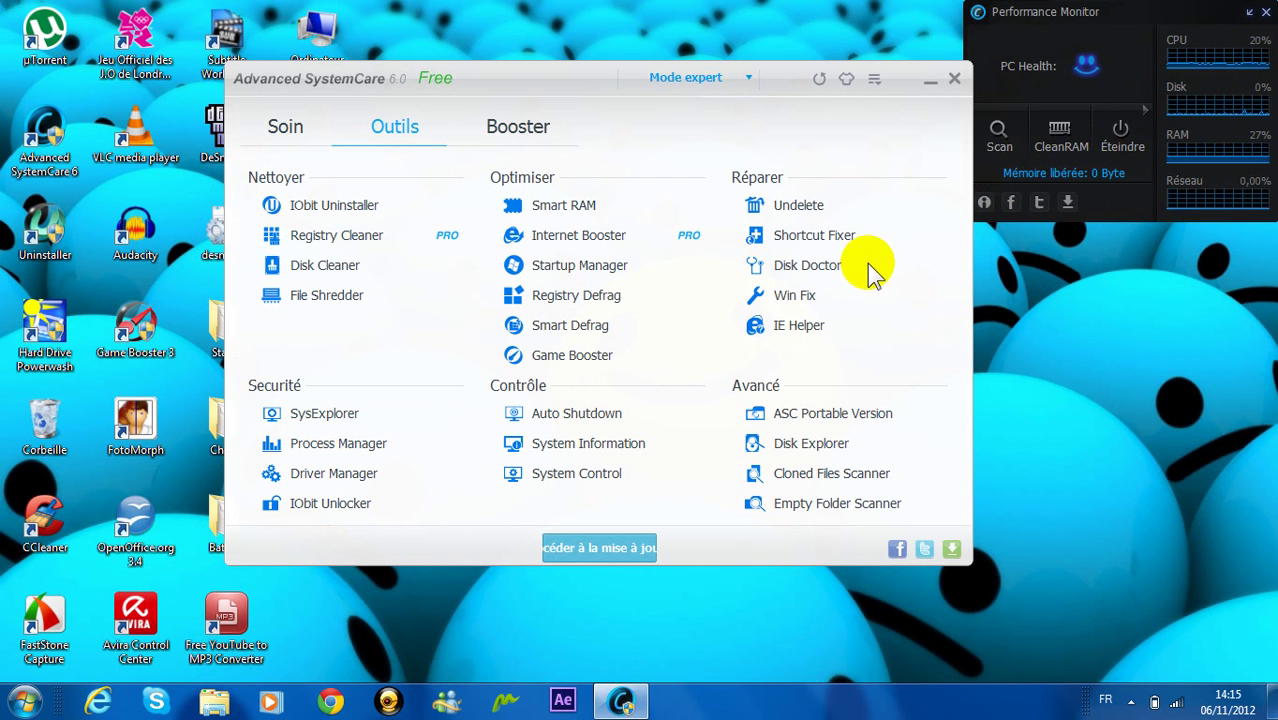
Step: Open the Smart Defrag product page from the tool list, look over it and close the browser
click(548, 338)
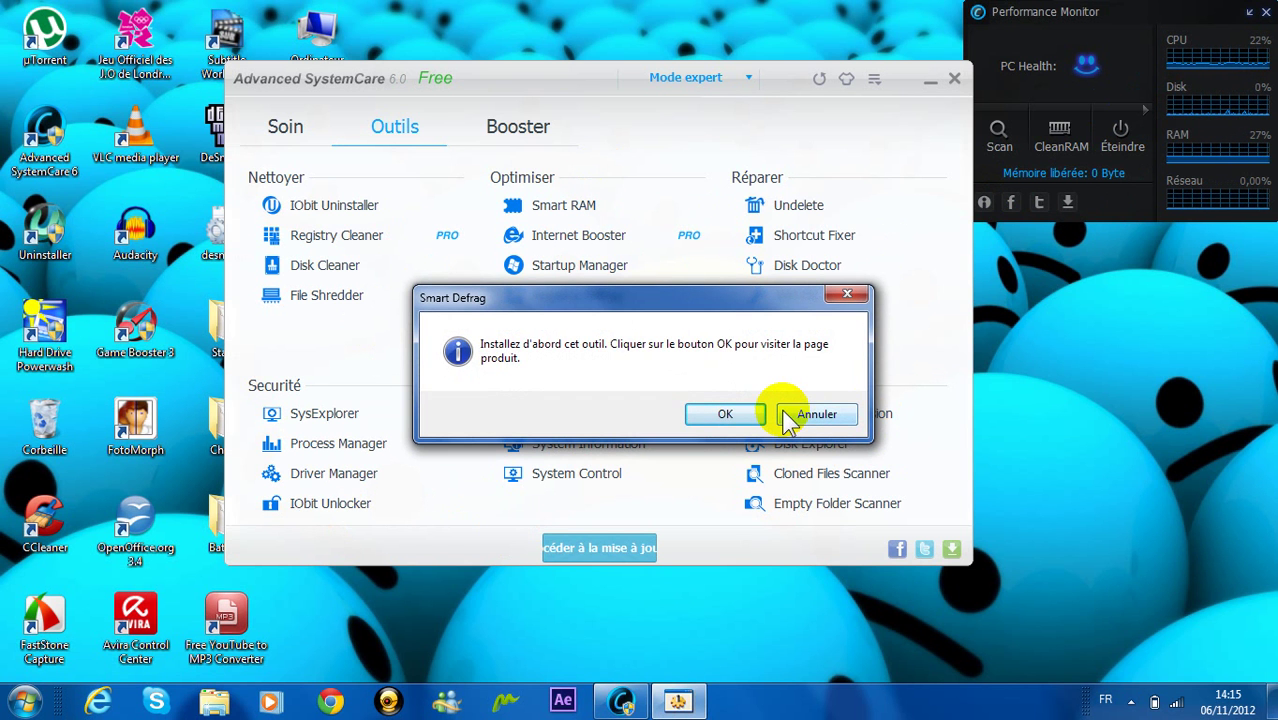
click(744, 421)
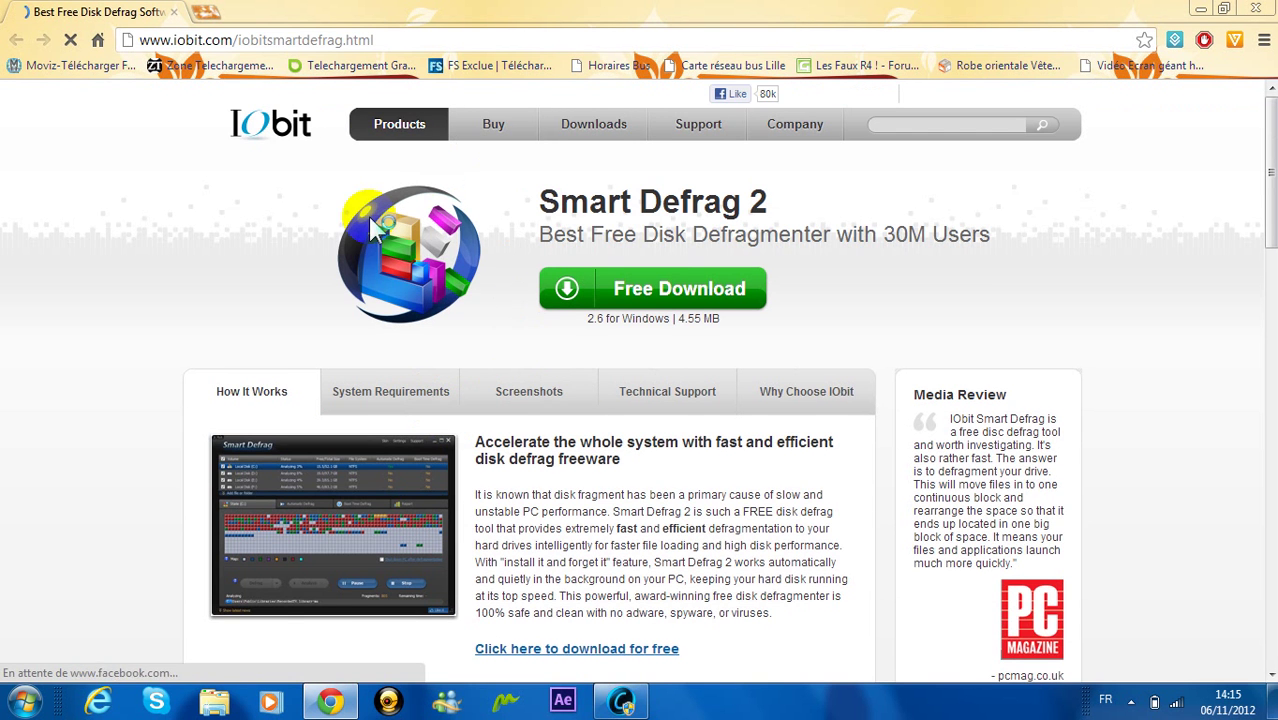
scroll(756, 514, down, 2)
scroll(571, 457, up, 2)
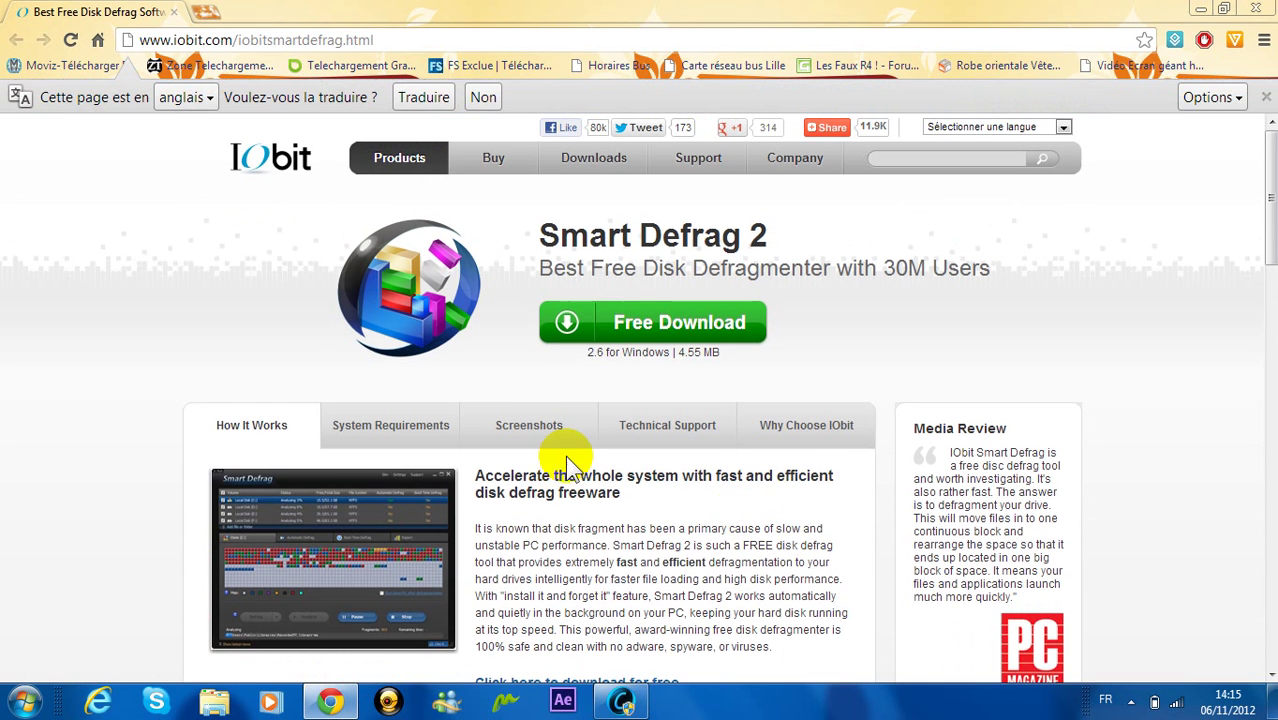
click(1260, 9)
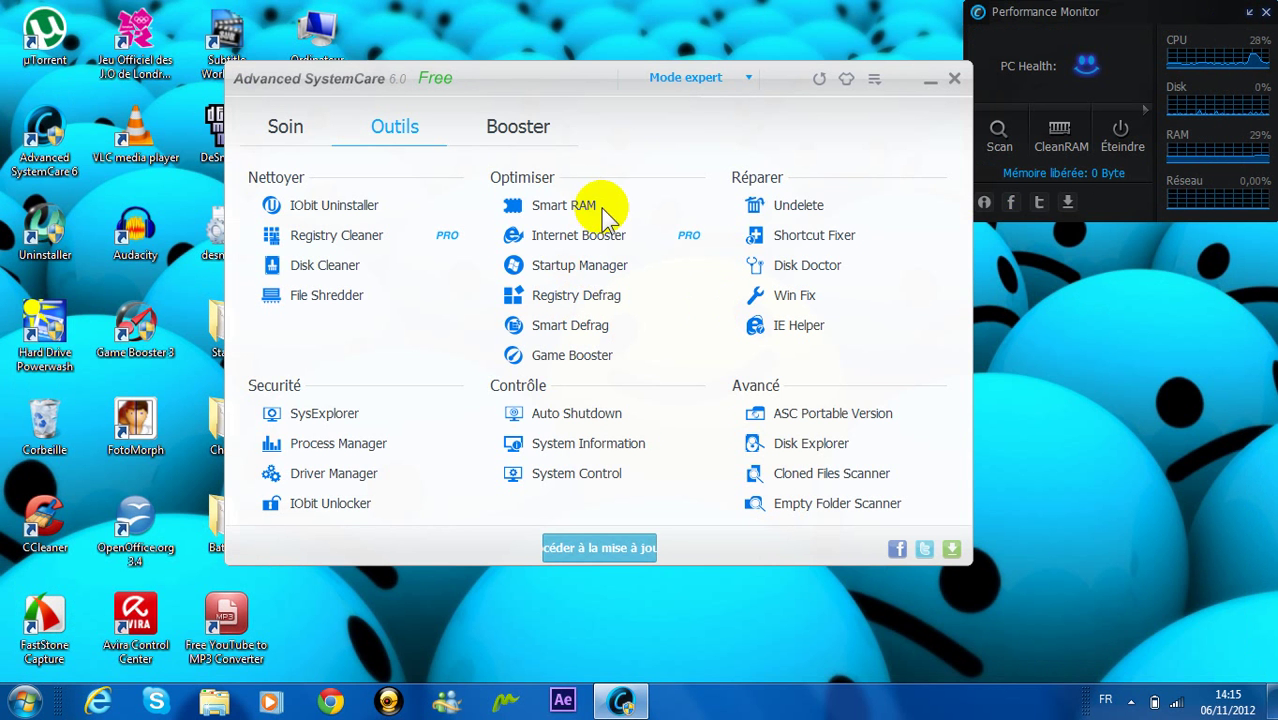
Step: Start a Soin scan with only Defragmenteur de disques selected and stop it
click(310, 127)
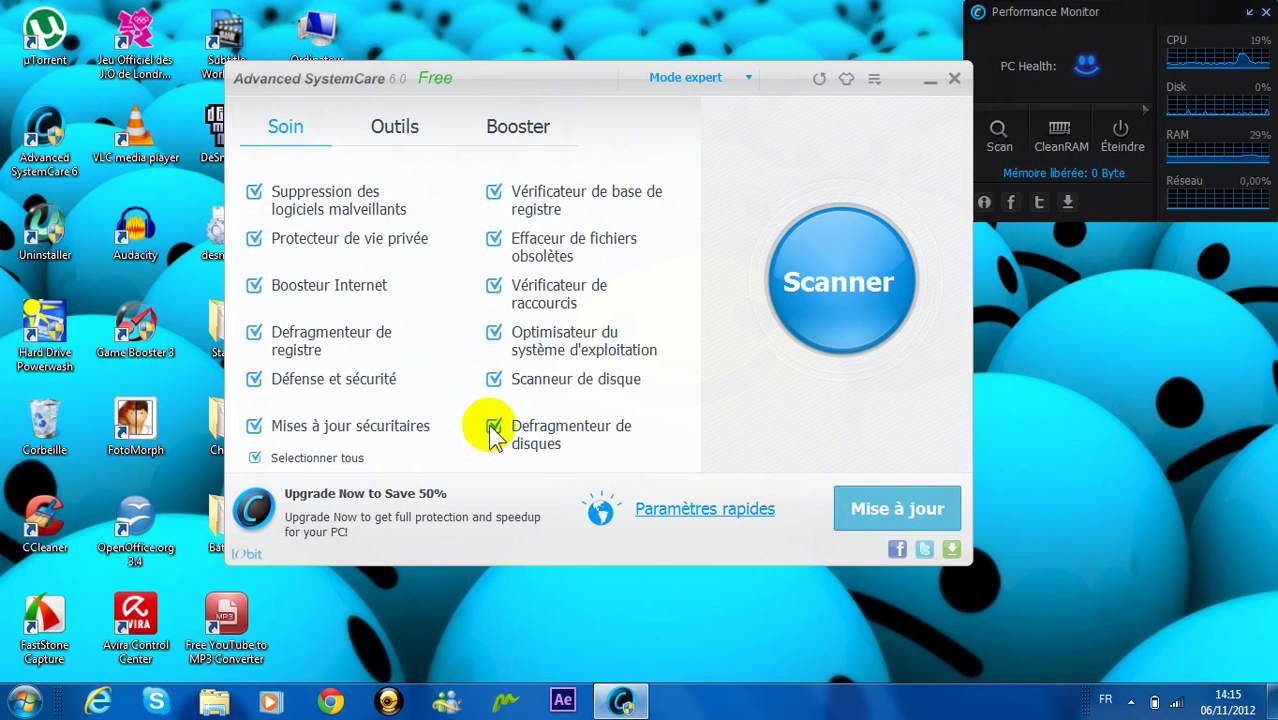
click(254, 457)
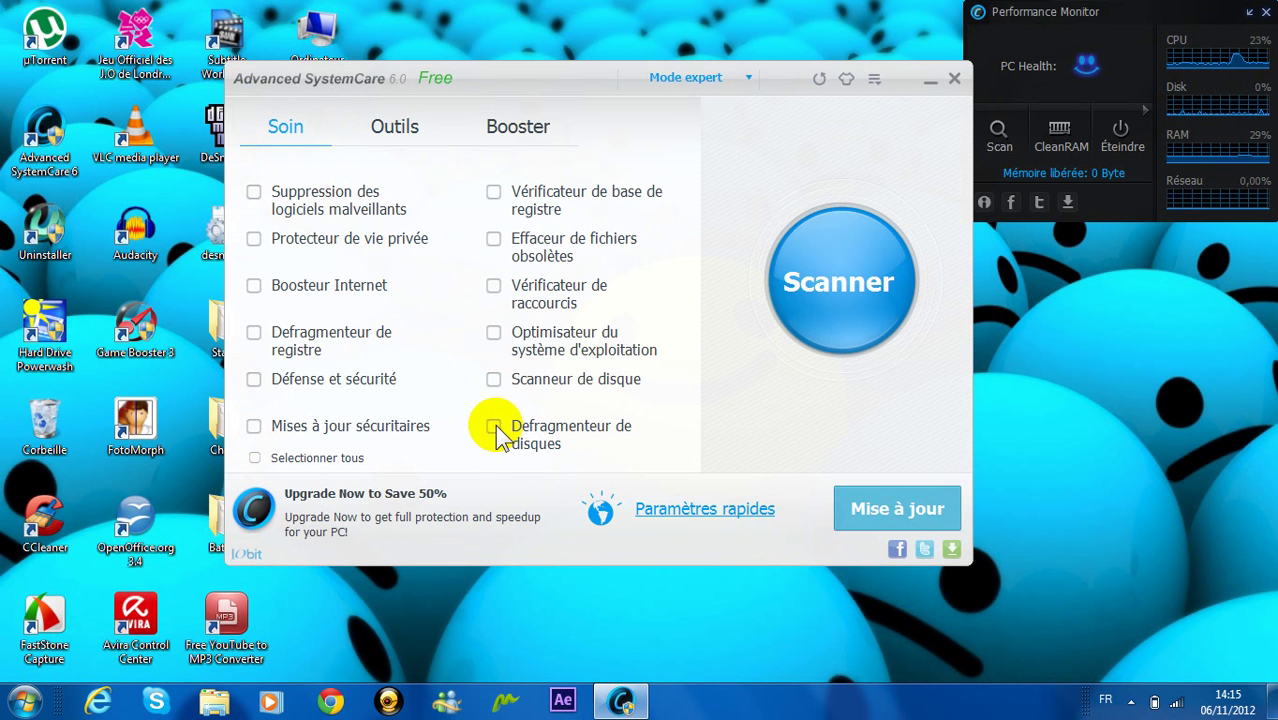
click(495, 427)
click(912, 285)
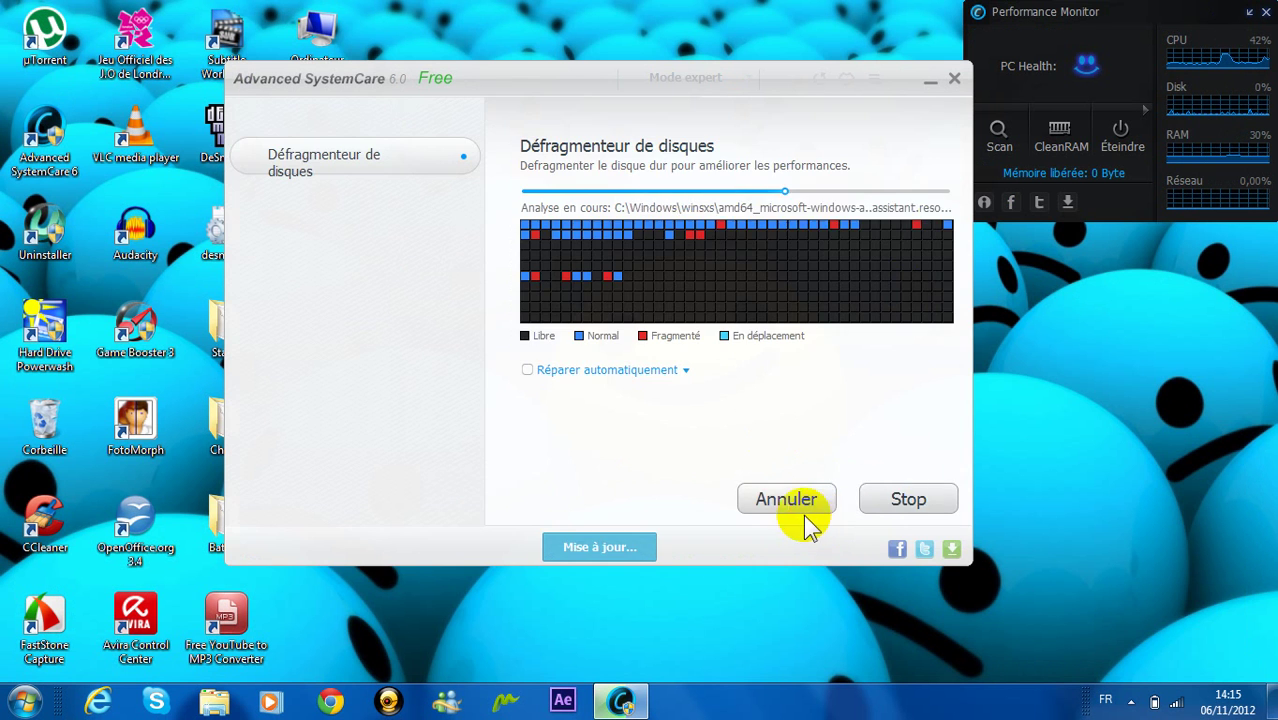
click(882, 510)
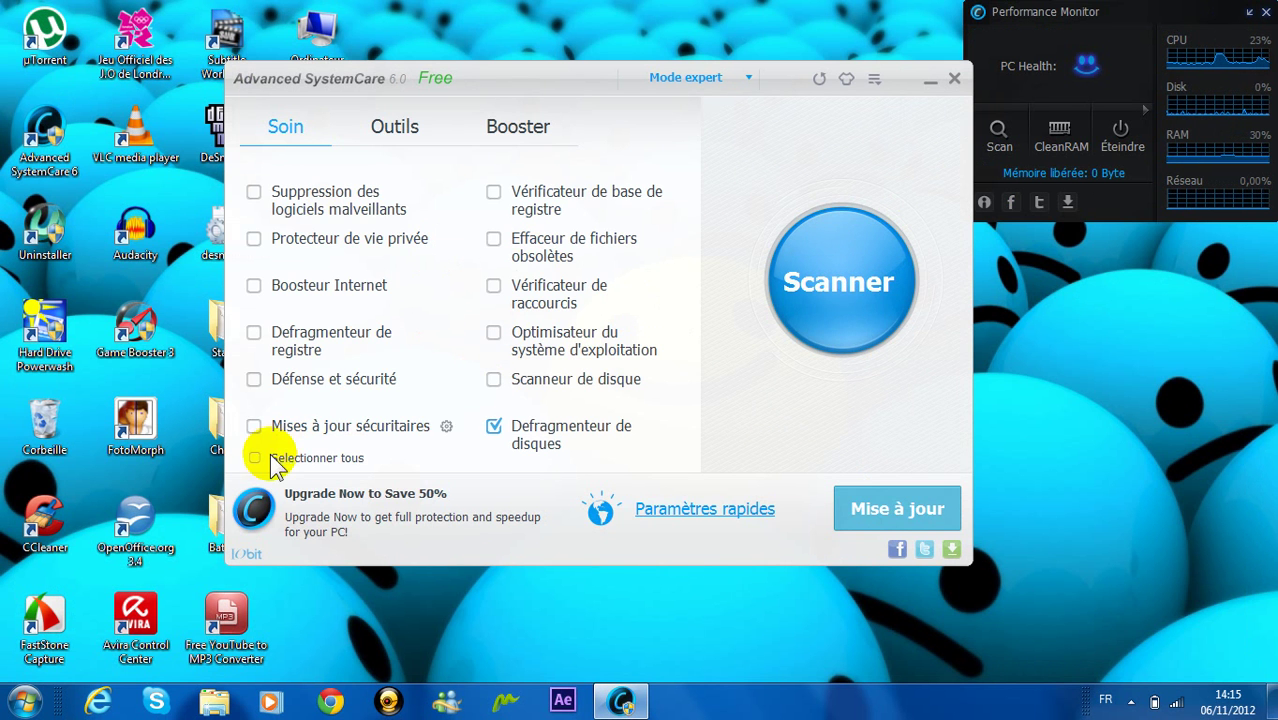
Step: Open Smart Defrag from the tool list again and decline visiting its product page
click(425, 128)
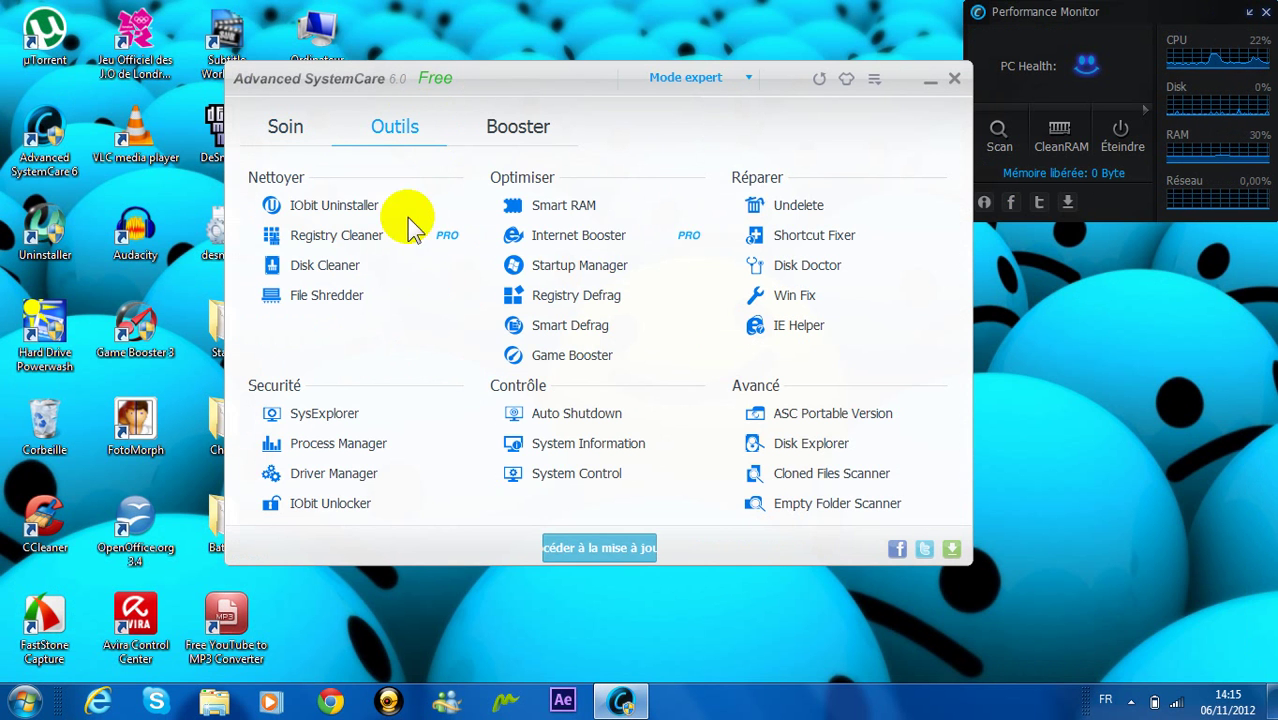
click(577, 338)
click(810, 413)
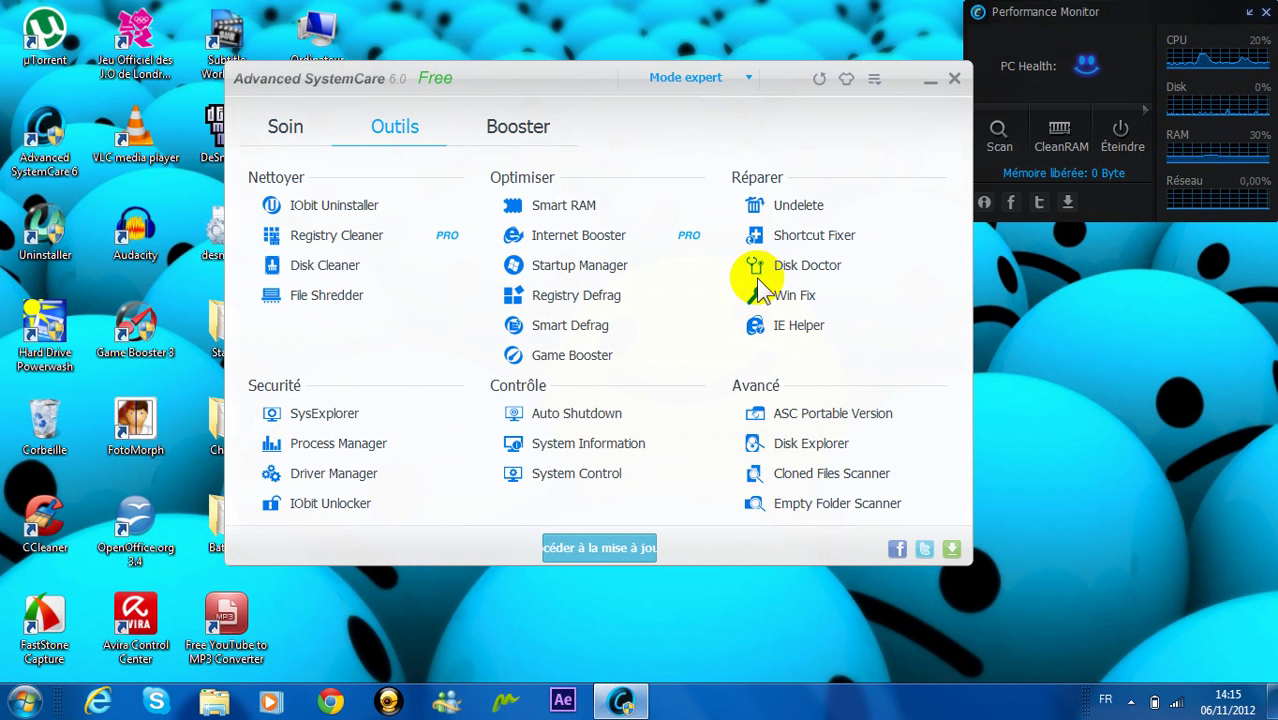
Step: View the advantages of the PRO version in the upgrade offer and close it
click(392, 483)
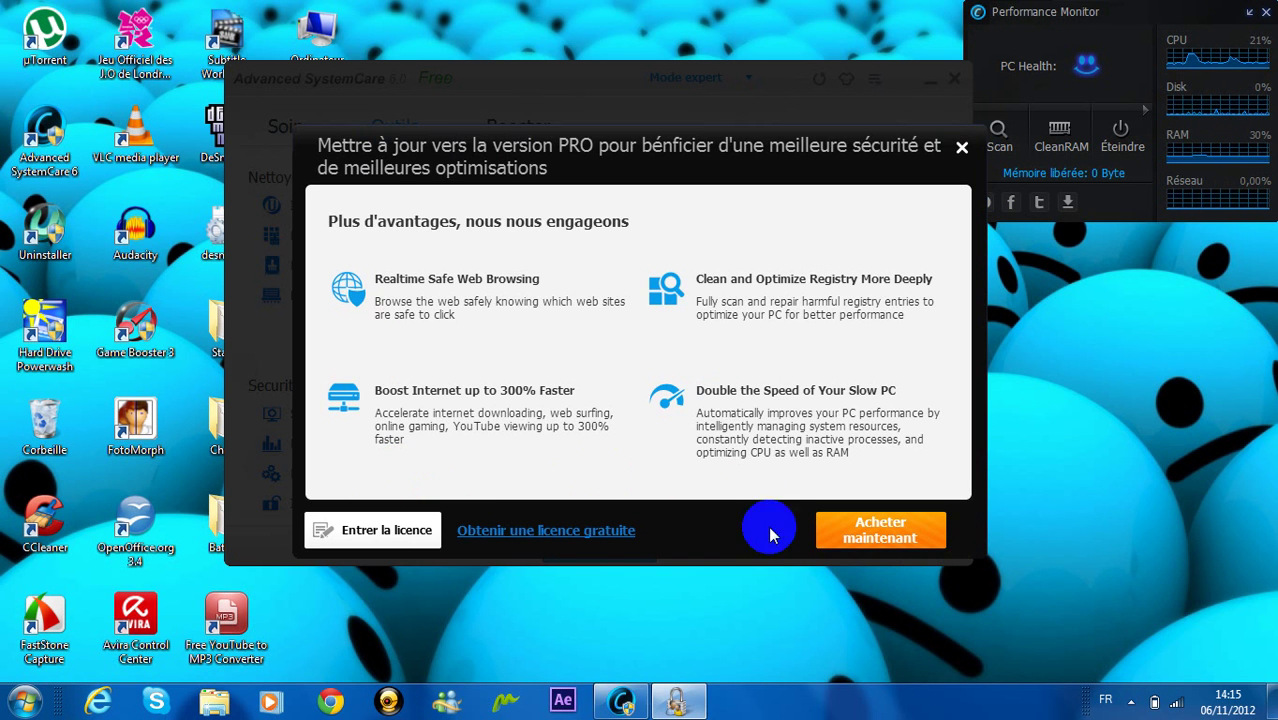
click(962, 152)
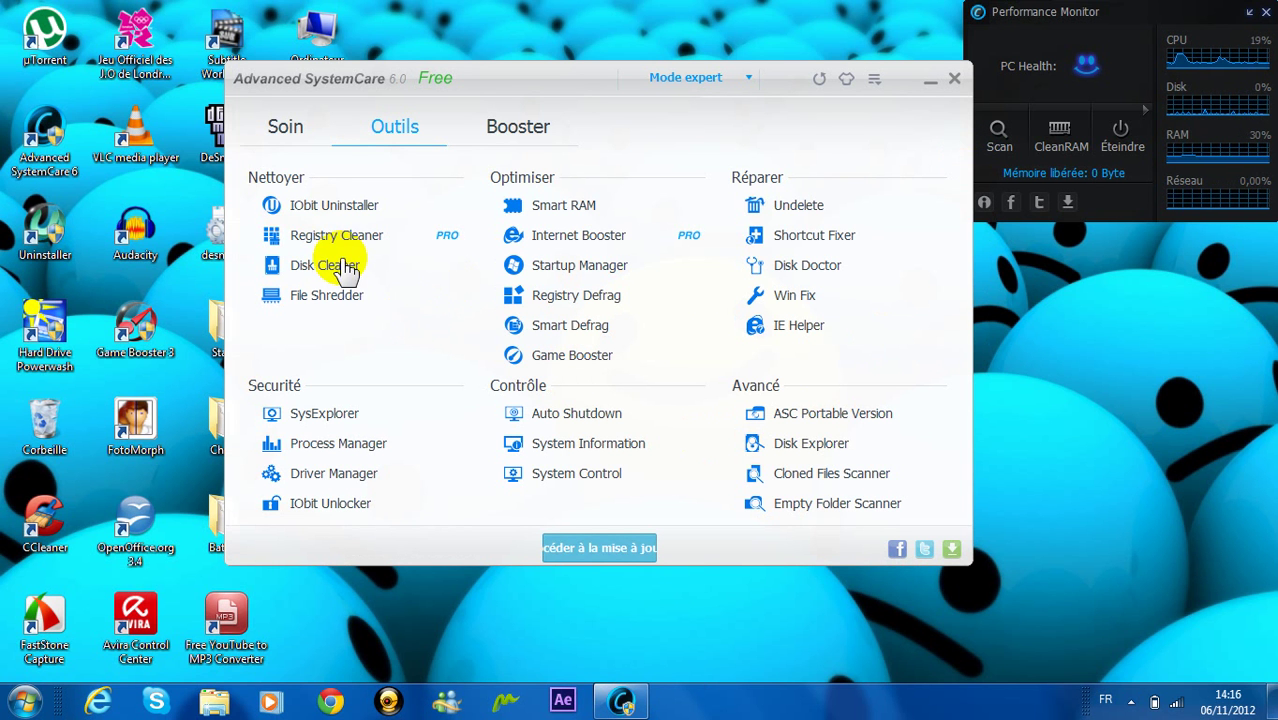
Step: Revisit the Soin scan categories, and open Game Booster to view its game list before closing it
click(296, 126)
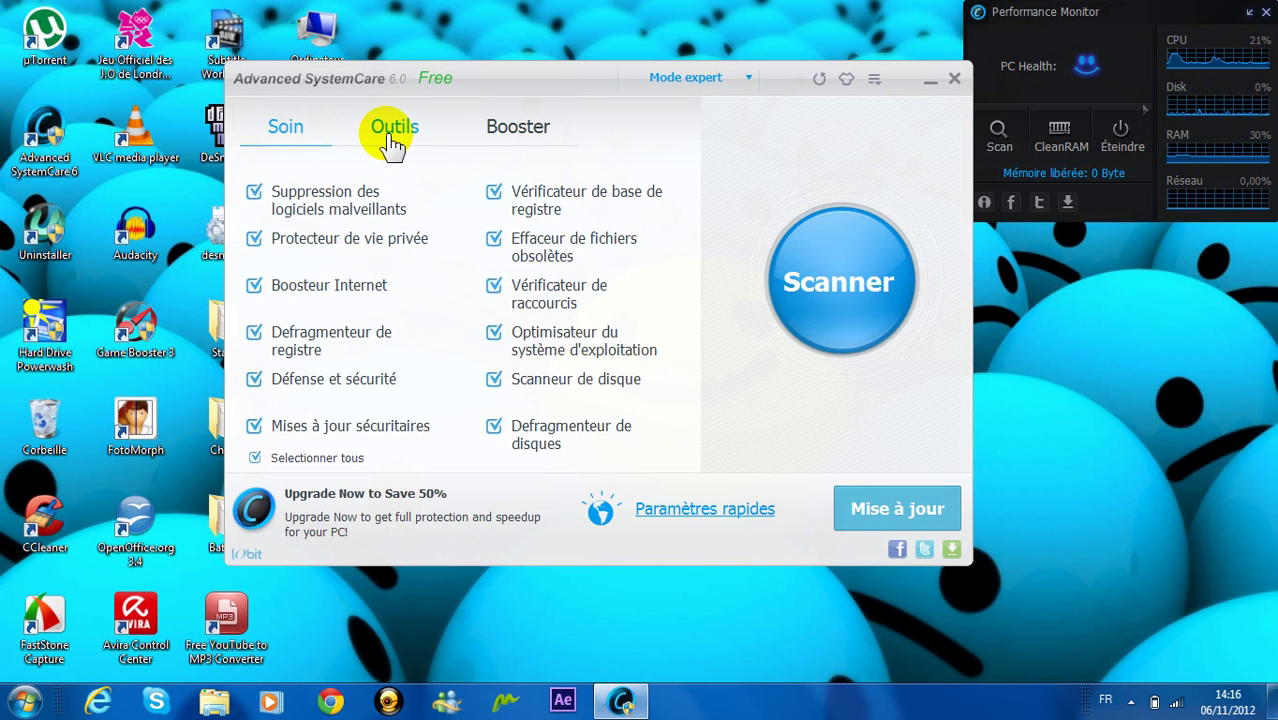
click(392, 140)
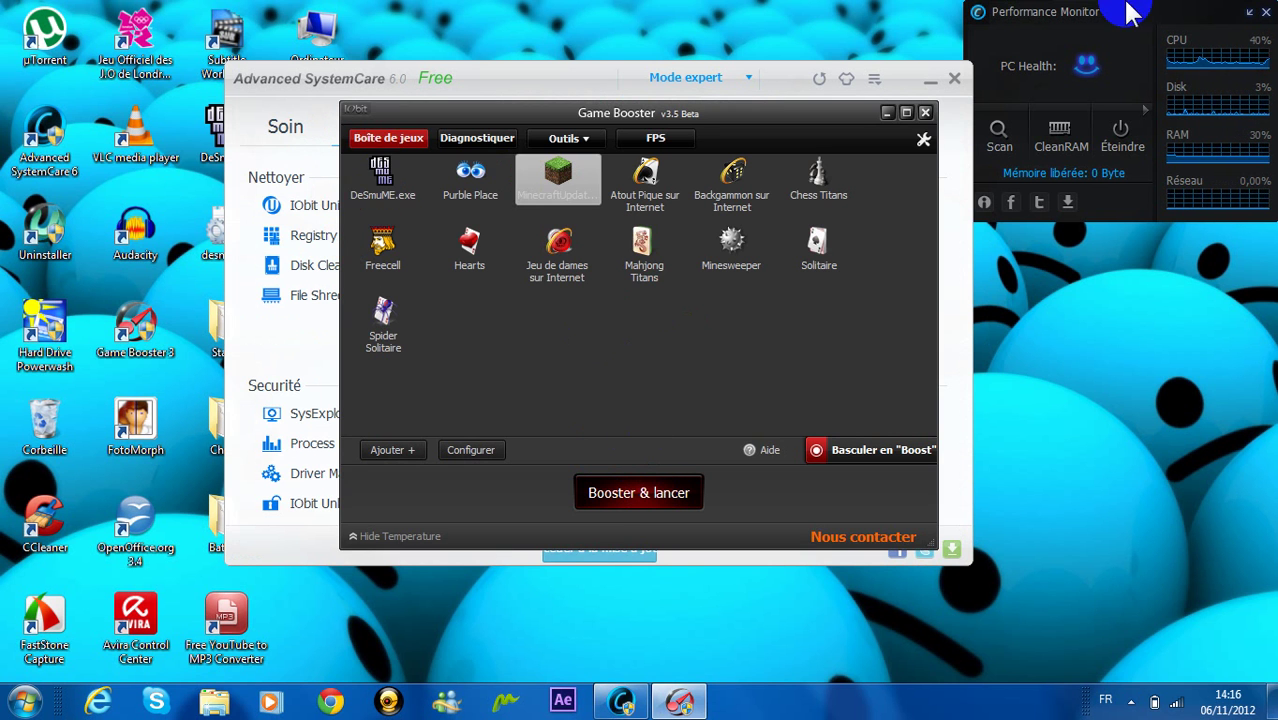
click(925, 112)
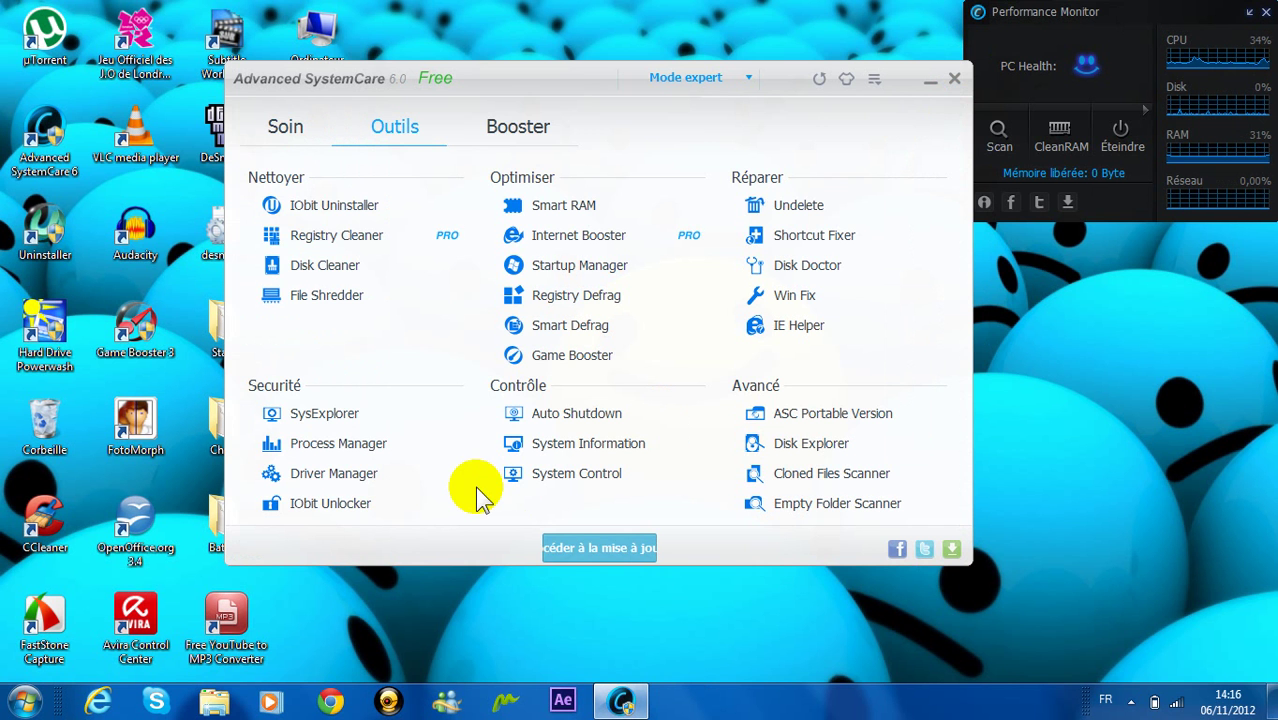
Step: Move the Advanced SystemCare window clear of the desktop icons and check the available interface modes
drag(579, 86, 613, 111)
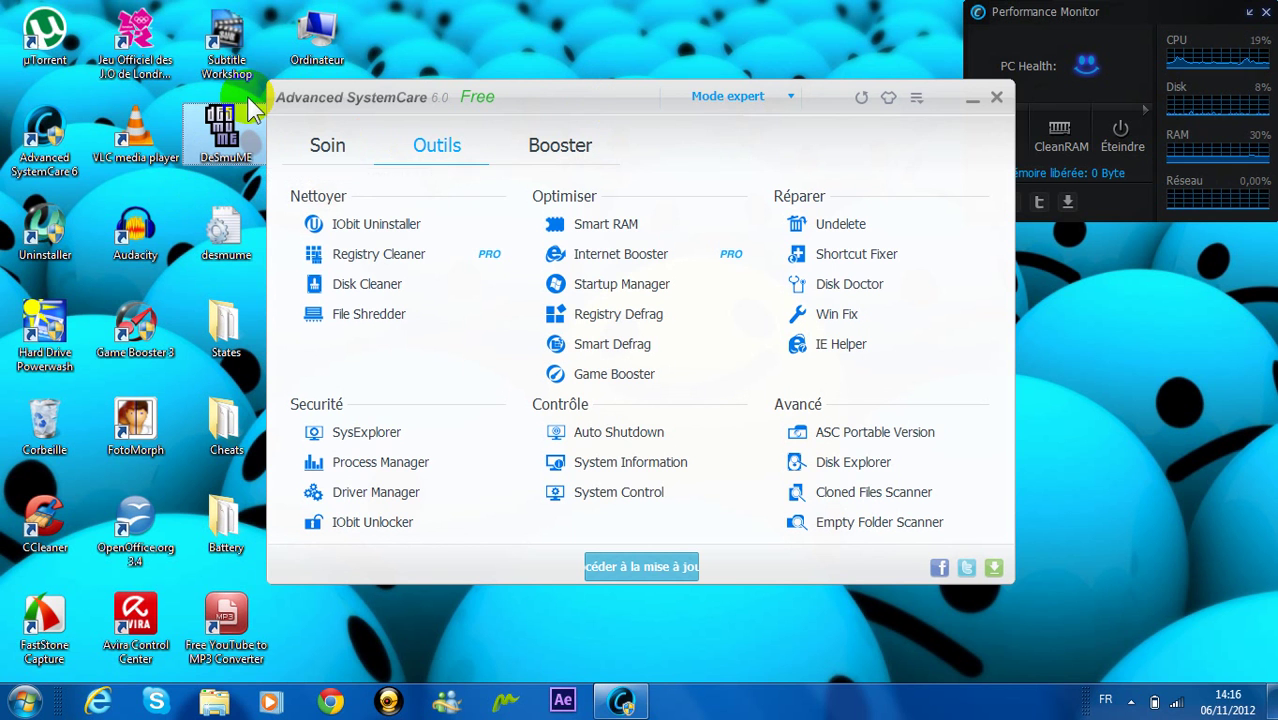
click(690, 96)
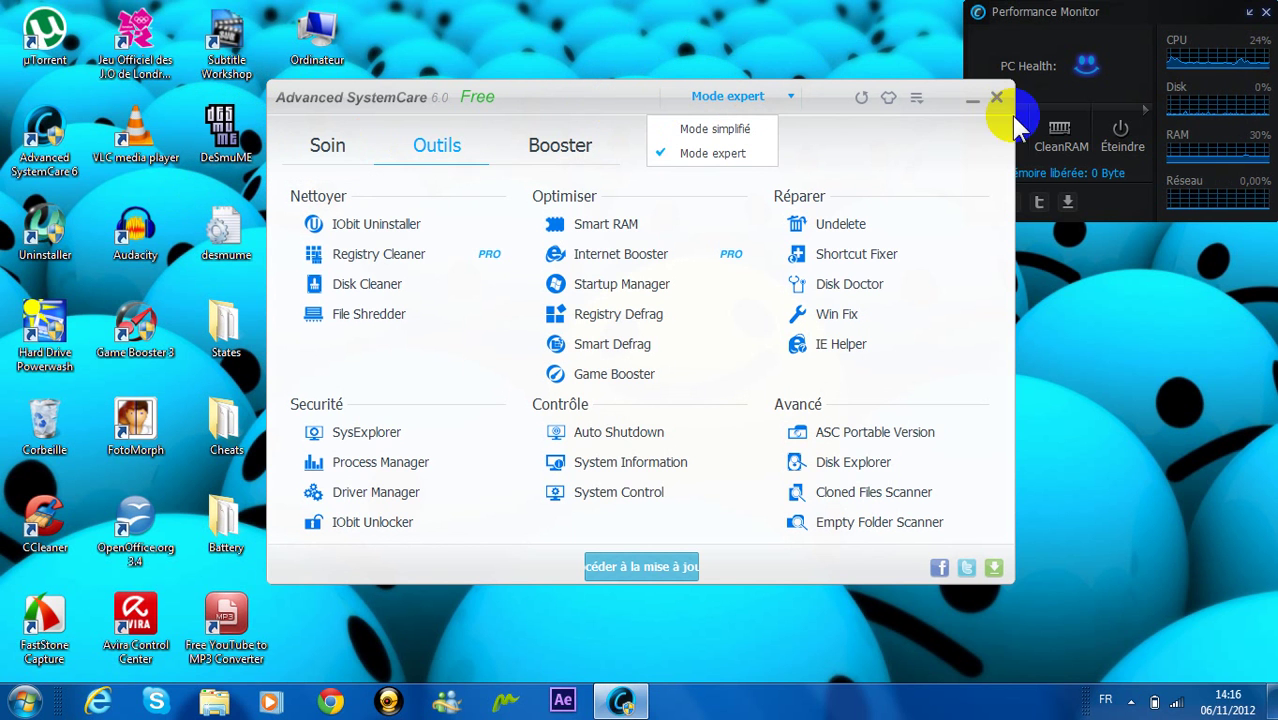
click(1057, 130)
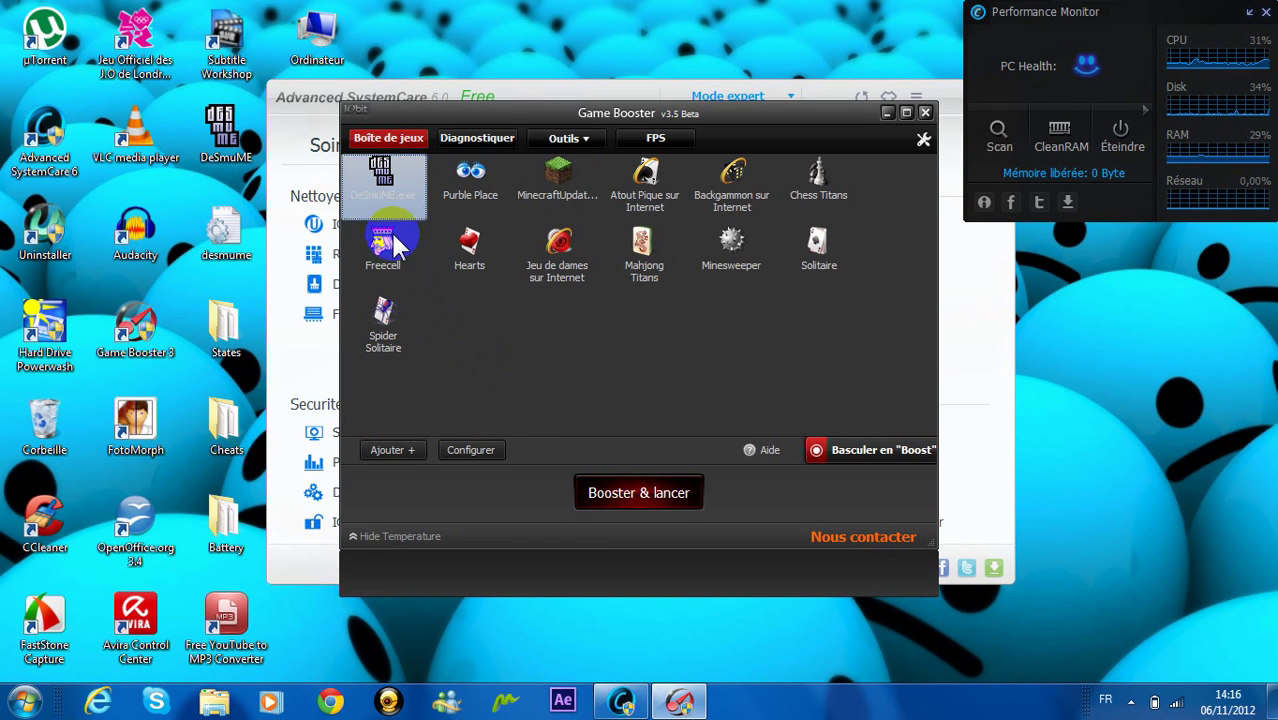
Step: Launch DeSmuME.exe from the Boîte de jeux in Game Booster
double_click(378, 178)
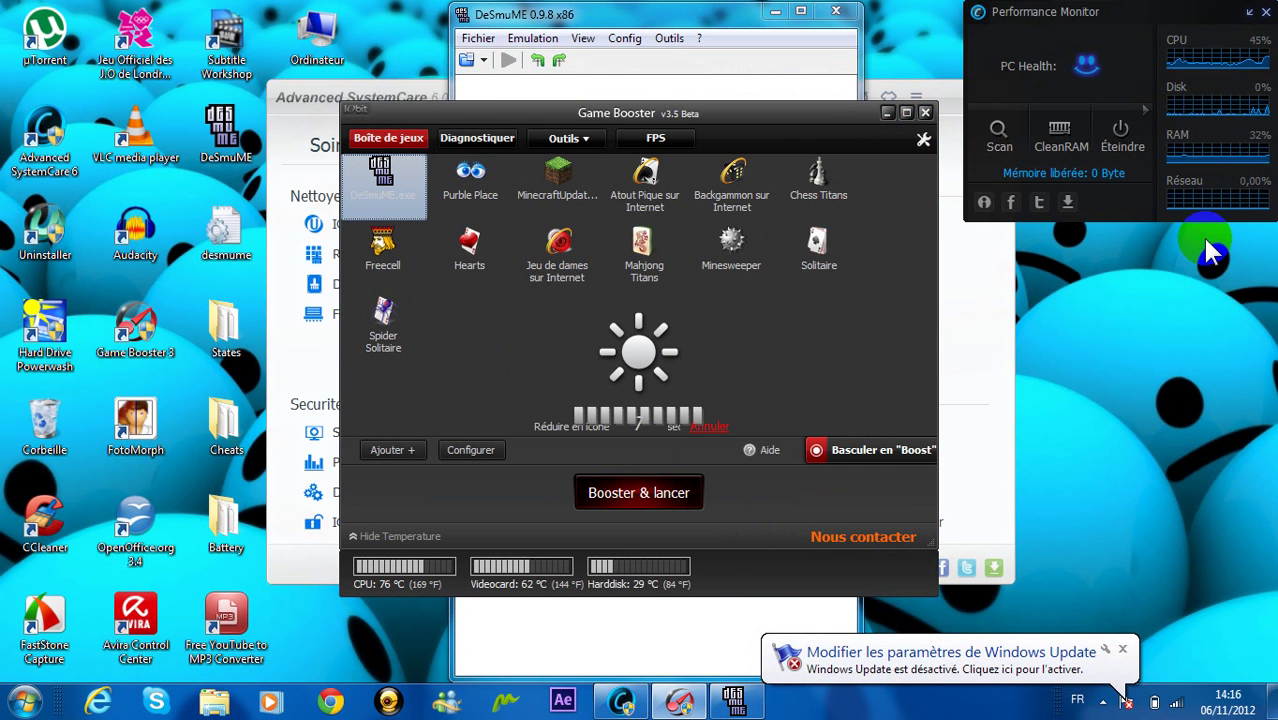
Step: Close Game Booster, glance over the DeSmuME 0.9.8 emulator window and close it too
click(924, 113)
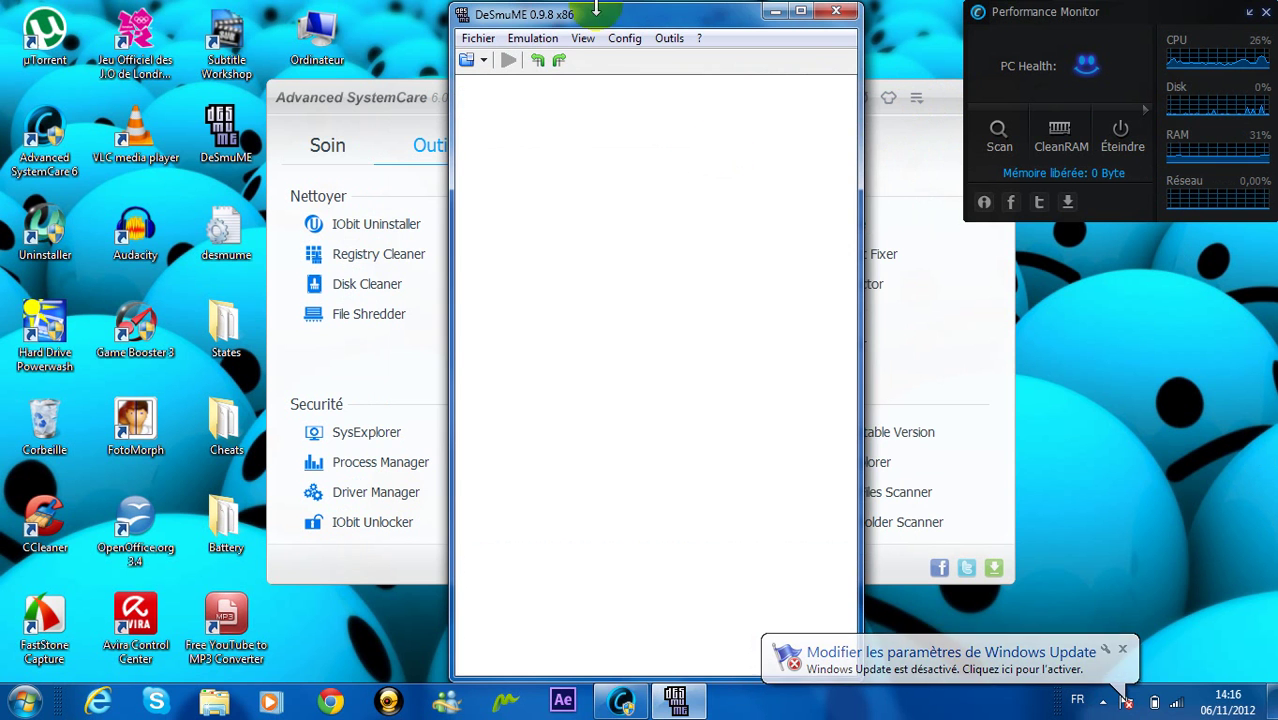
drag(645, 23, 643, 23)
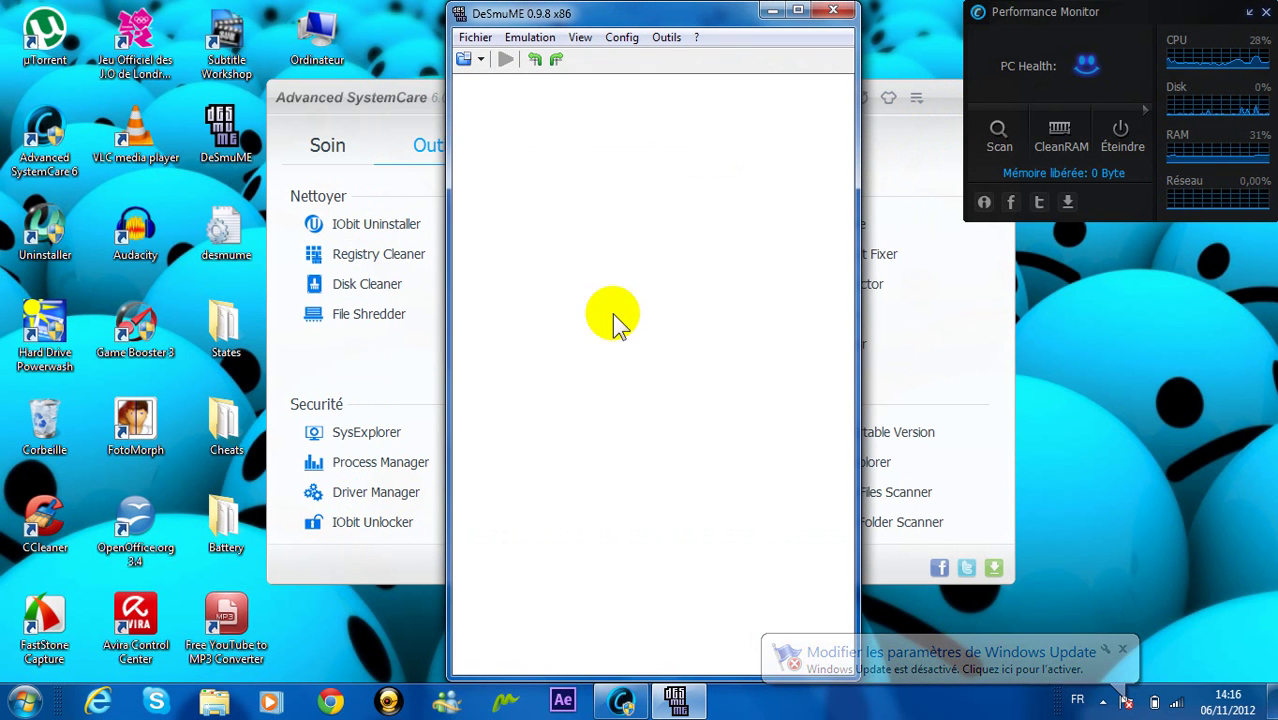
click(515, 38)
click(520, 38)
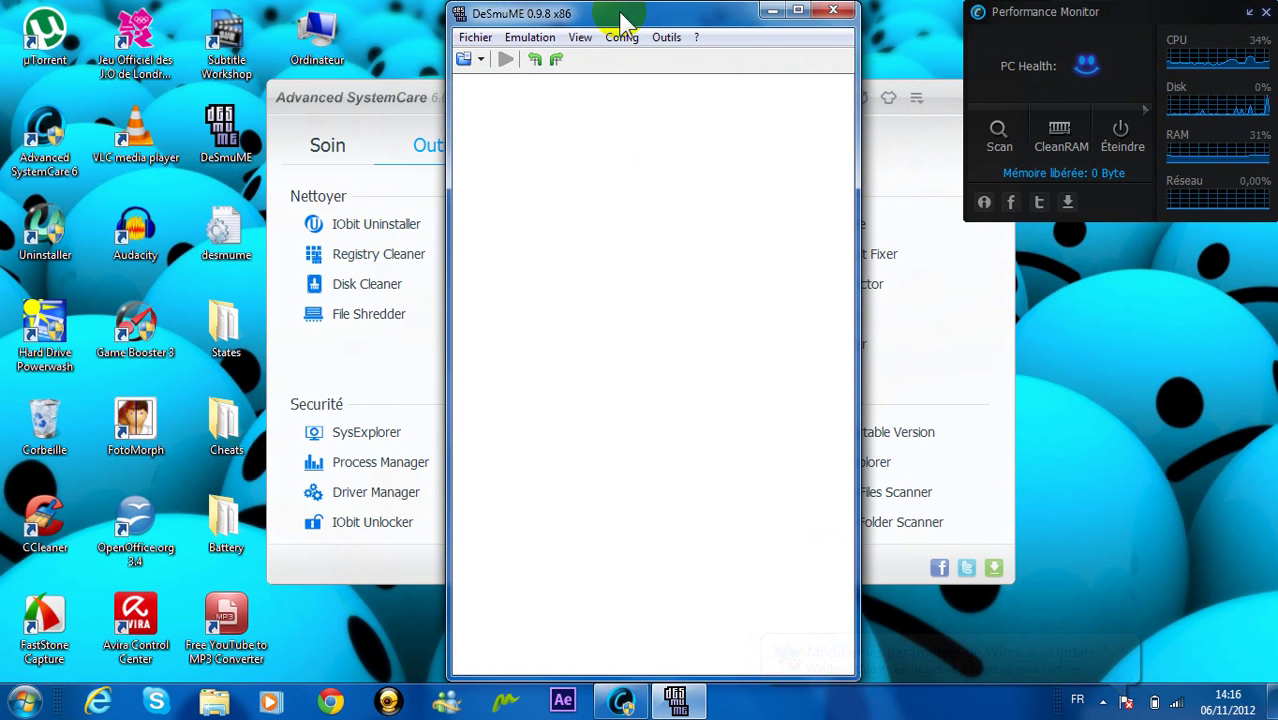
click(836, 12)
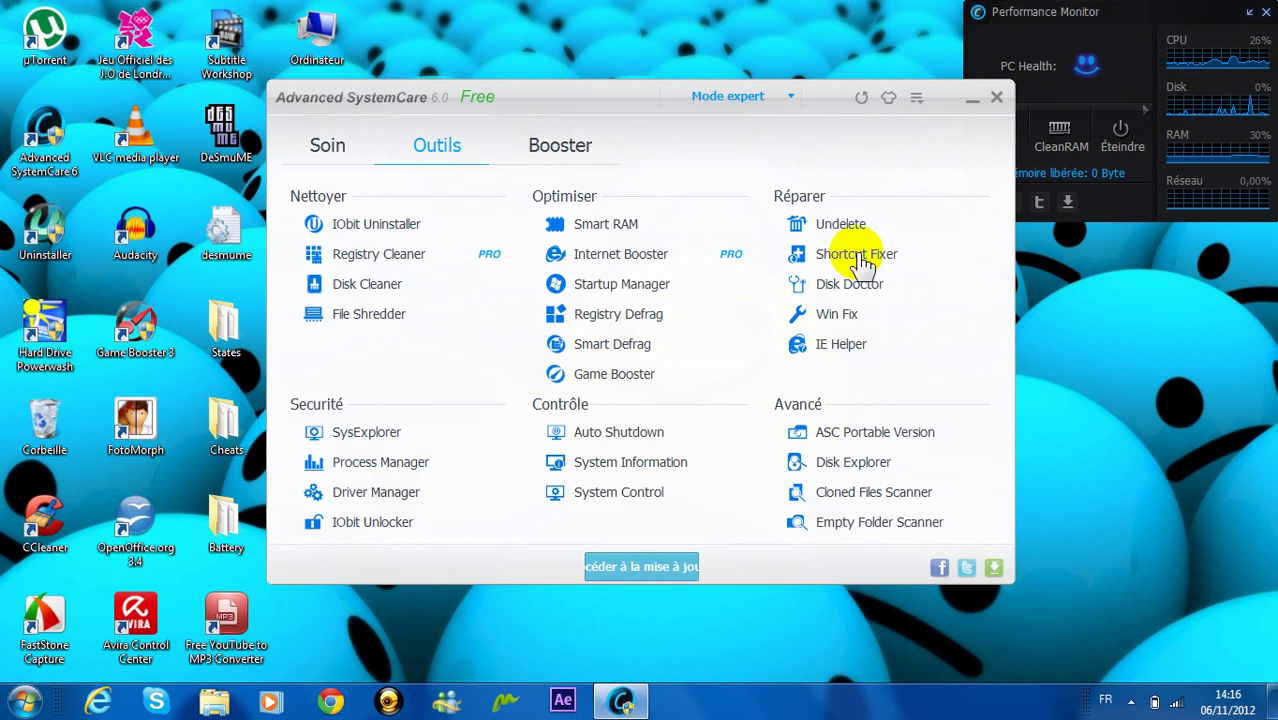
Step: Open IE Helper from the repair tools, look through its Extensions Shell list and close it
click(835, 346)
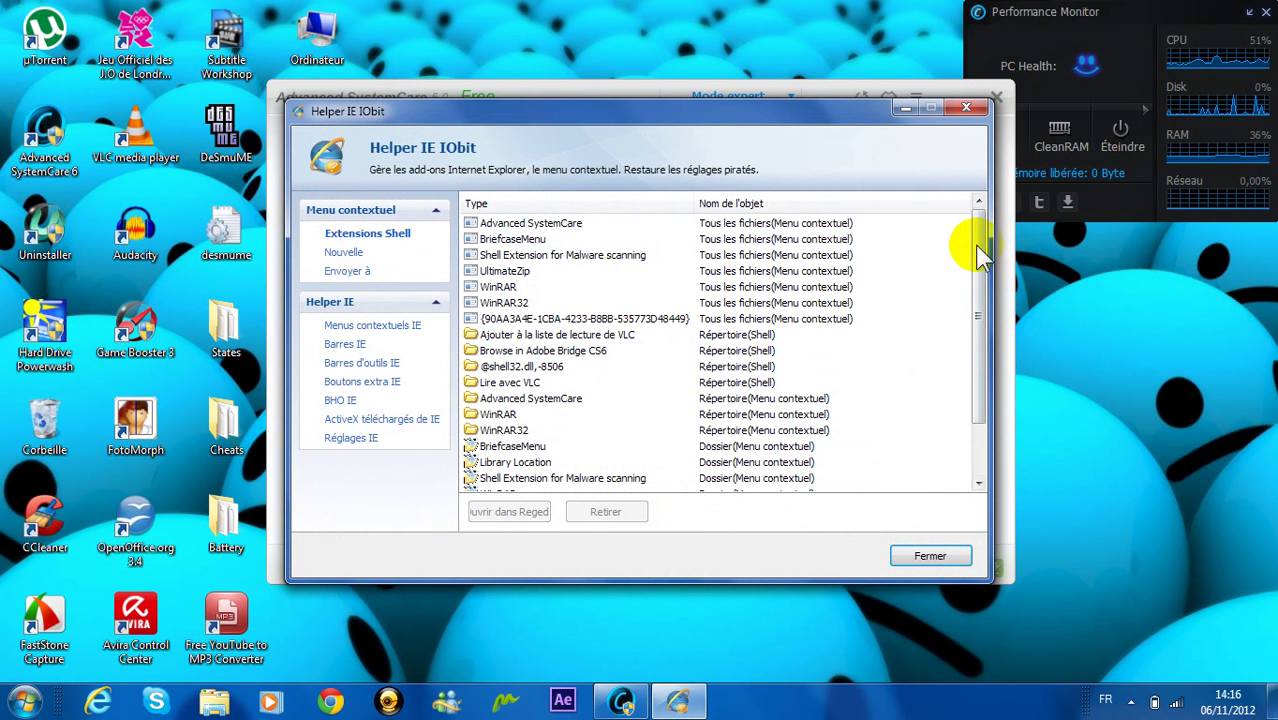
scroll(988, 385, down, 2)
scroll(986, 248, up, 2)
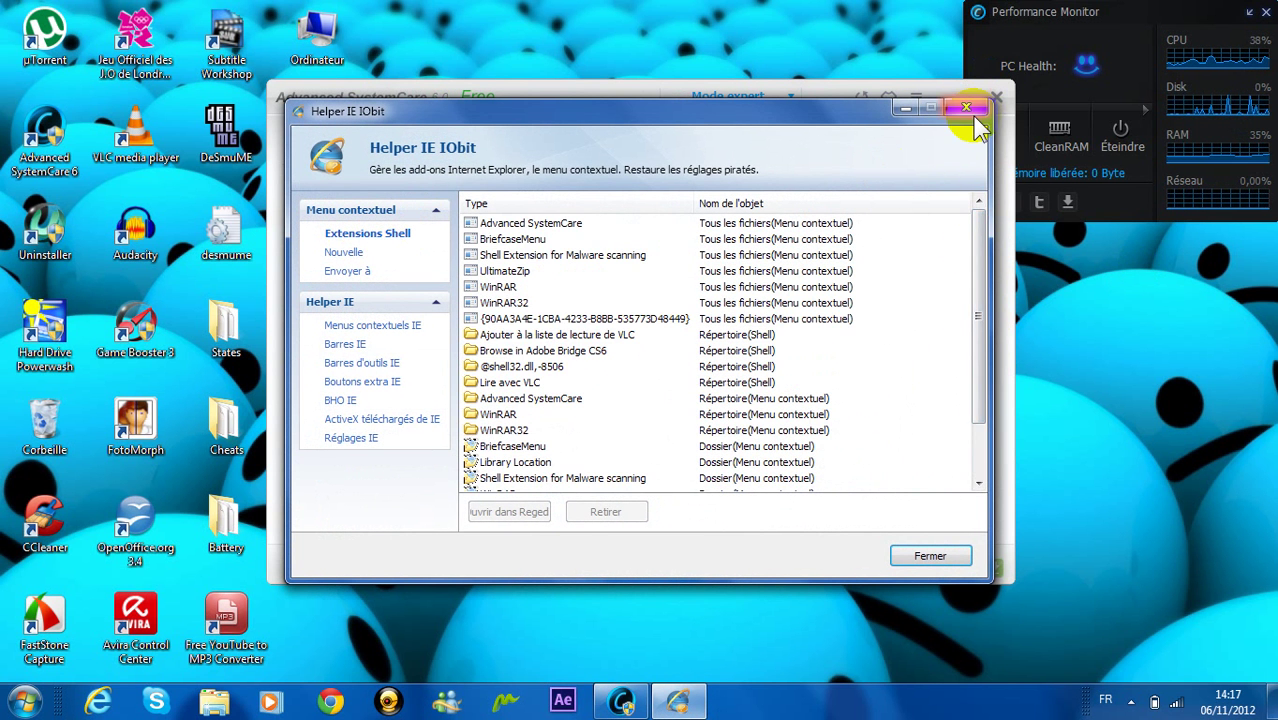
click(966, 107)
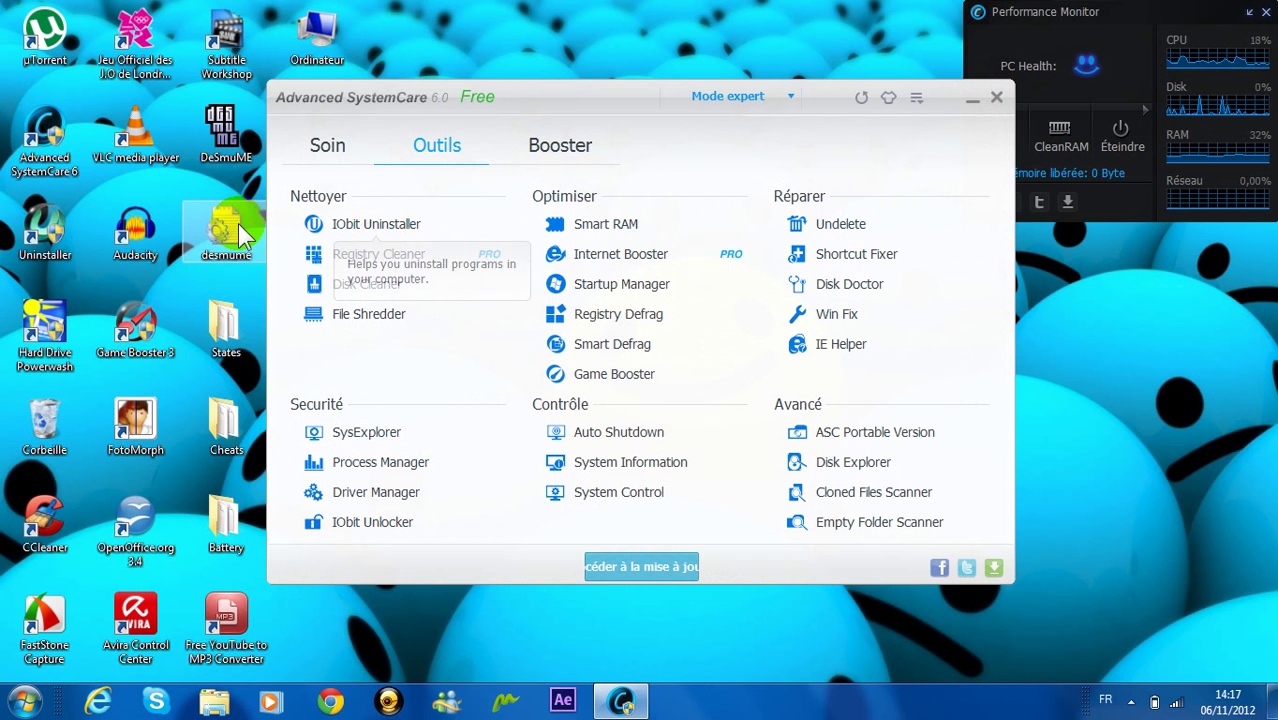
Step: Open IObit Uninstaller, browse the full list of installed programs from start to end, and close it
click(362, 224)
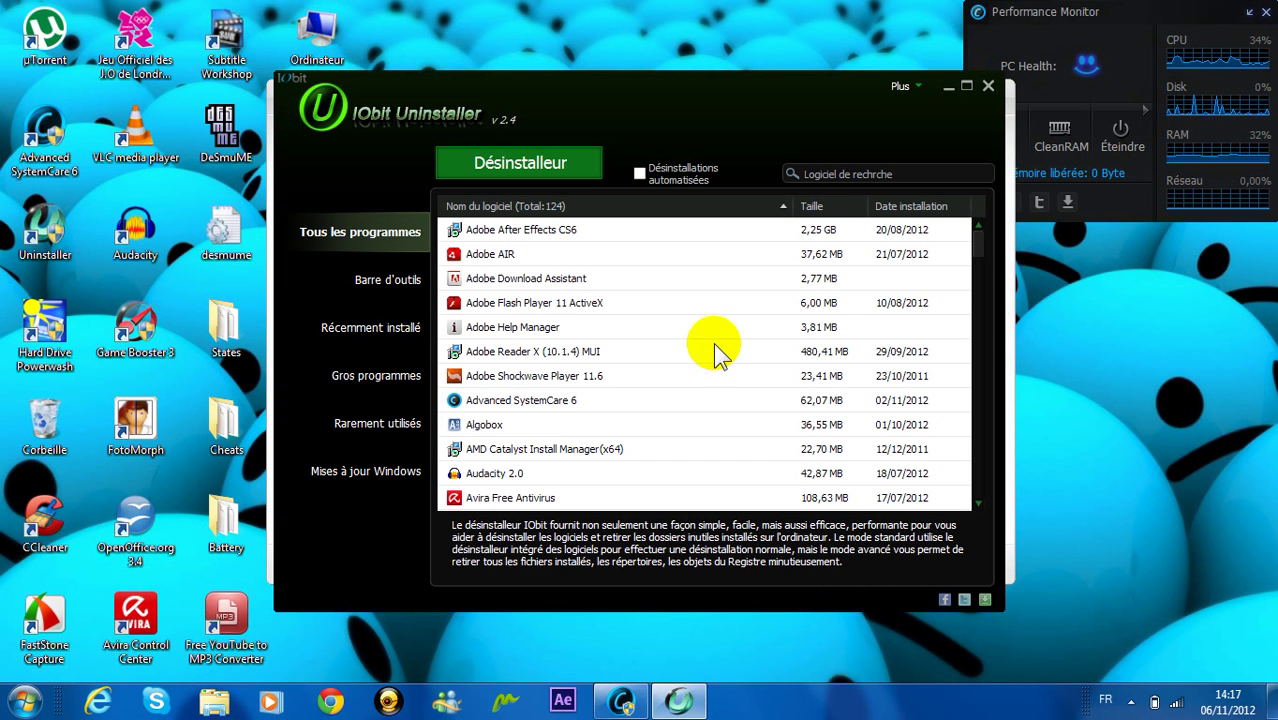
scroll(740, 330, down, 9)
scroll(740, 330, up, 5)
scroll(740, 330, down, 20)
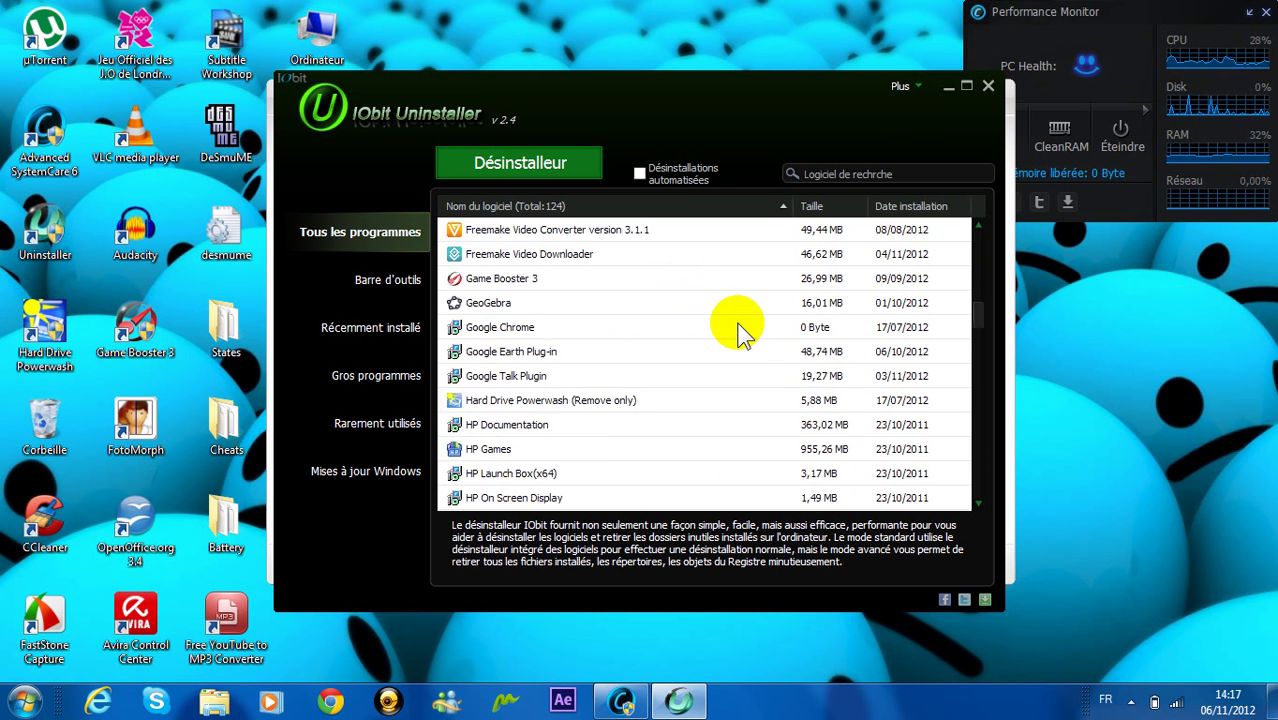
scroll(740, 330, down, 3)
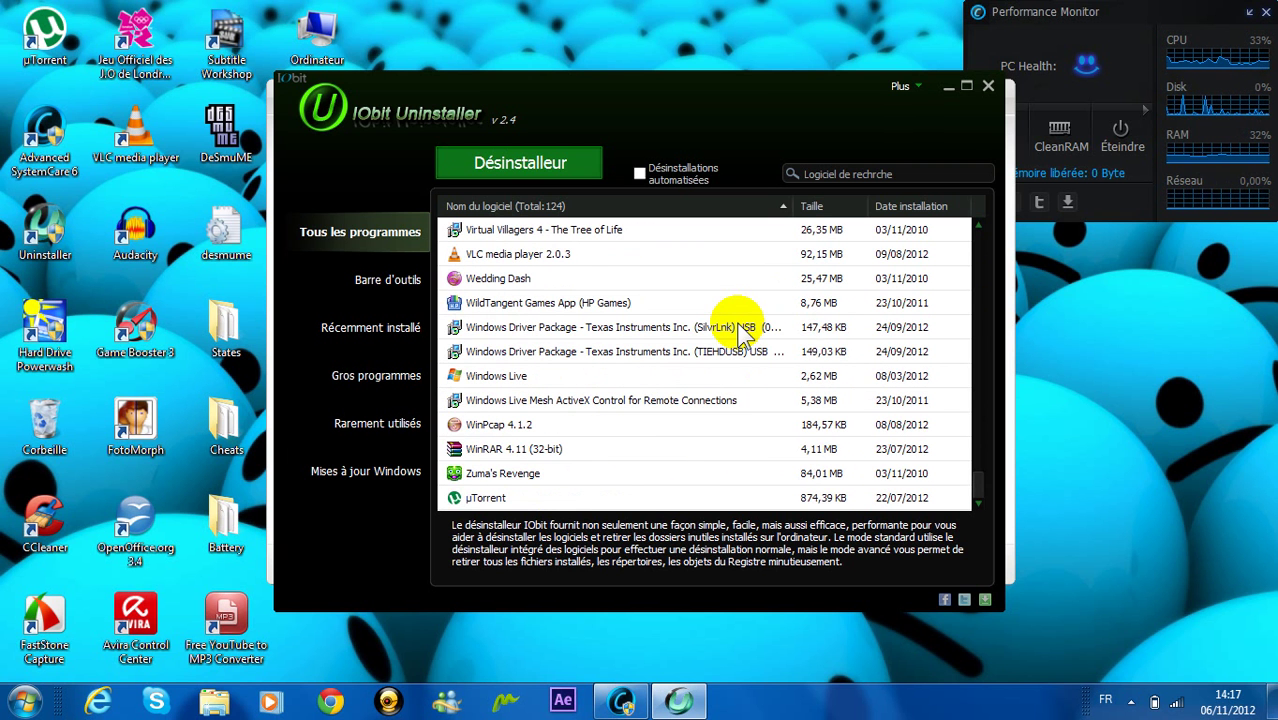
drag(978, 495, 968, 380)
right_click(963, 368)
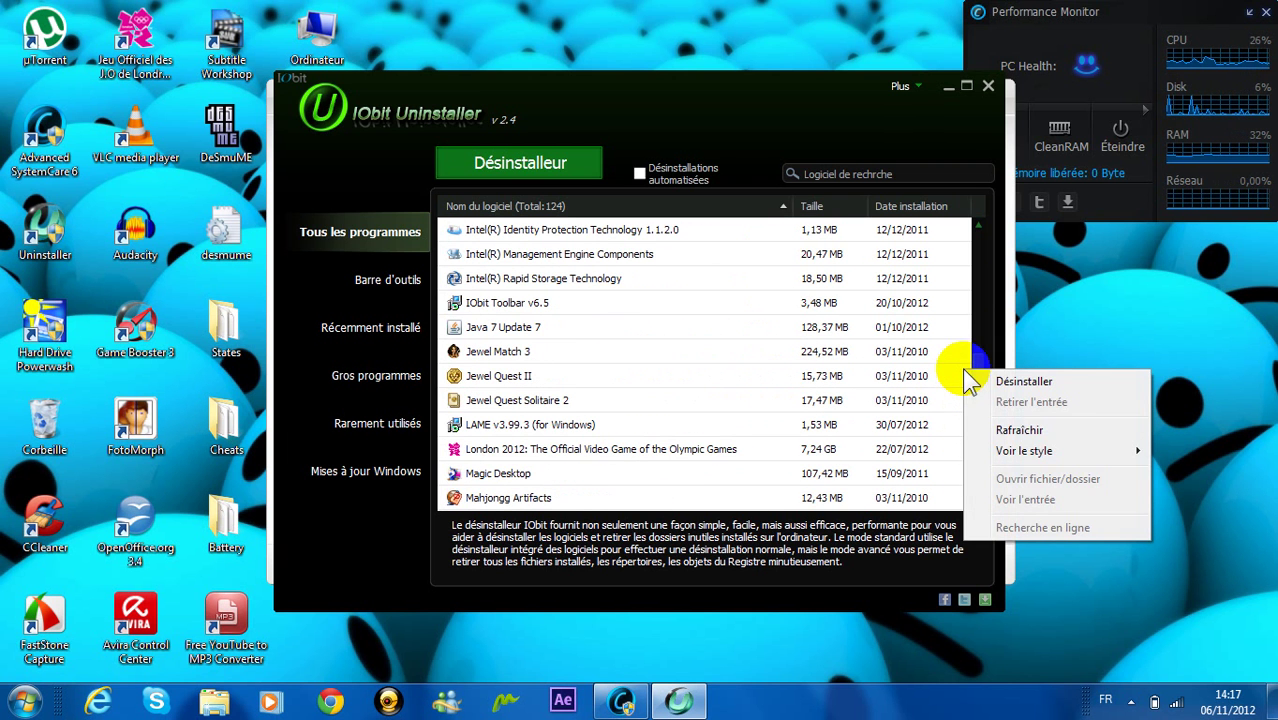
scroll(980, 343, up, 4)
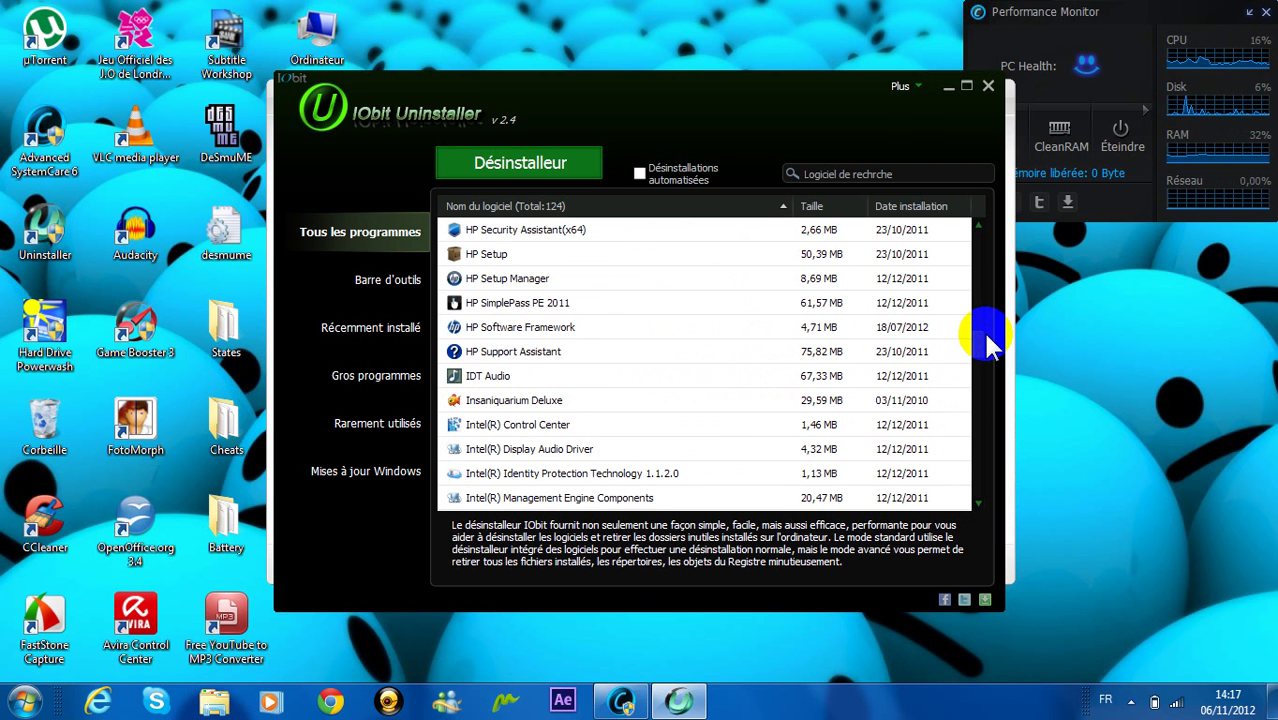
drag(985, 336, 988, 277)
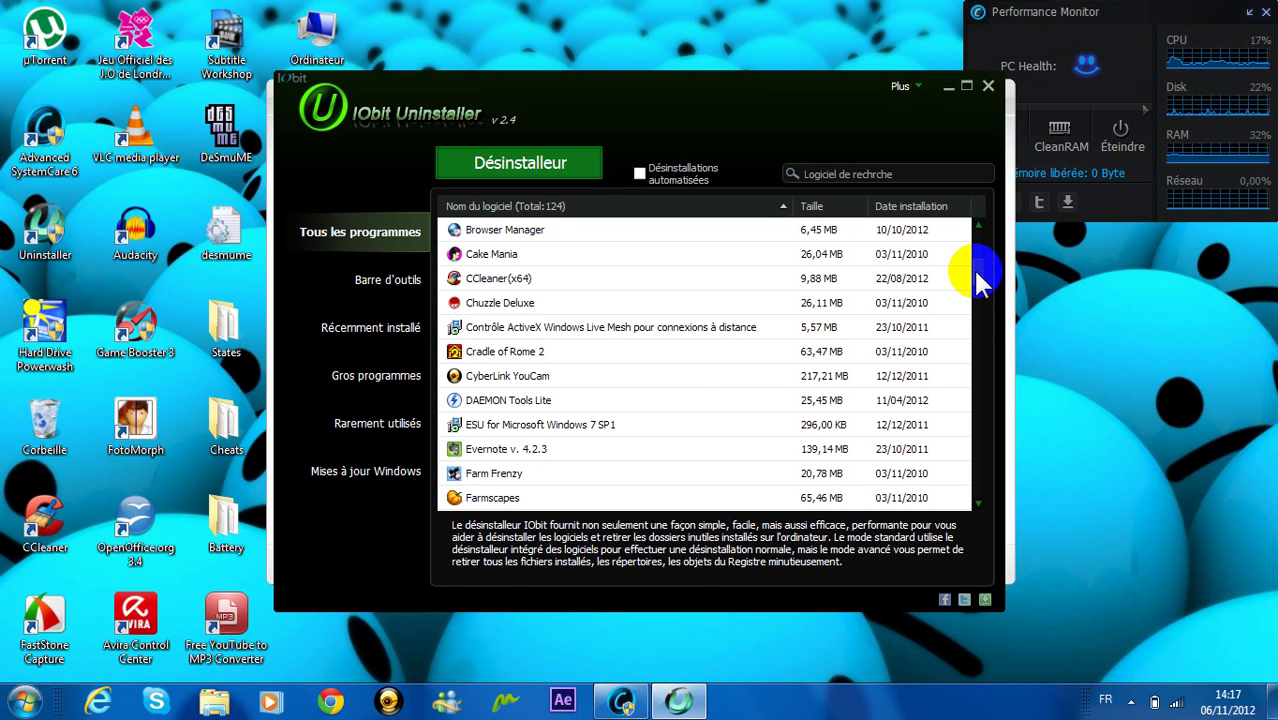
drag(979, 284, 1015, 507)
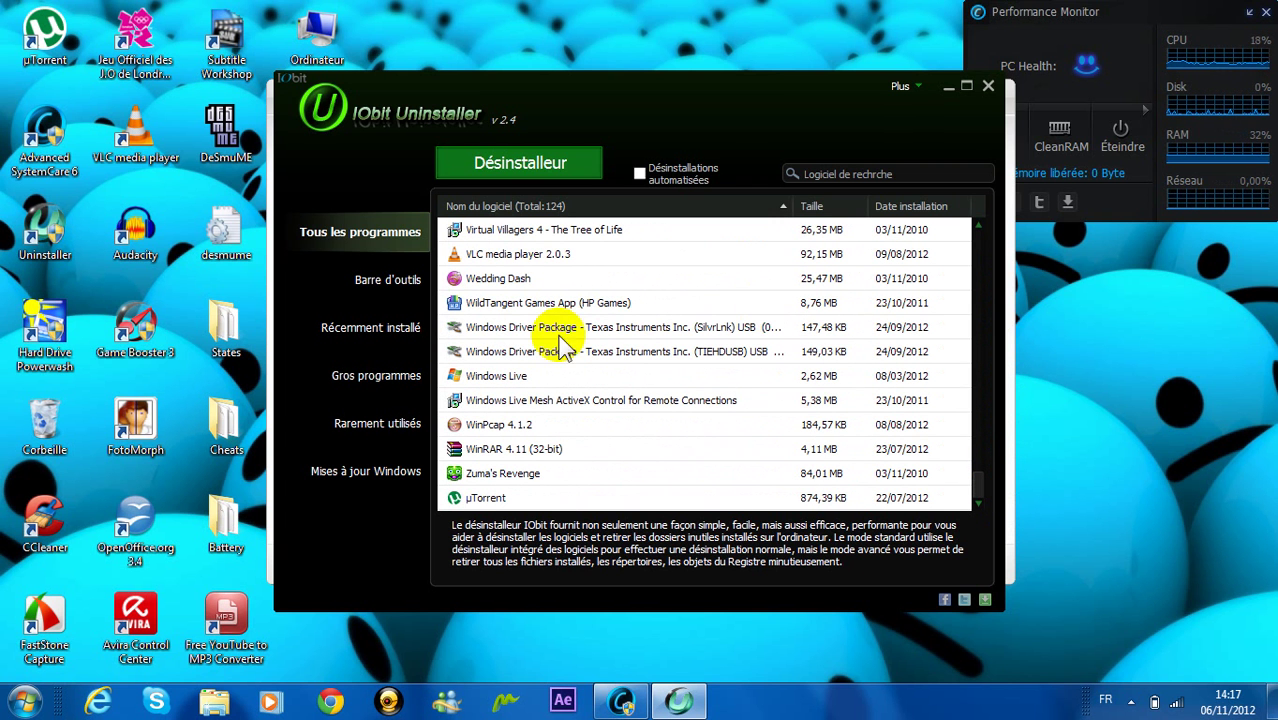
click(991, 88)
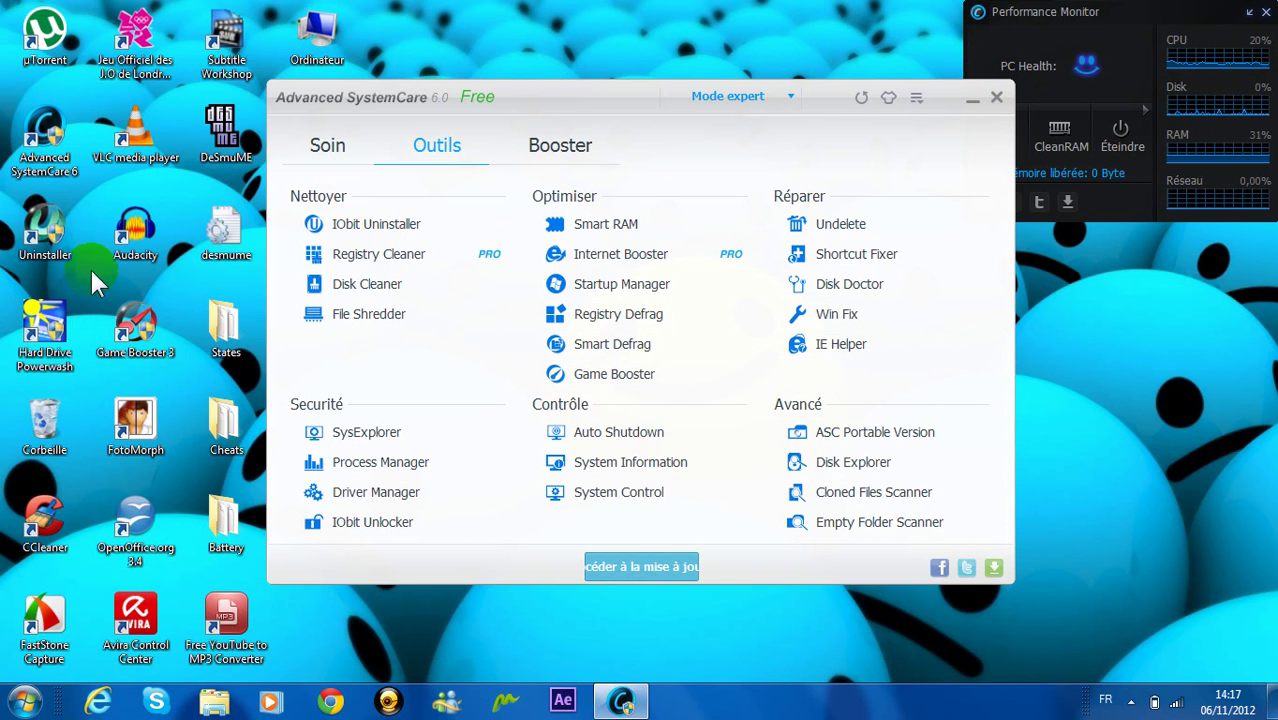
Step: Delete the Uninstaller shortcut from the desktop and shift the Advanced SystemCare window slightly up and to the left
click(59, 232)
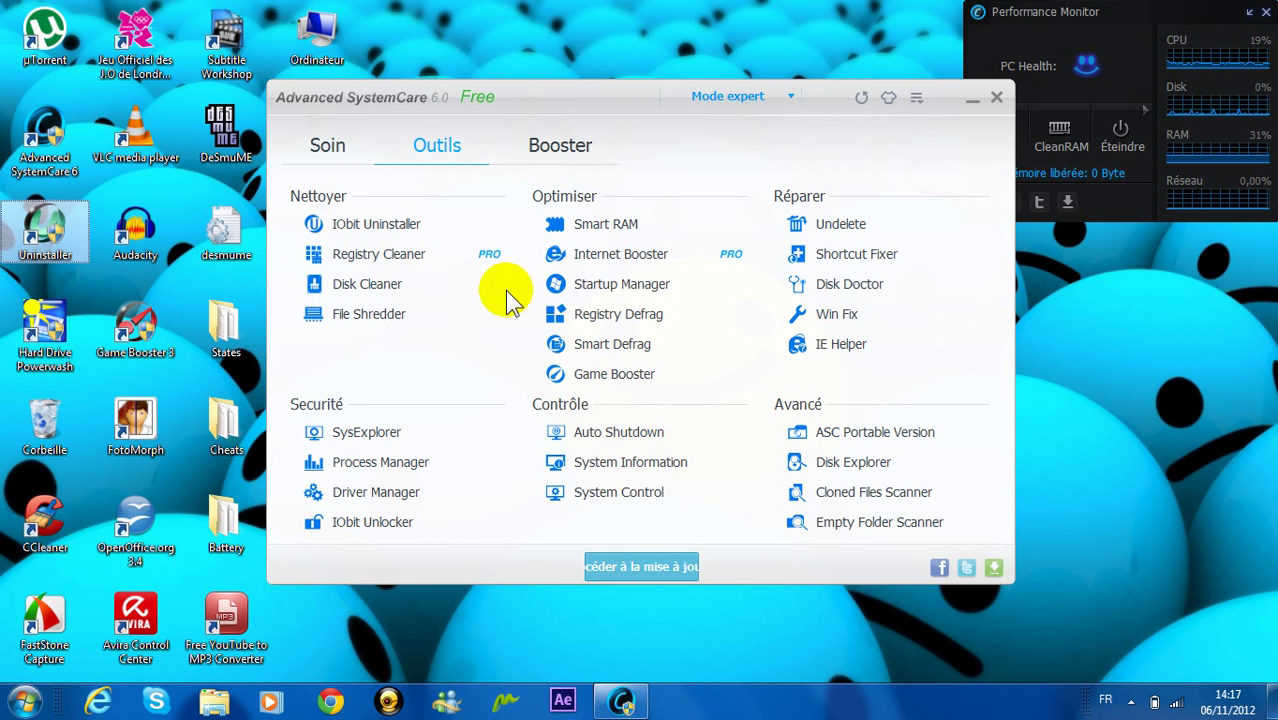
key(Delete)
key(Return)
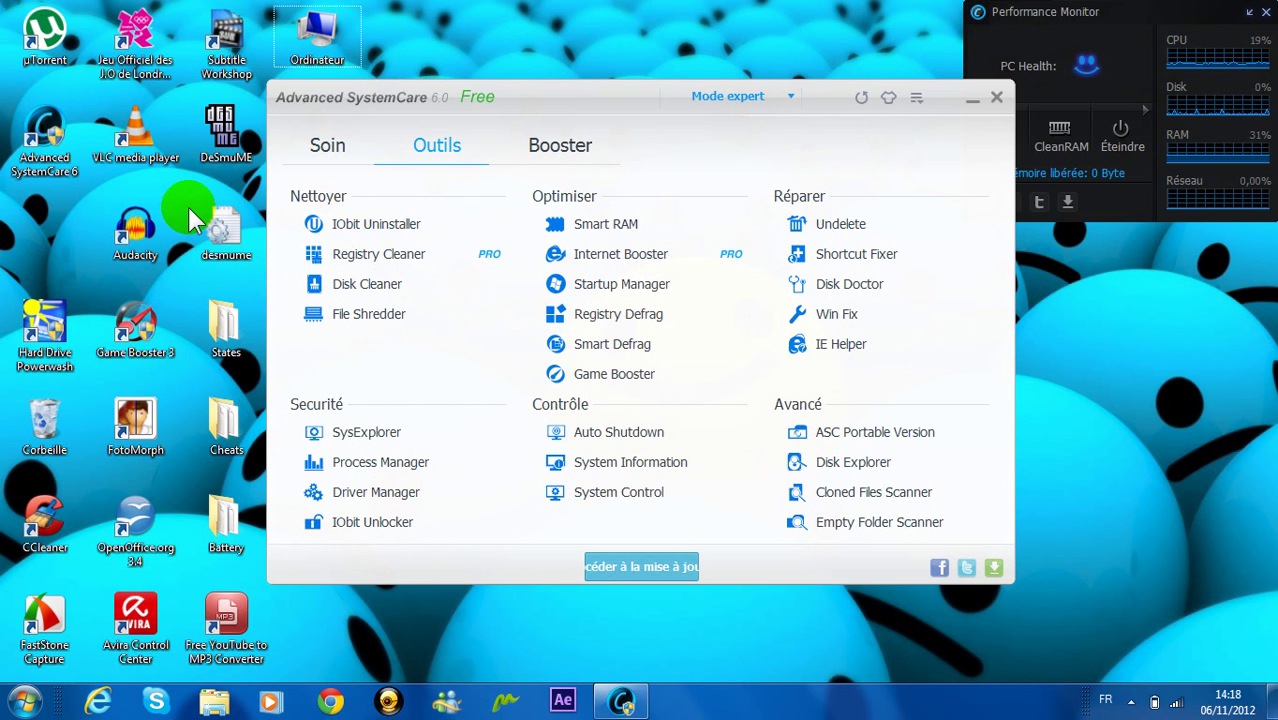
drag(616, 92, 586, 74)
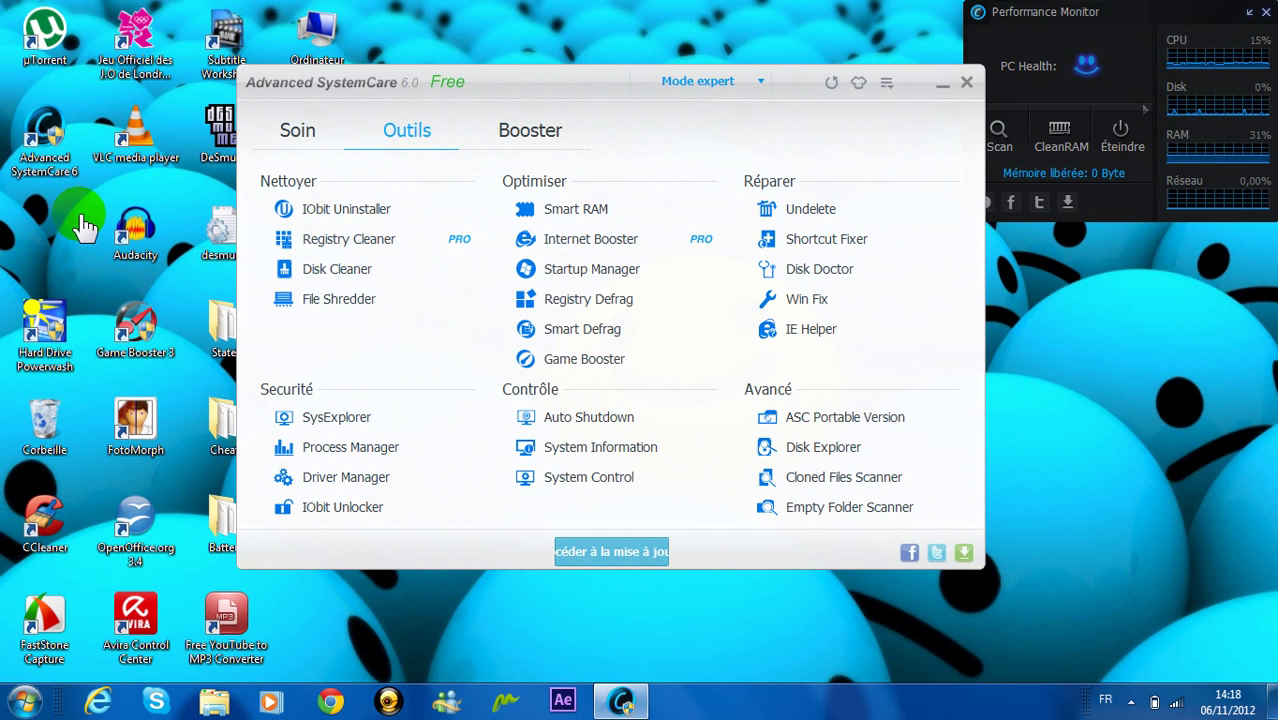
Step: Reopen IObit Uninstaller, place it over the main window, view its additional options under Plus, and close it
click(340, 211)
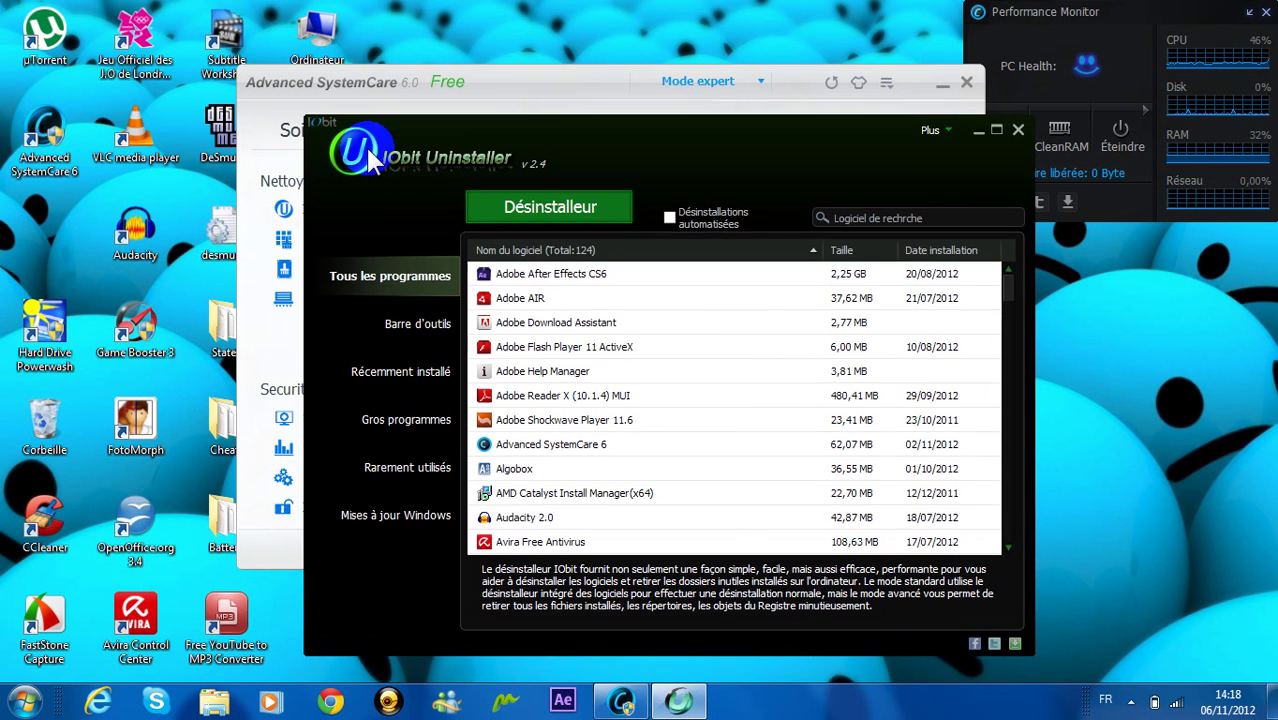
drag(368, 150, 338, 163)
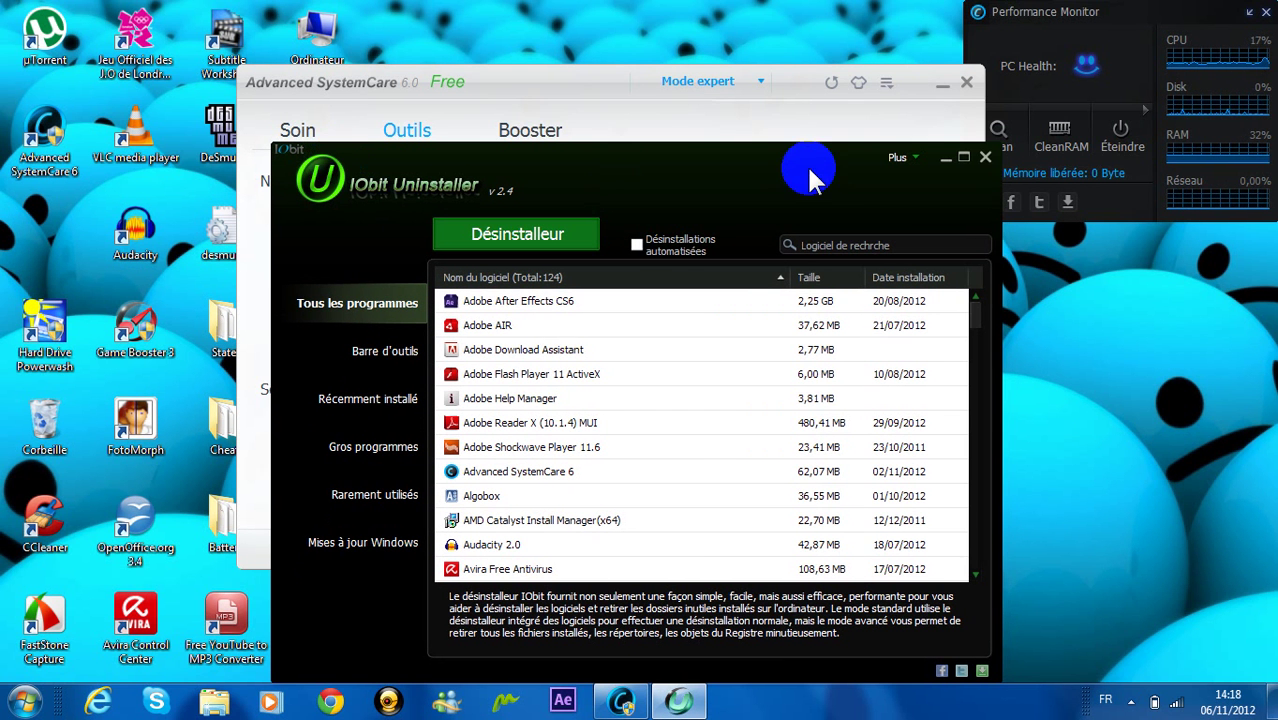
drag(806, 164, 814, 118)
click(914, 112)
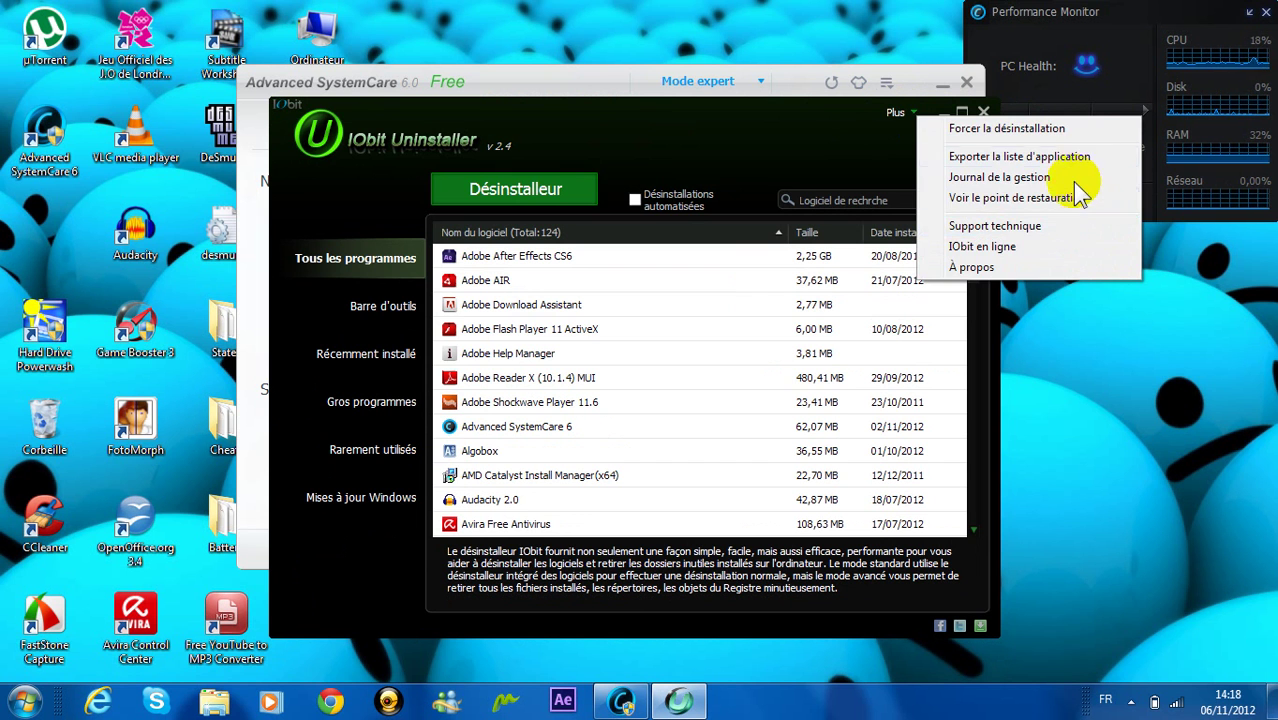
click(651, 110)
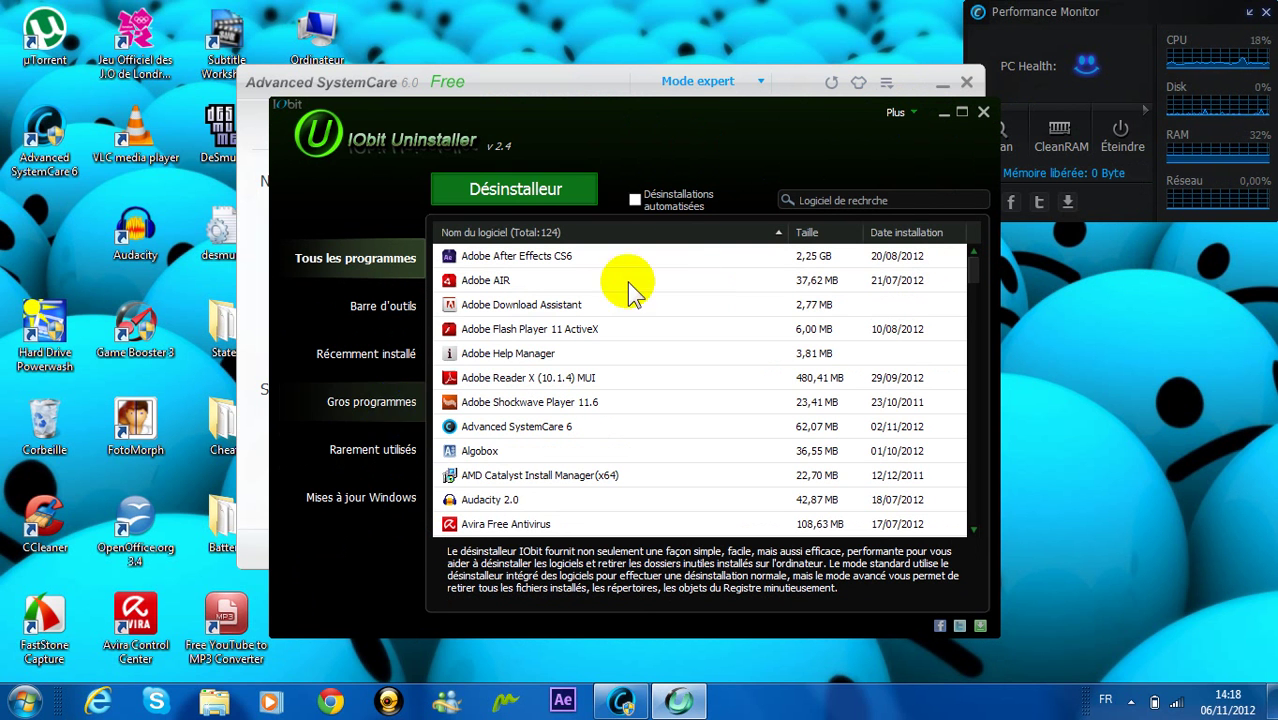
click(983, 112)
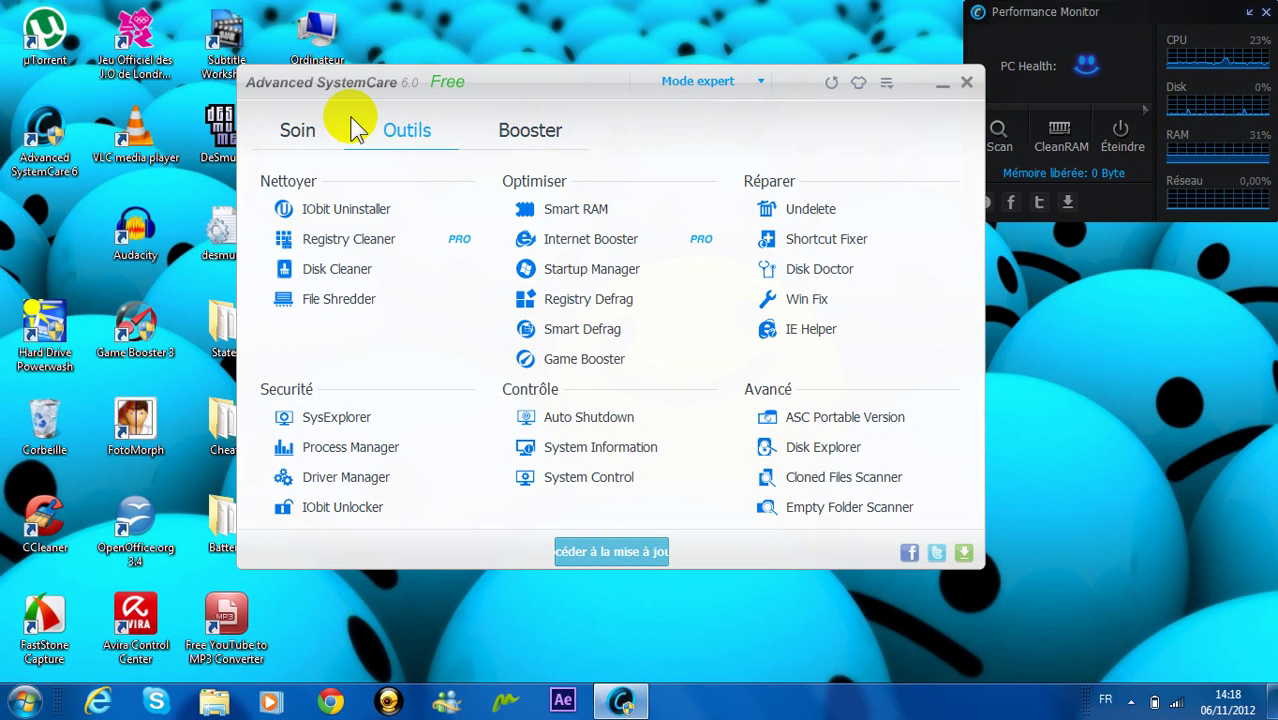
Step: Return to the Soin page, view the language setting under Interface utilisateur, and close the settings
click(316, 133)
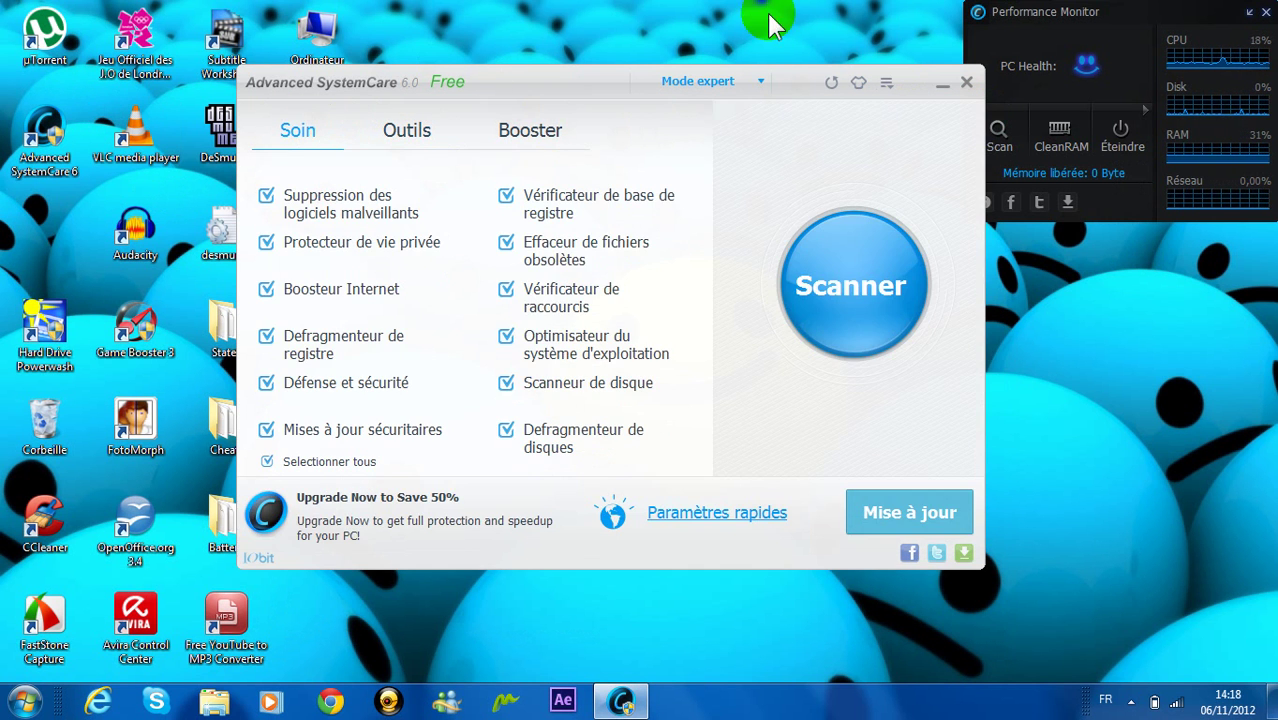
click(858, 82)
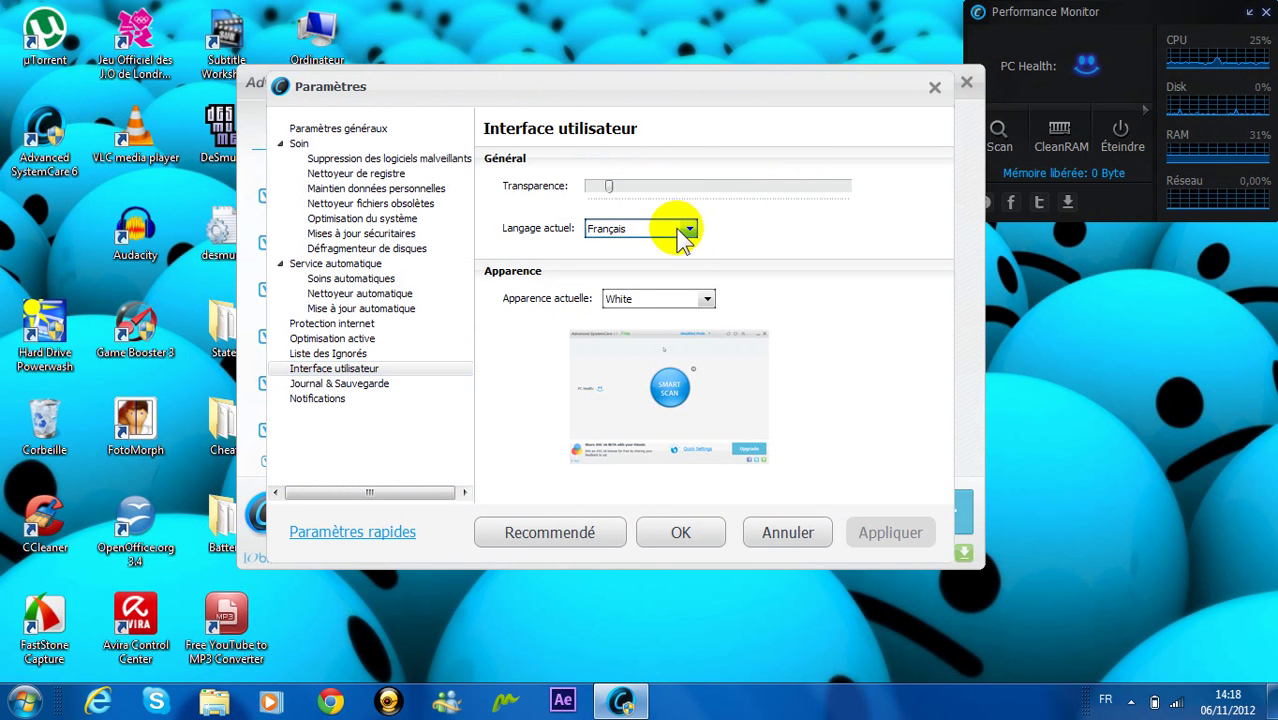
double_click(678, 228)
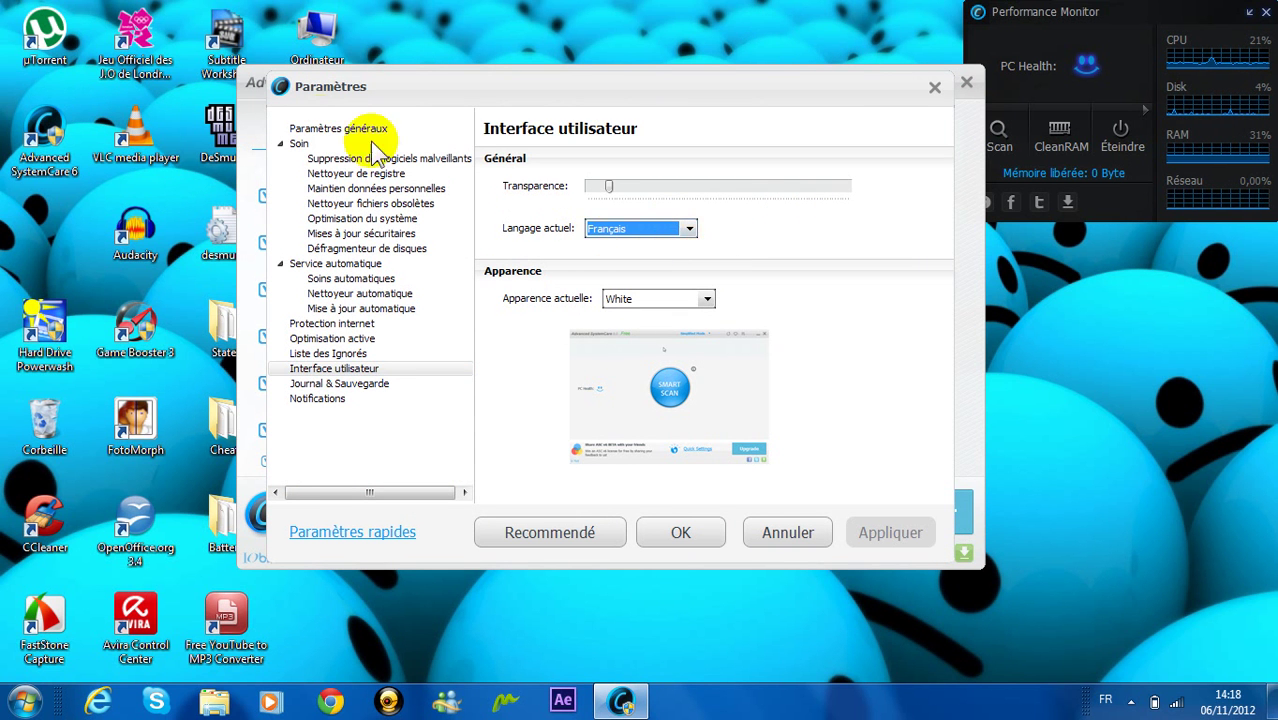
click(935, 90)
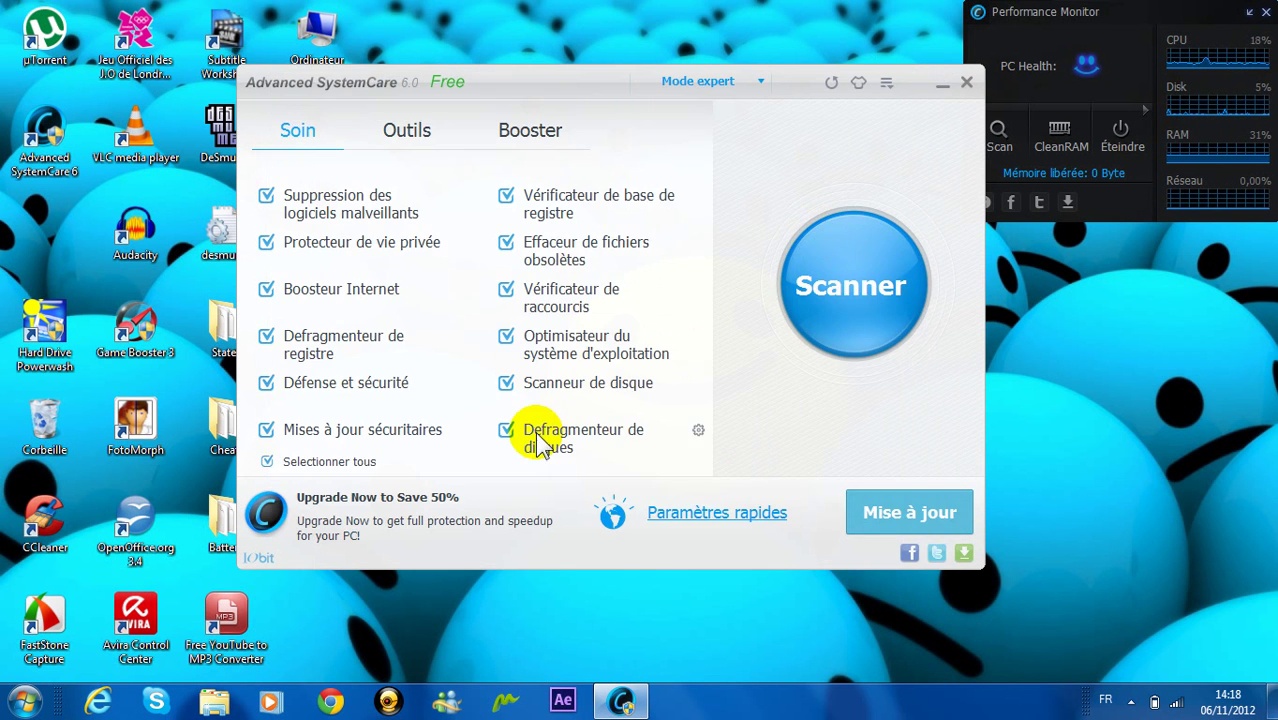
Step: View the Booster page, return to Soin, and briefly check the Interface utilisateur settings again
click(479, 148)
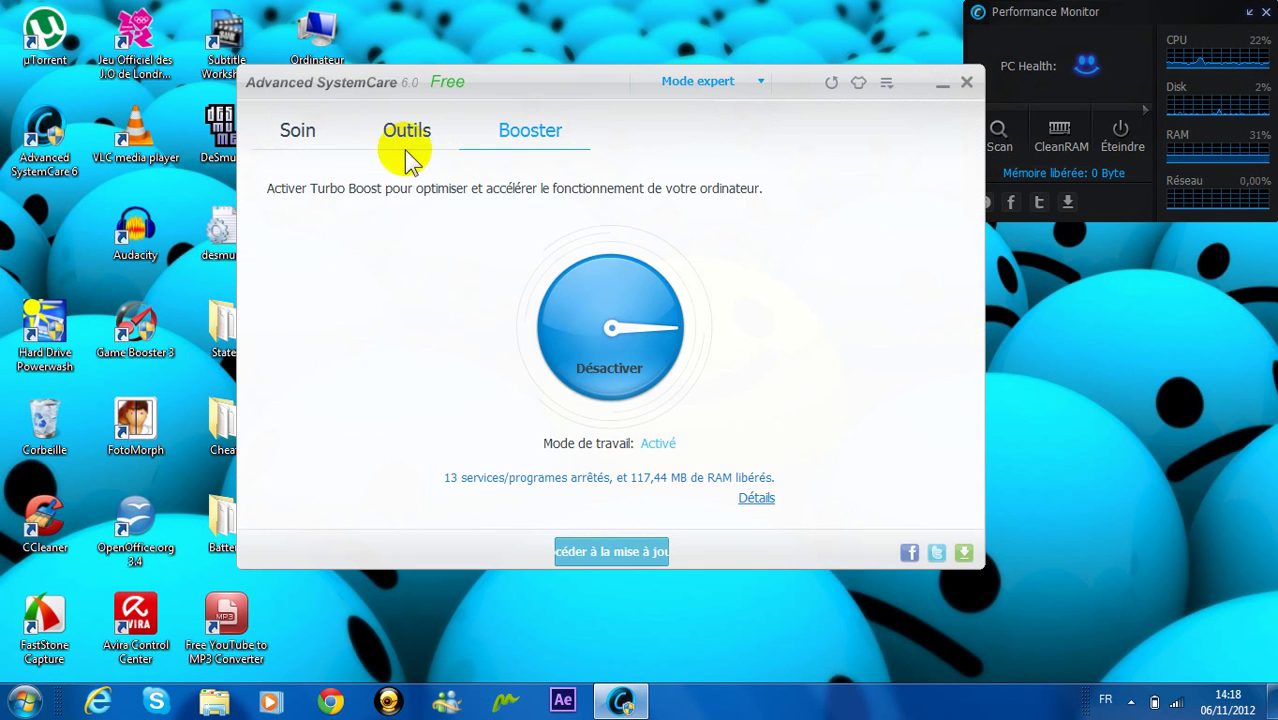
click(303, 131)
click(858, 85)
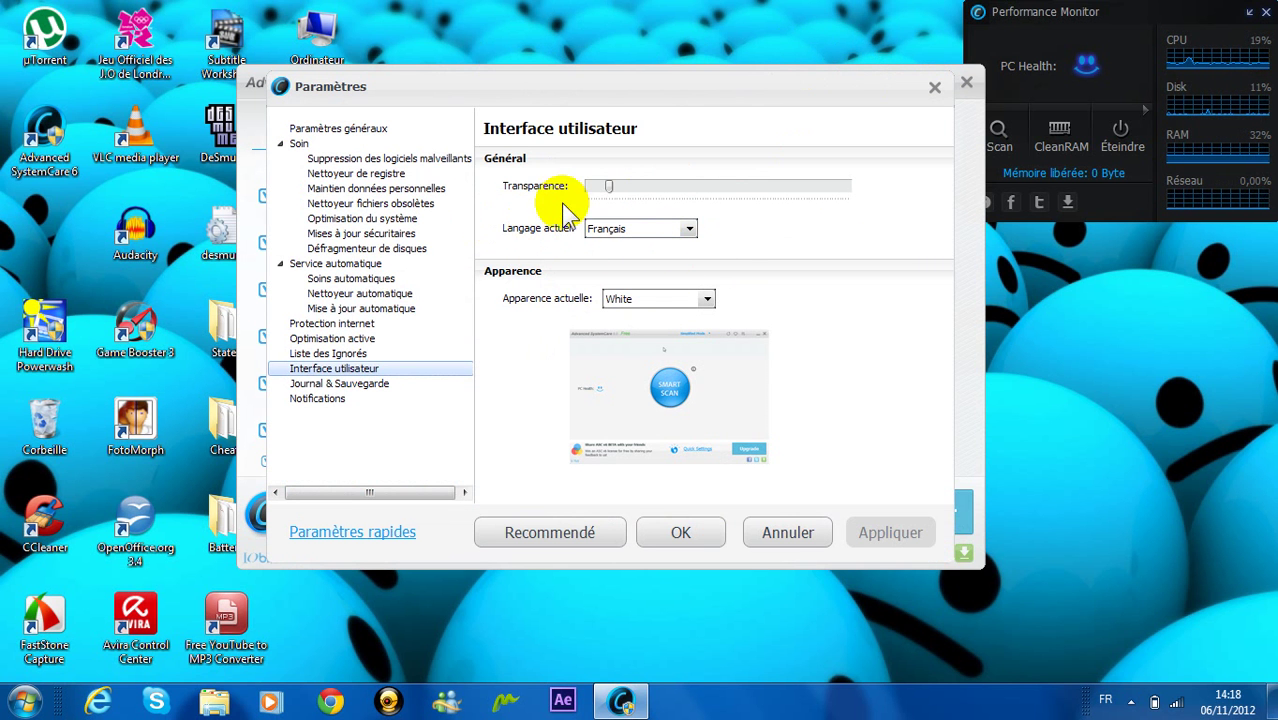
click(935, 88)
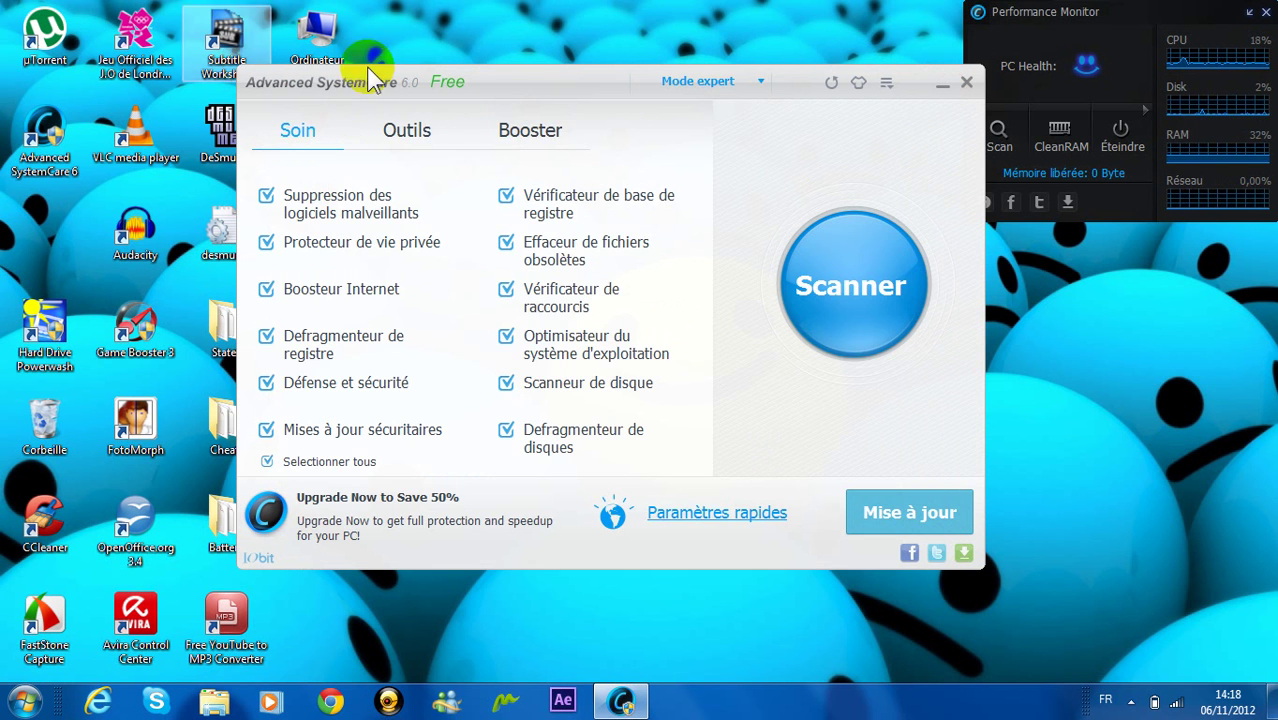
Step: Open Shortcut Fixer from the Outils page, view its disk and folder scan choices, and close it without scanning
click(410, 138)
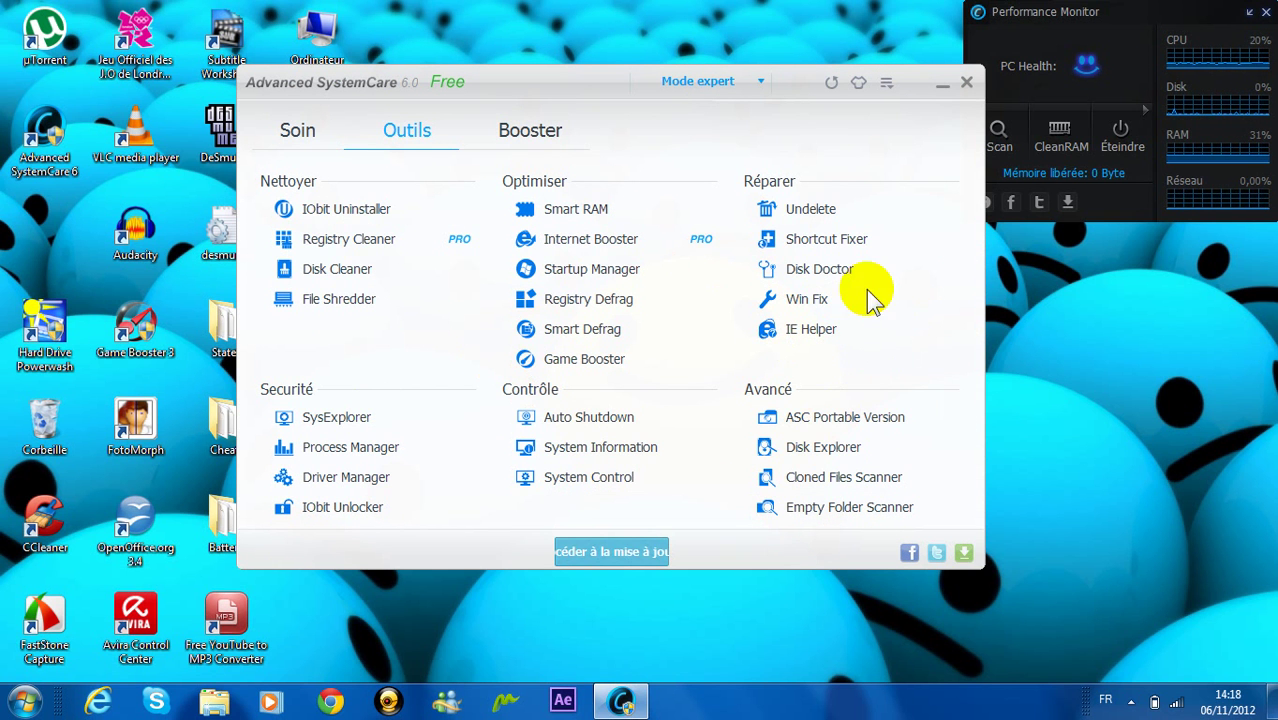
click(833, 248)
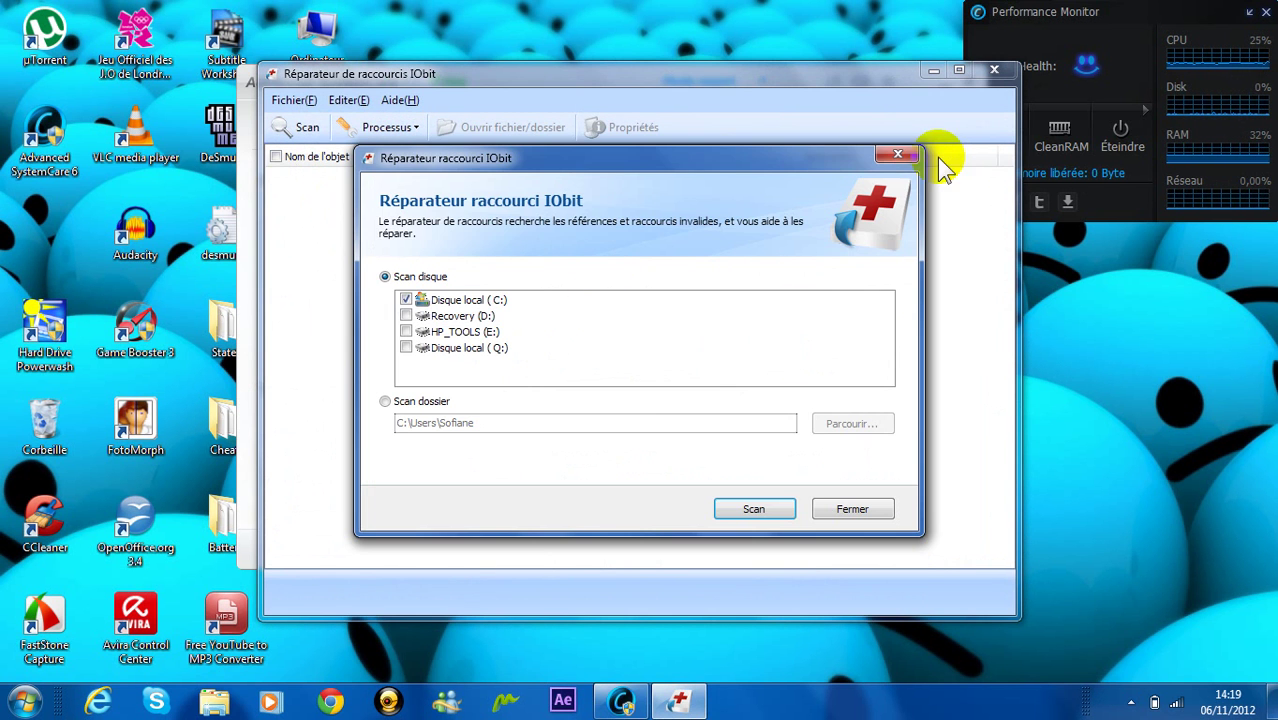
click(897, 158)
click(995, 71)
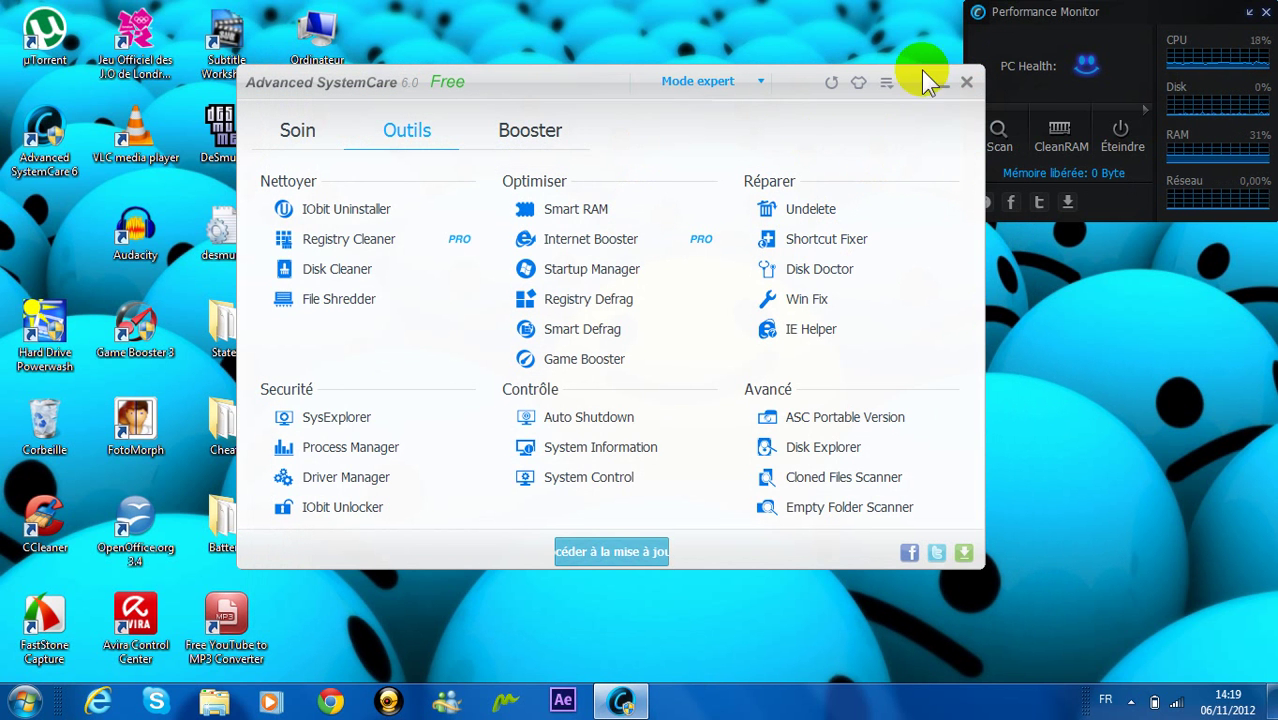
click(880, 84)
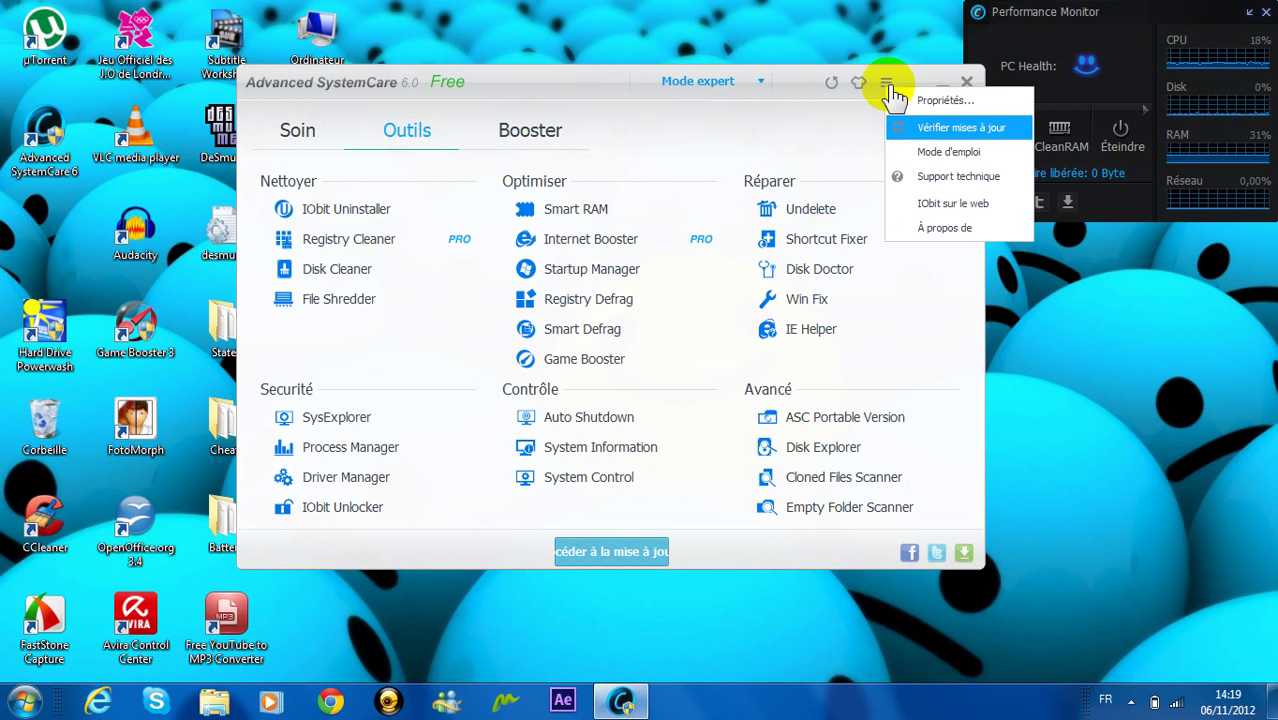
click(856, 85)
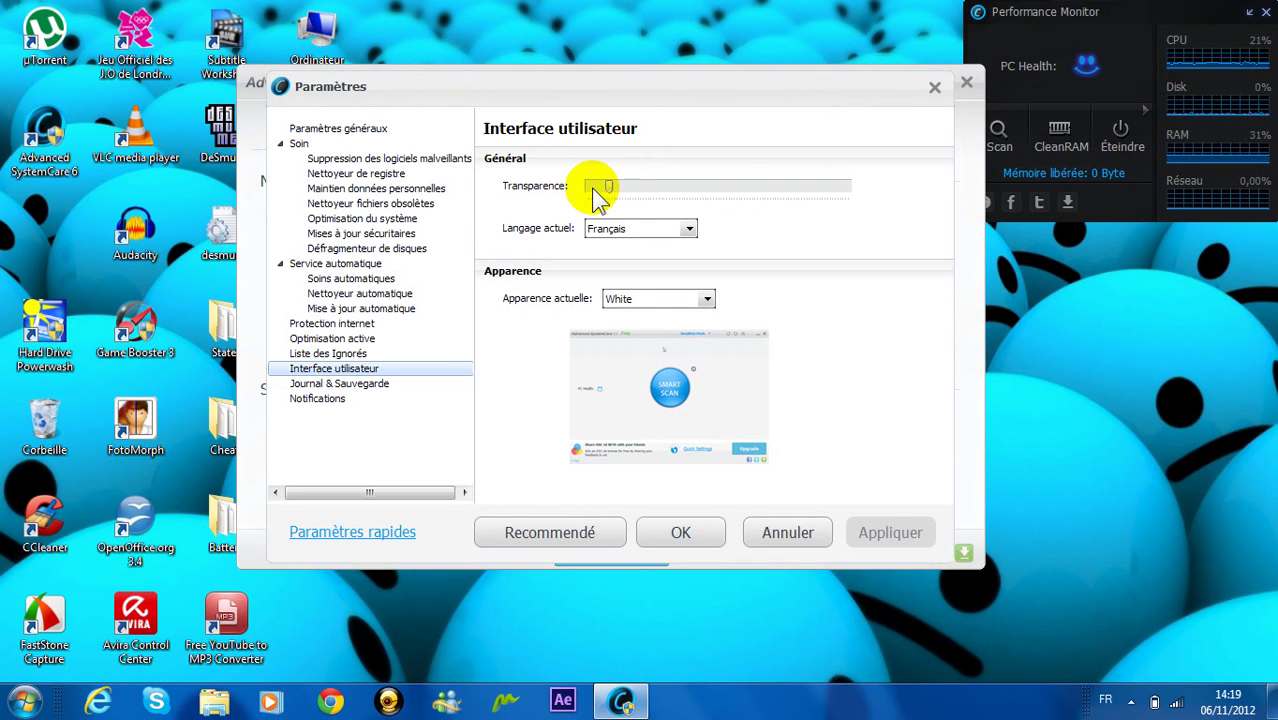
mouse_move(610, 184)
mouse_down()
mouse_move(856, 194)
mouse_move(620, 200)
mouse_move(634, 211)
mouse_move(624, 196)
mouse_up()
click(705, 302)
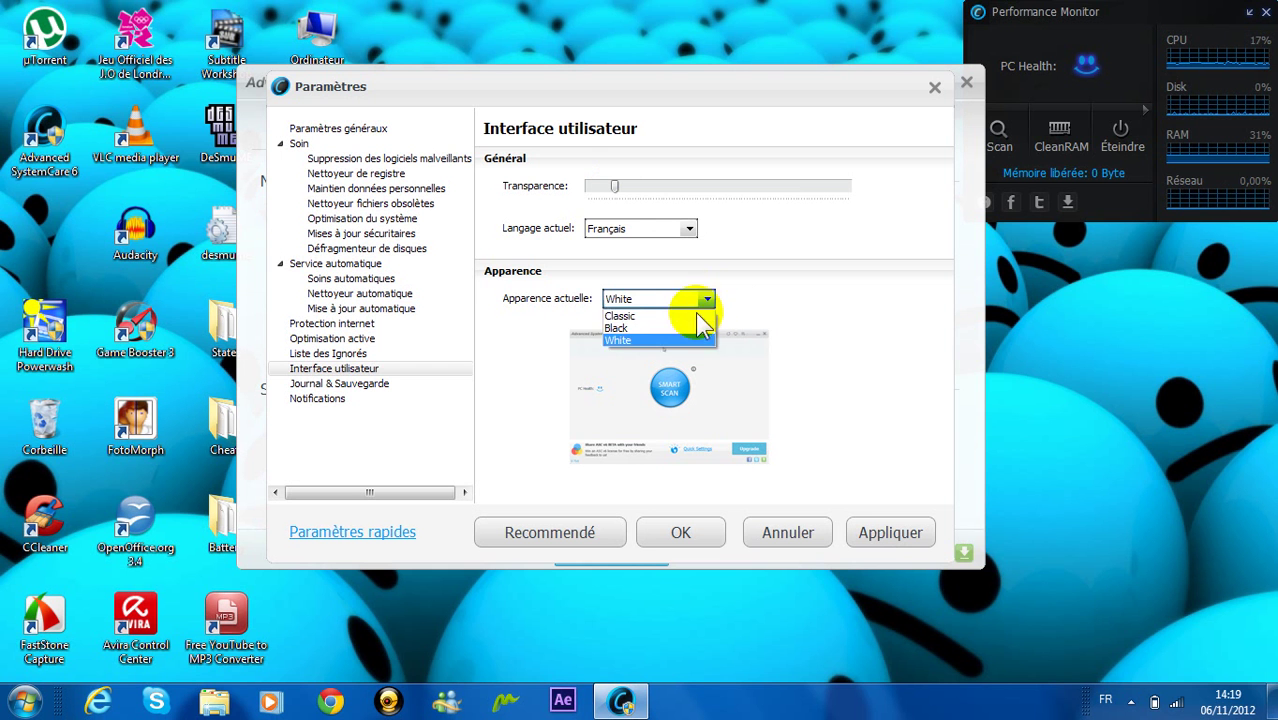
click(705, 333)
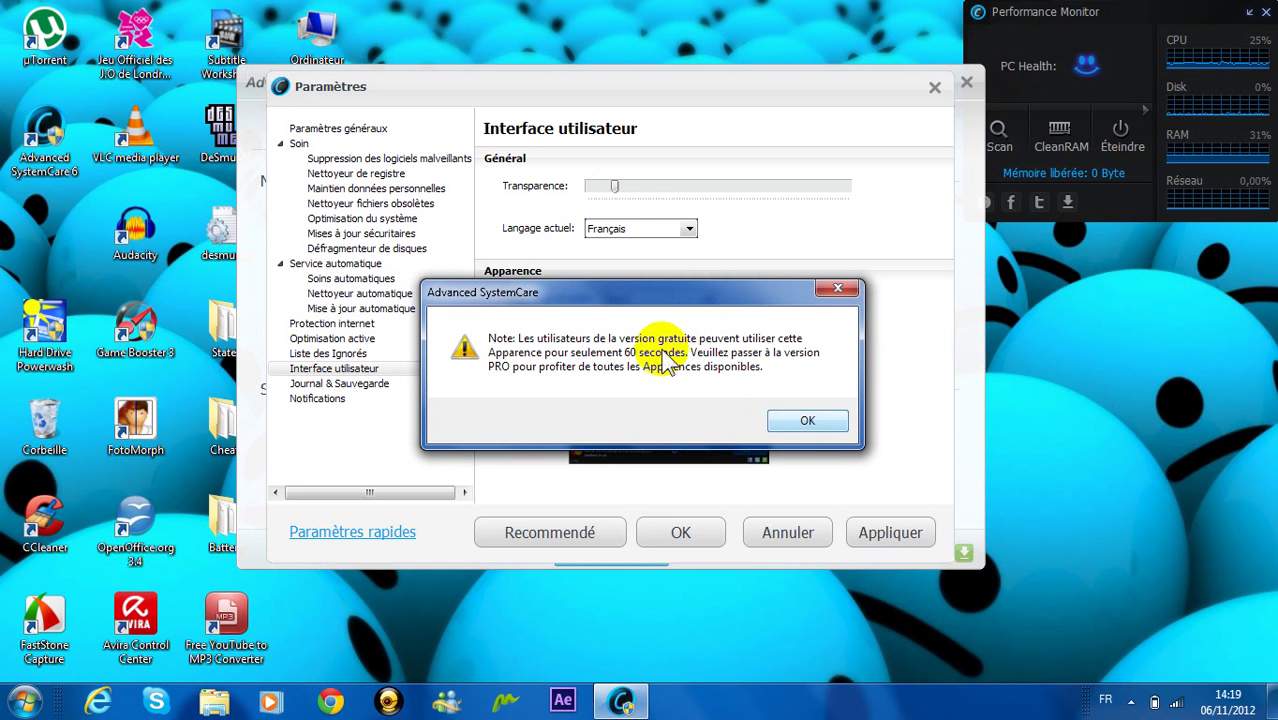
click(810, 421)
click(934, 87)
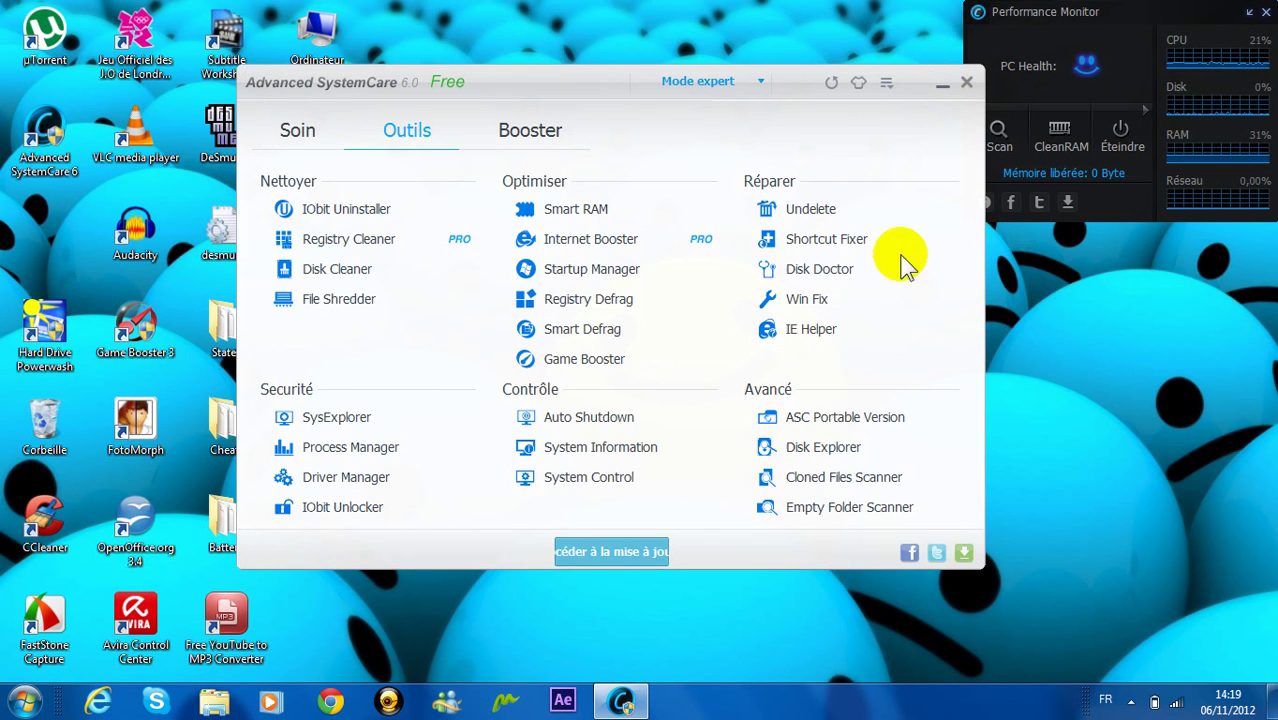
Step: Return to the Soin page, apply the Black appearance in the Interface utilisateur settings, and reposition the main window slightly
click(320, 128)
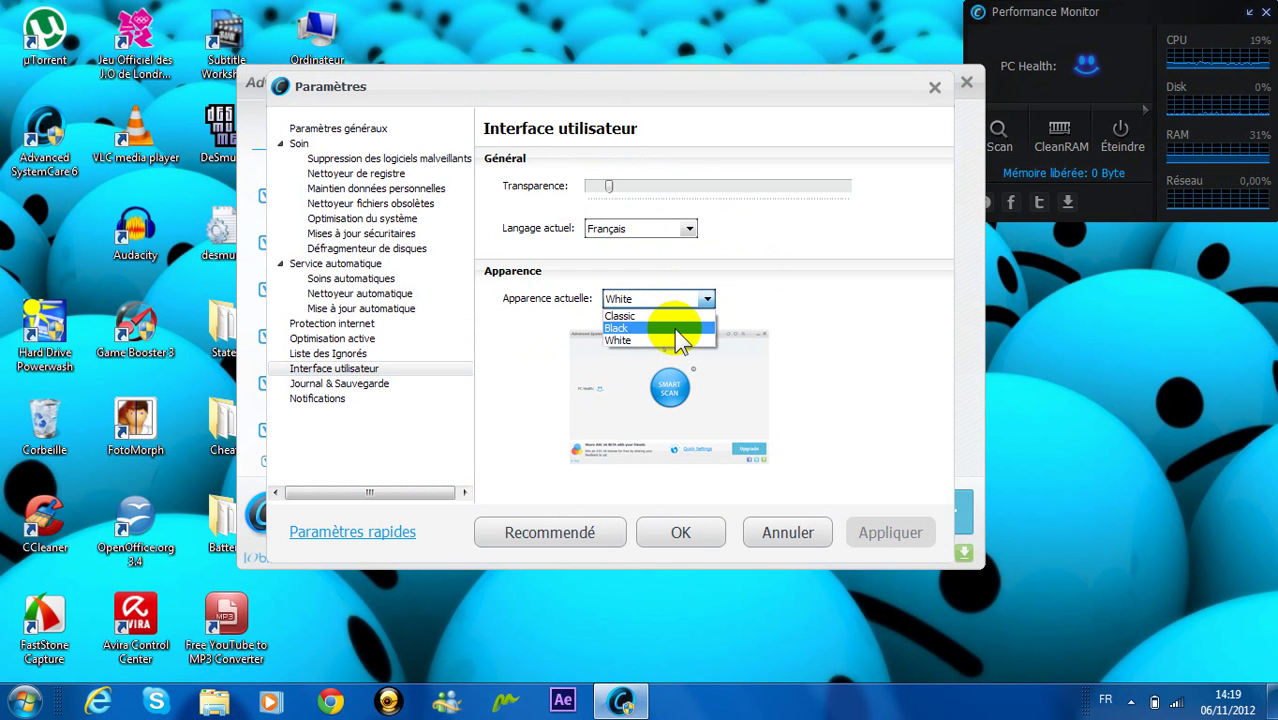
click(674, 329)
click(807, 420)
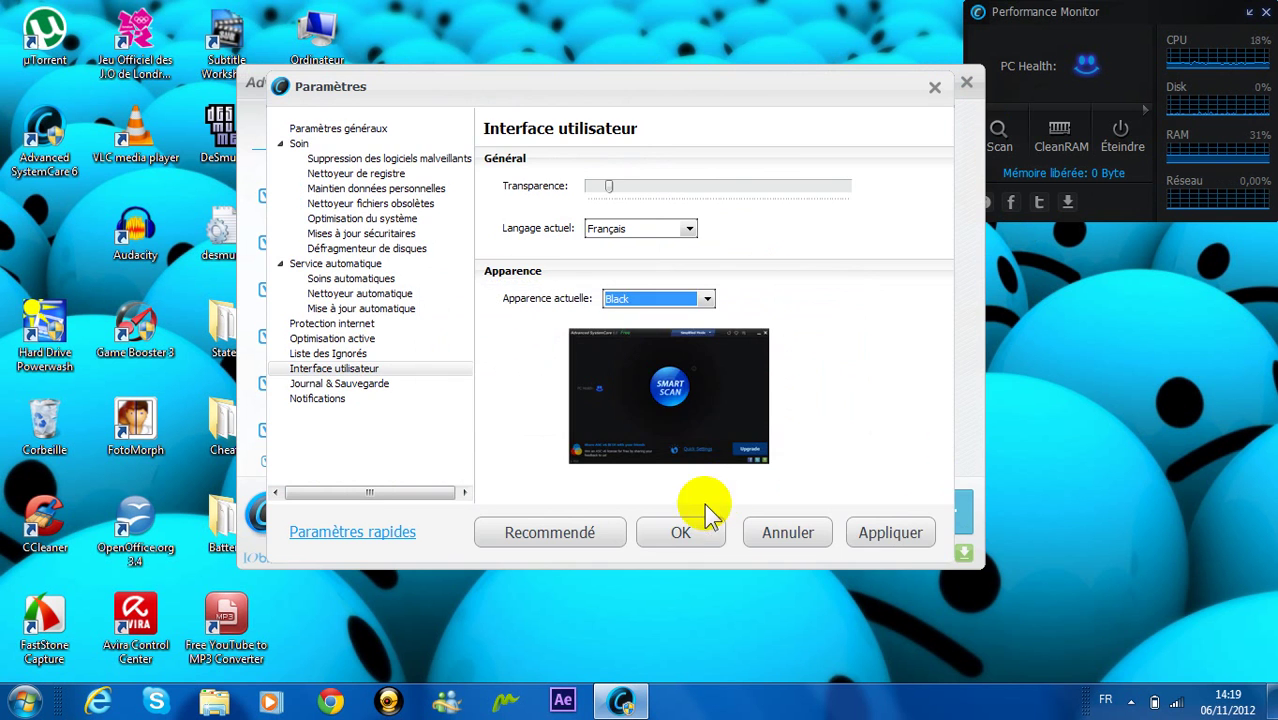
click(690, 532)
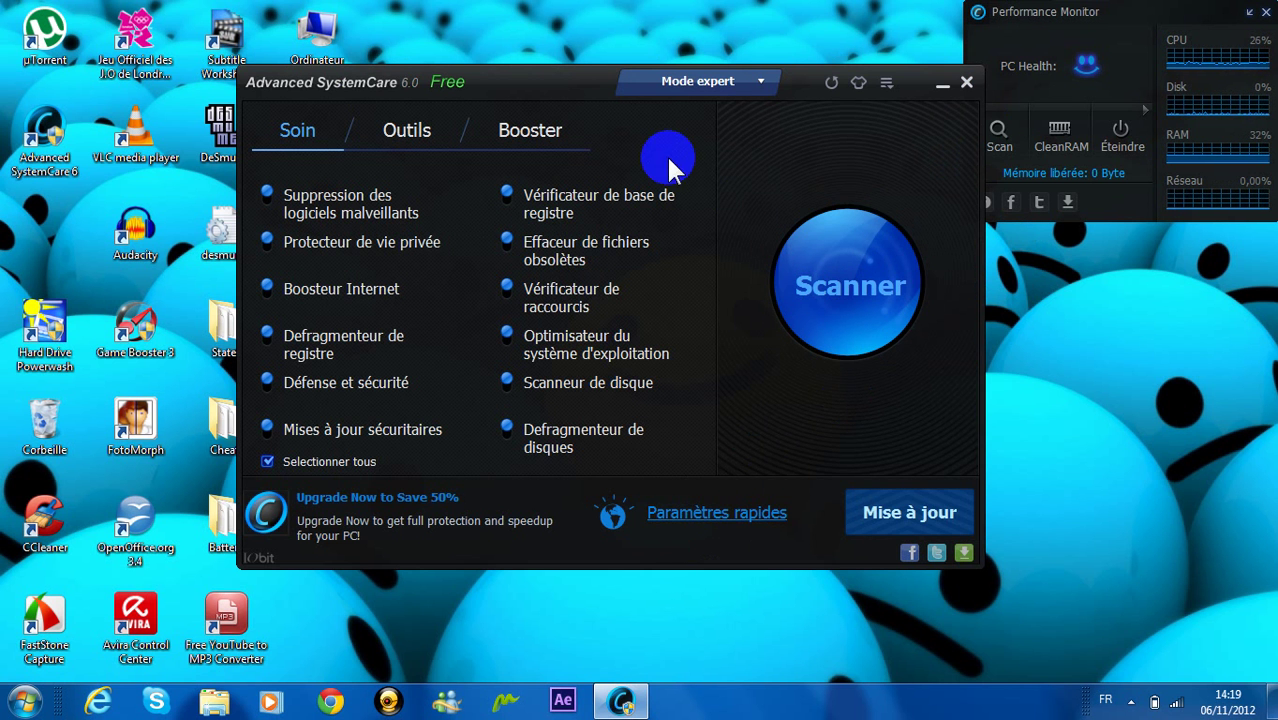
drag(570, 78, 542, 92)
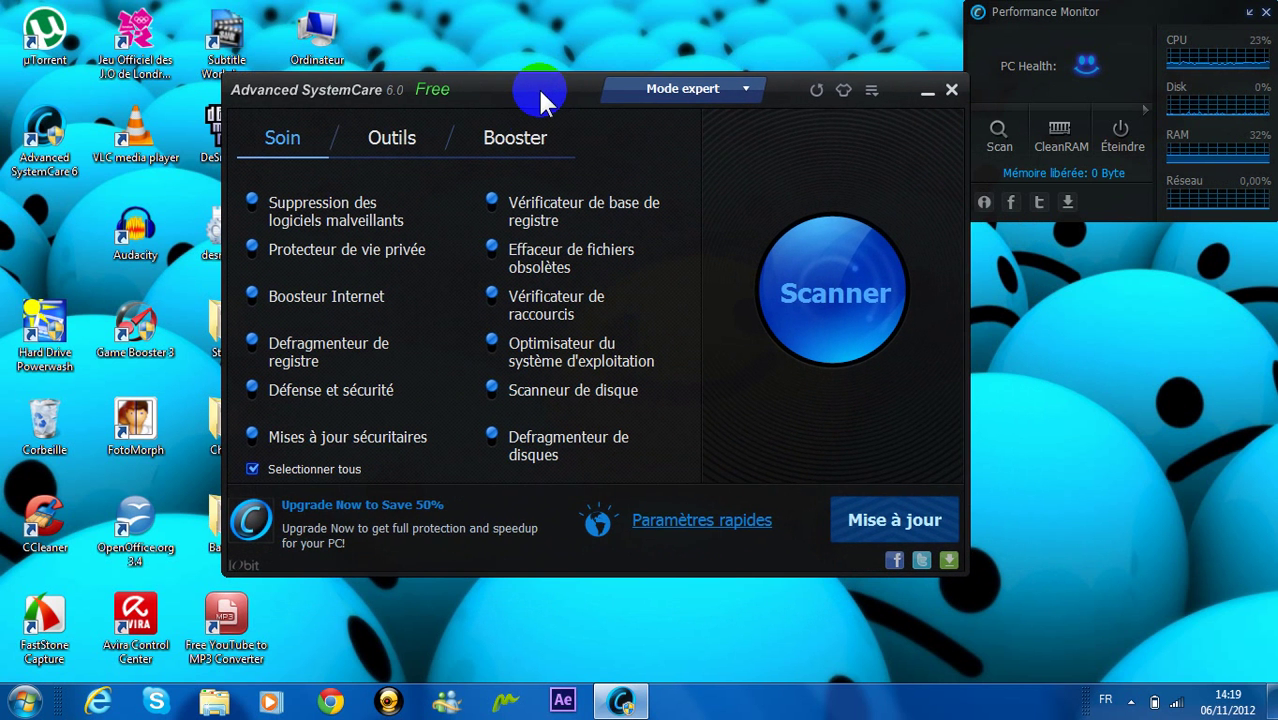
Step: Preview the White appearance in the Interface utilisateur settings, then select and apply the Classic appearance
click(846, 90)
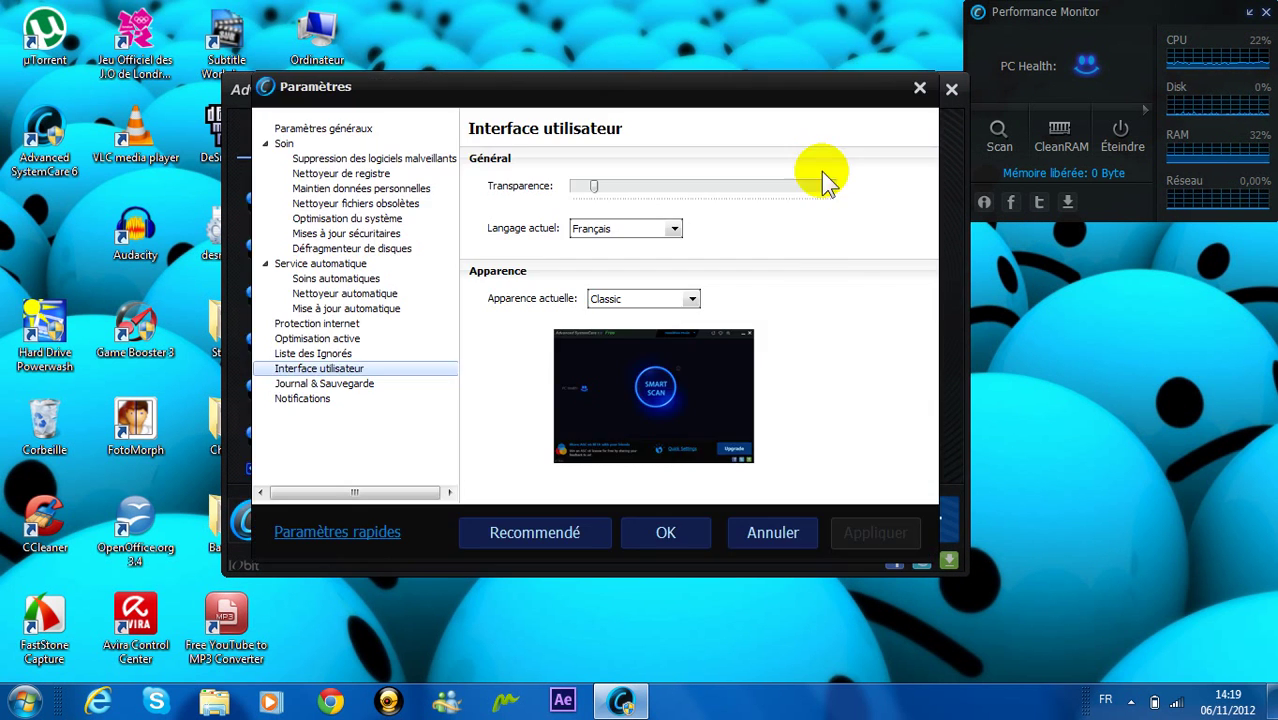
click(646, 298)
click(650, 329)
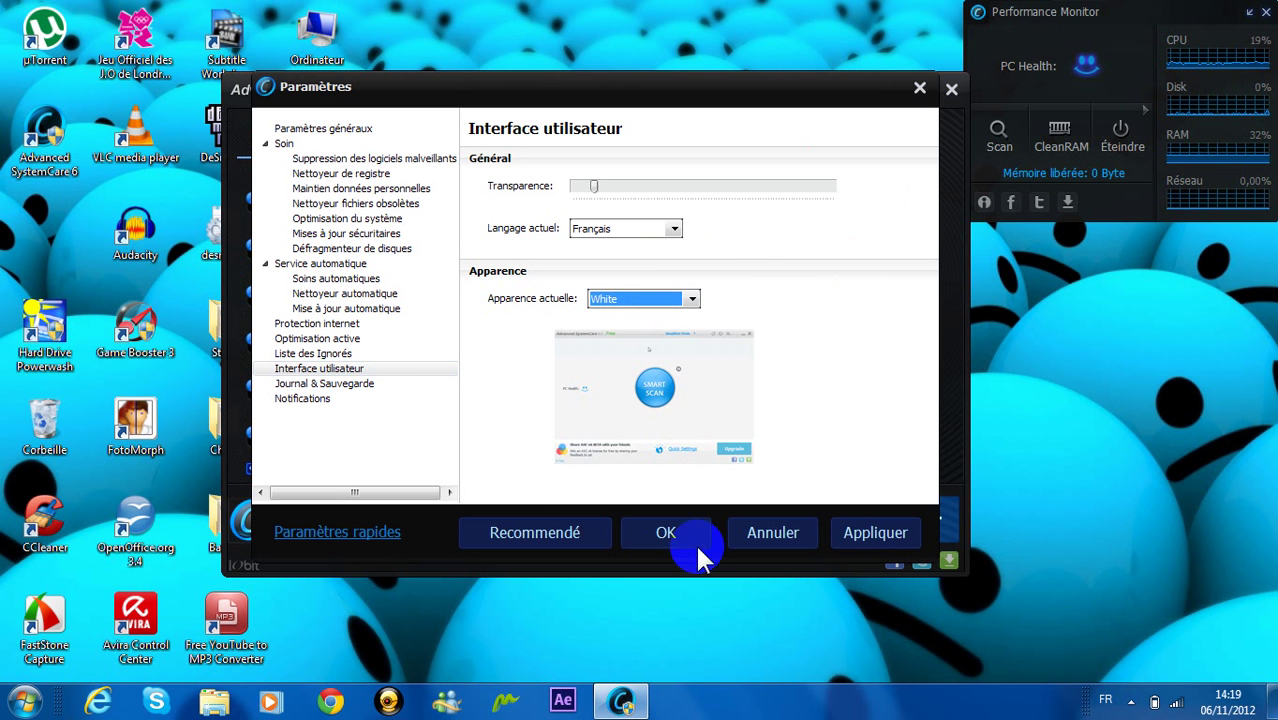
click(665, 298)
click(660, 317)
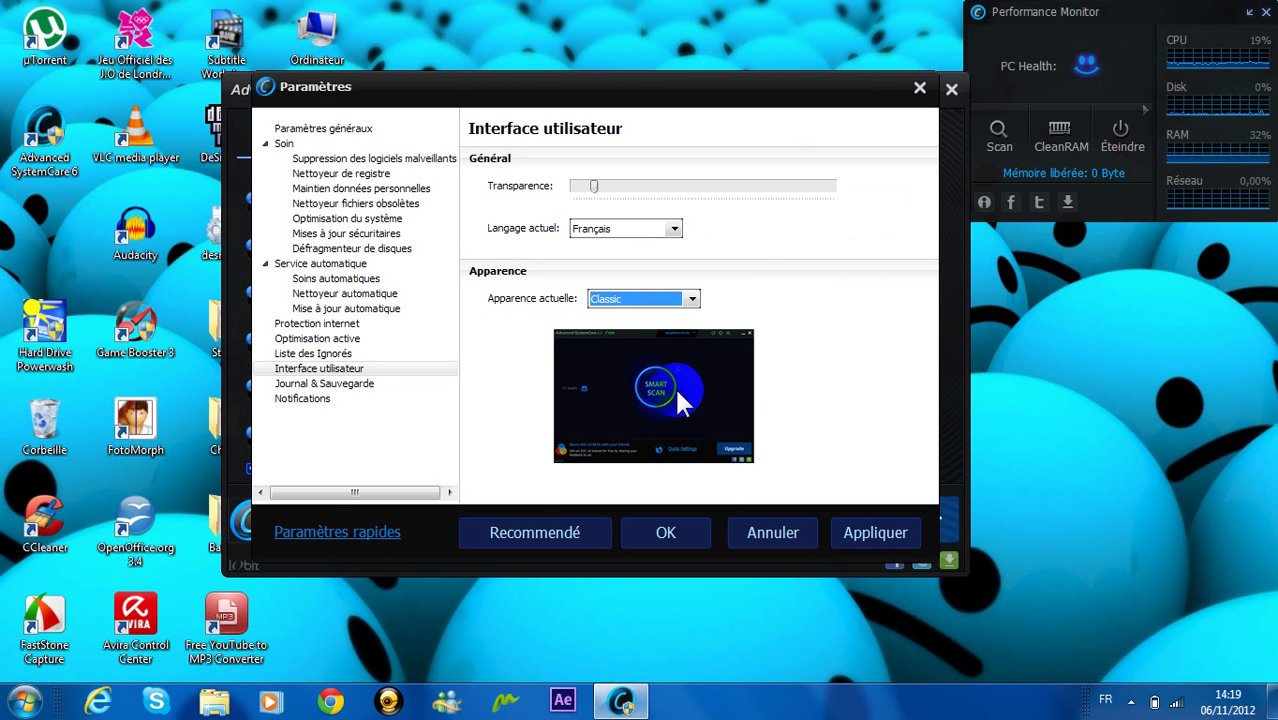
click(666, 532)
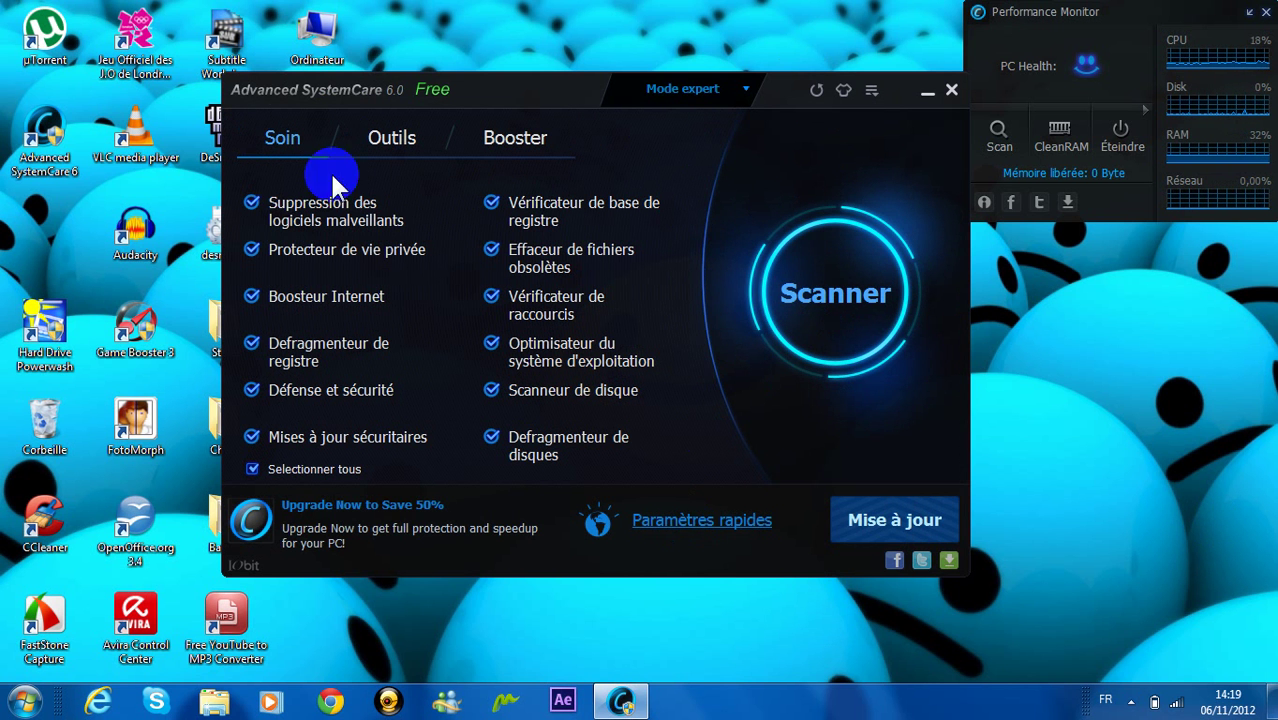
Step: View the Outils and Booster pages with the Classic appearance, ending on Outils
click(391, 138)
click(548, 139)
click(515, 139)
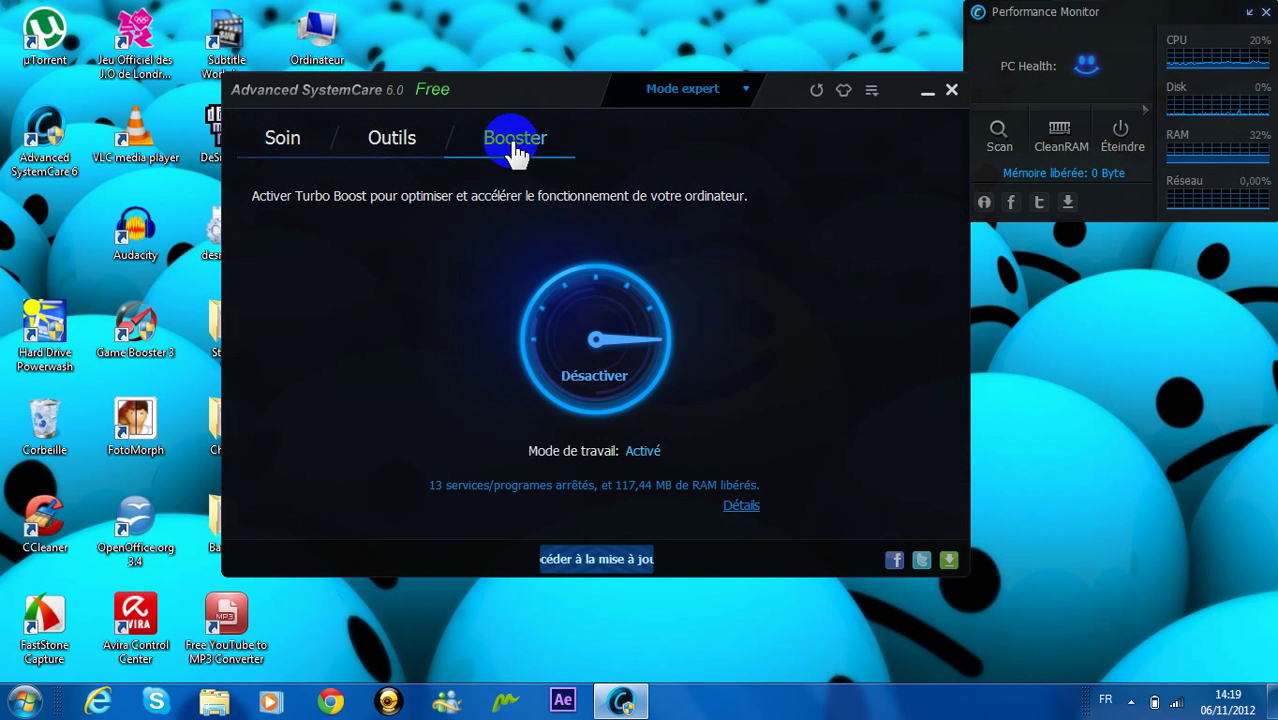
click(443, 145)
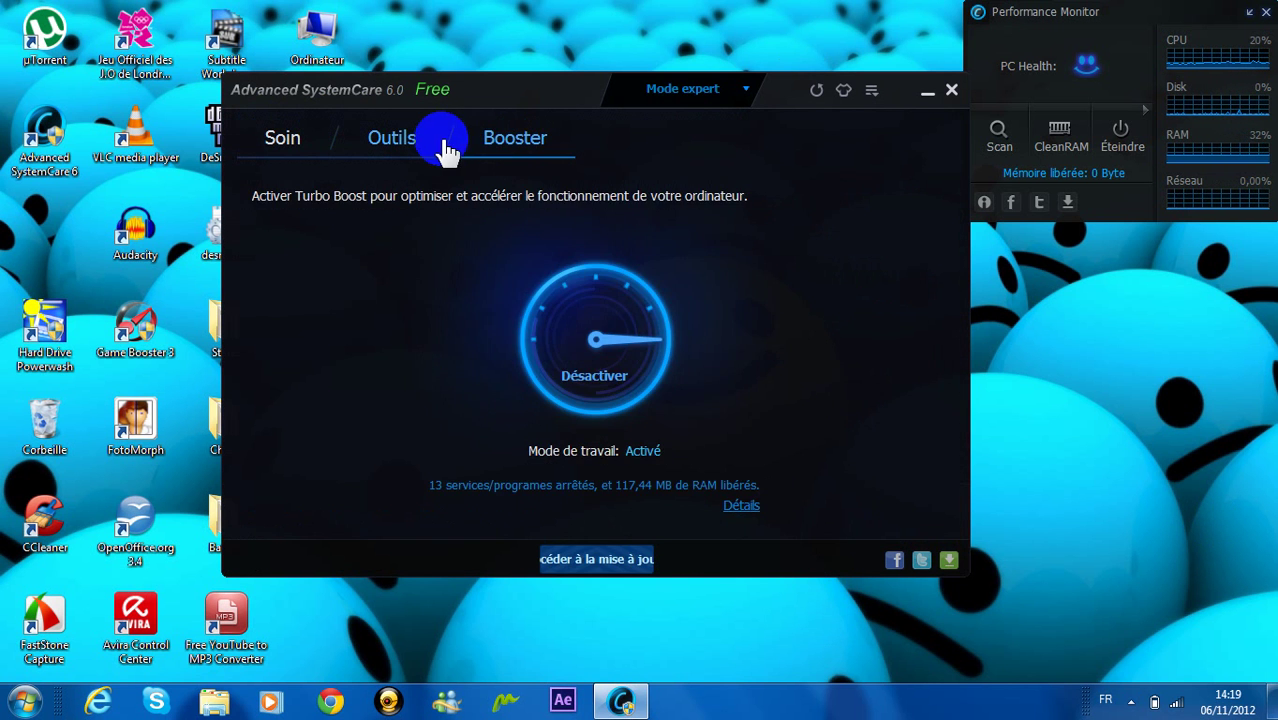
Step: Set the interface appearance to White in the Interface utilisateur settings and apply it
click(843, 93)
click(689, 300)
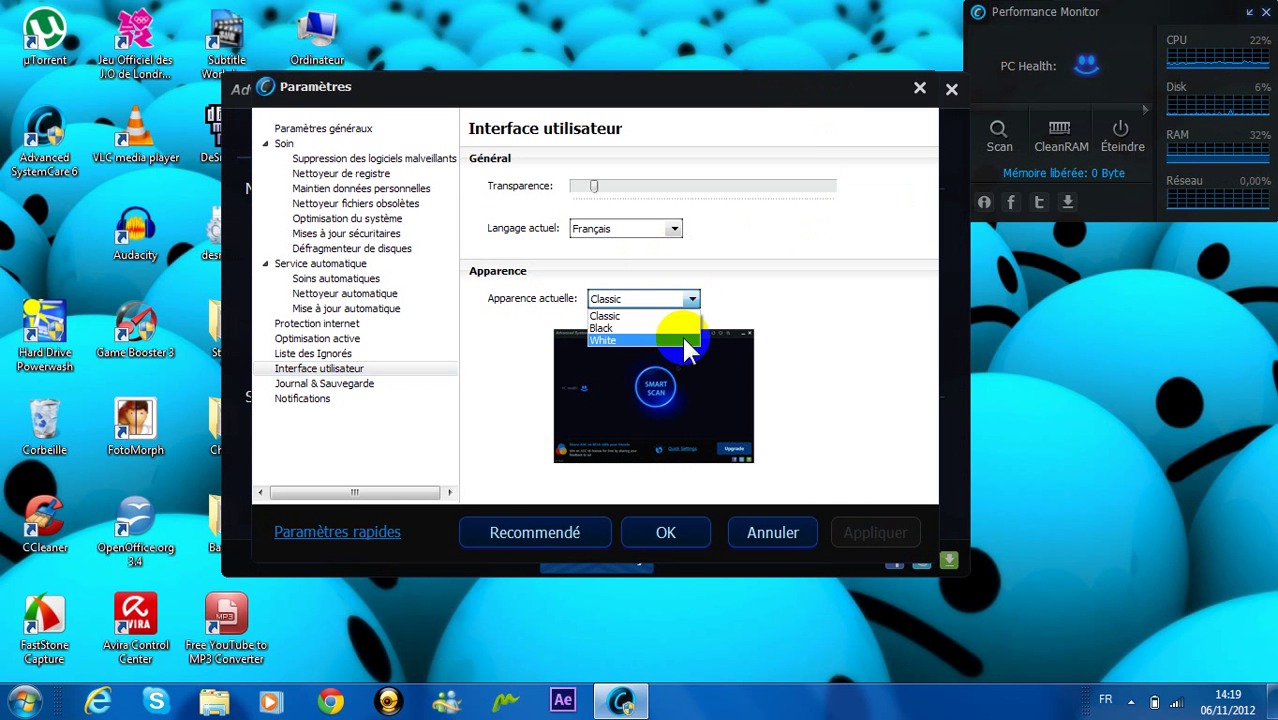
click(686, 341)
click(682, 528)
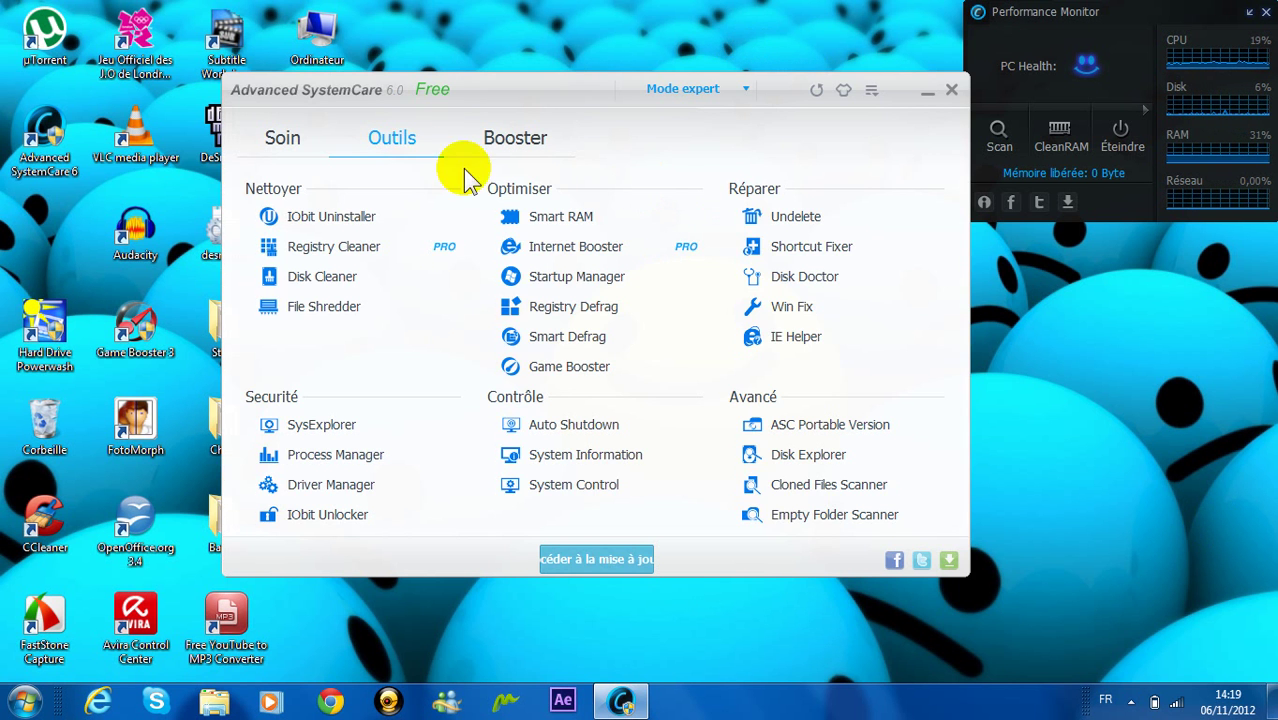
Step: View the Soin page and the Booster page with the White appearance
click(300, 145)
click(490, 142)
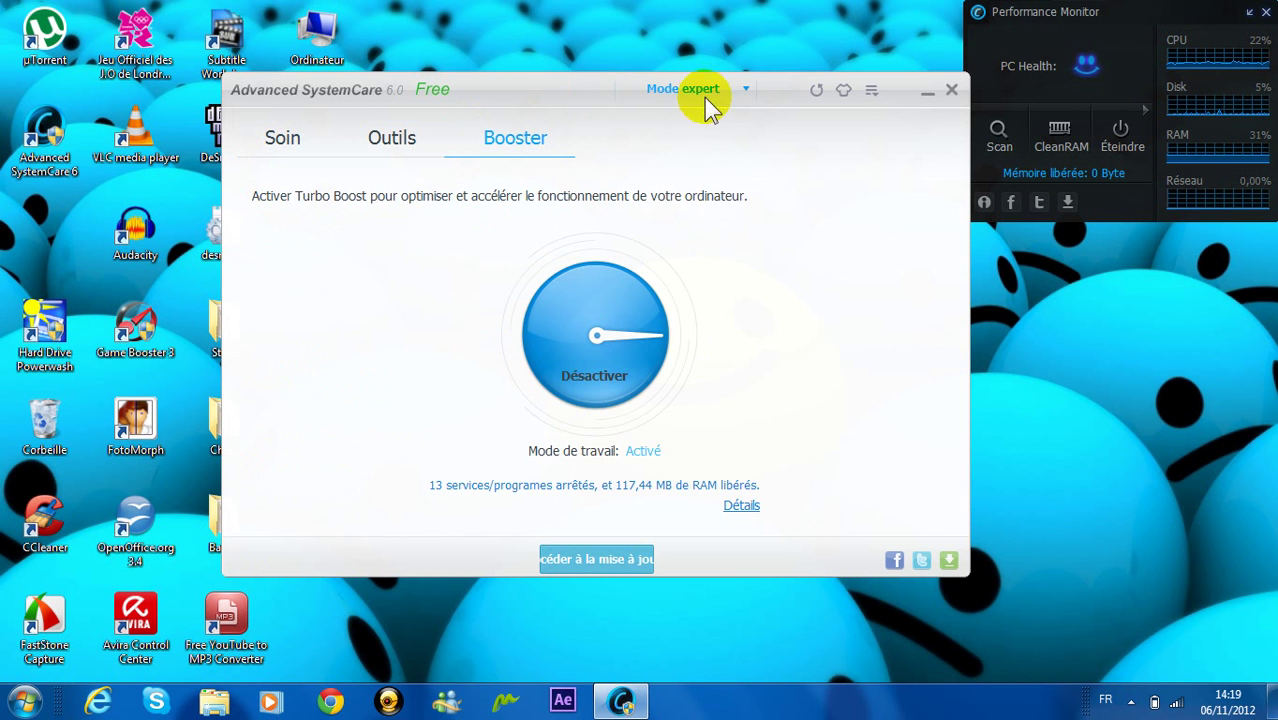
click(745, 89)
Step: Examine the Soin settings, including Nettoyeur de registre and Maintien données personnelles, and close the settings without changes
click(843, 91)
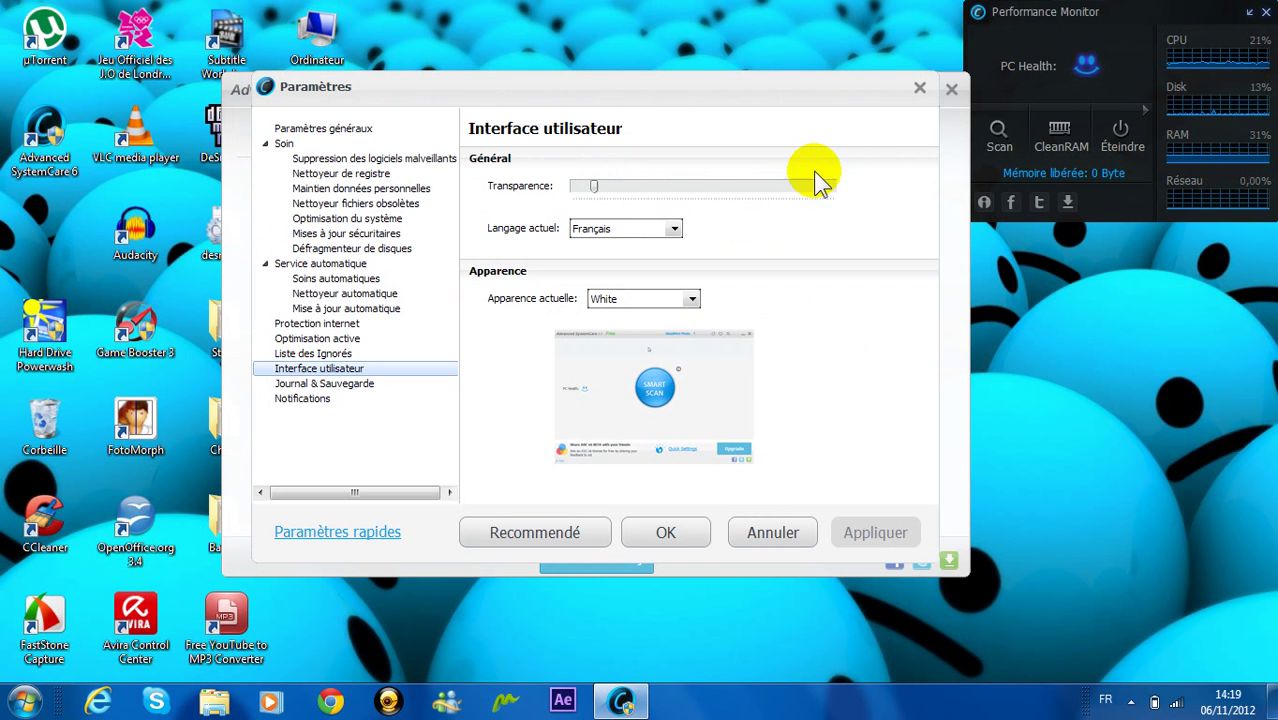
click(348, 205)
click(345, 233)
click(376, 174)
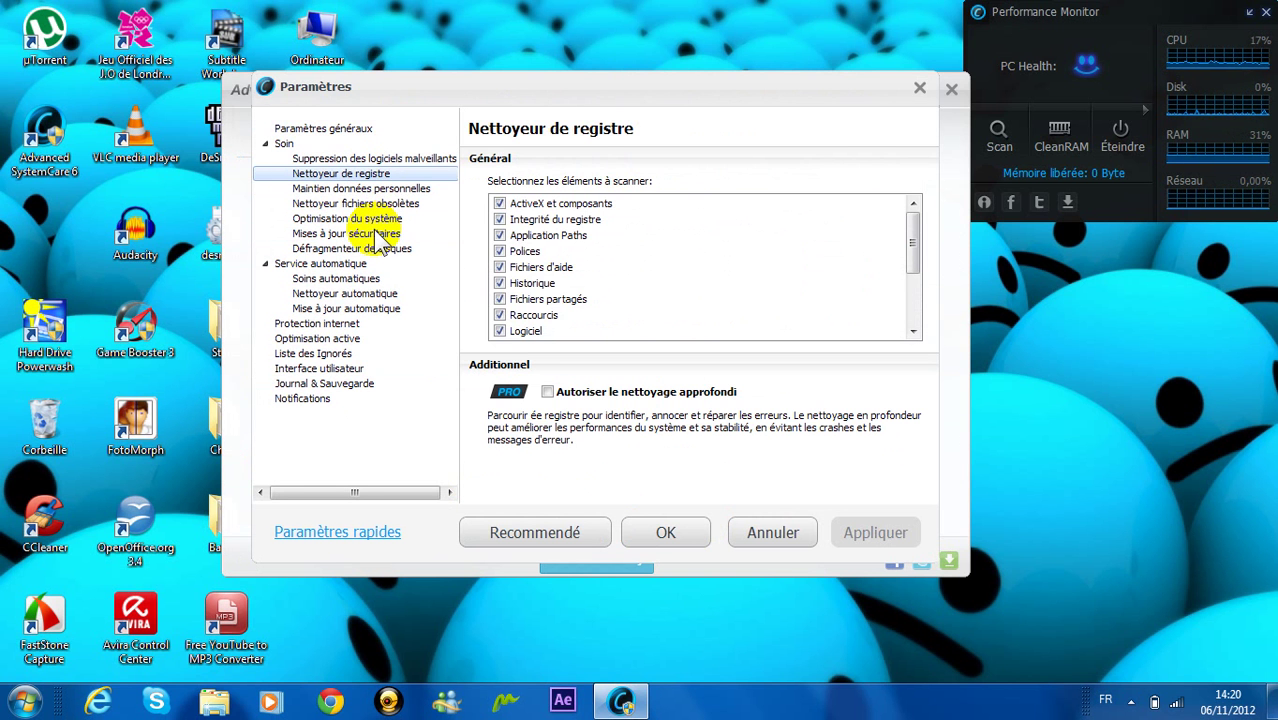
key(Down)
key(Down)
key(Up)
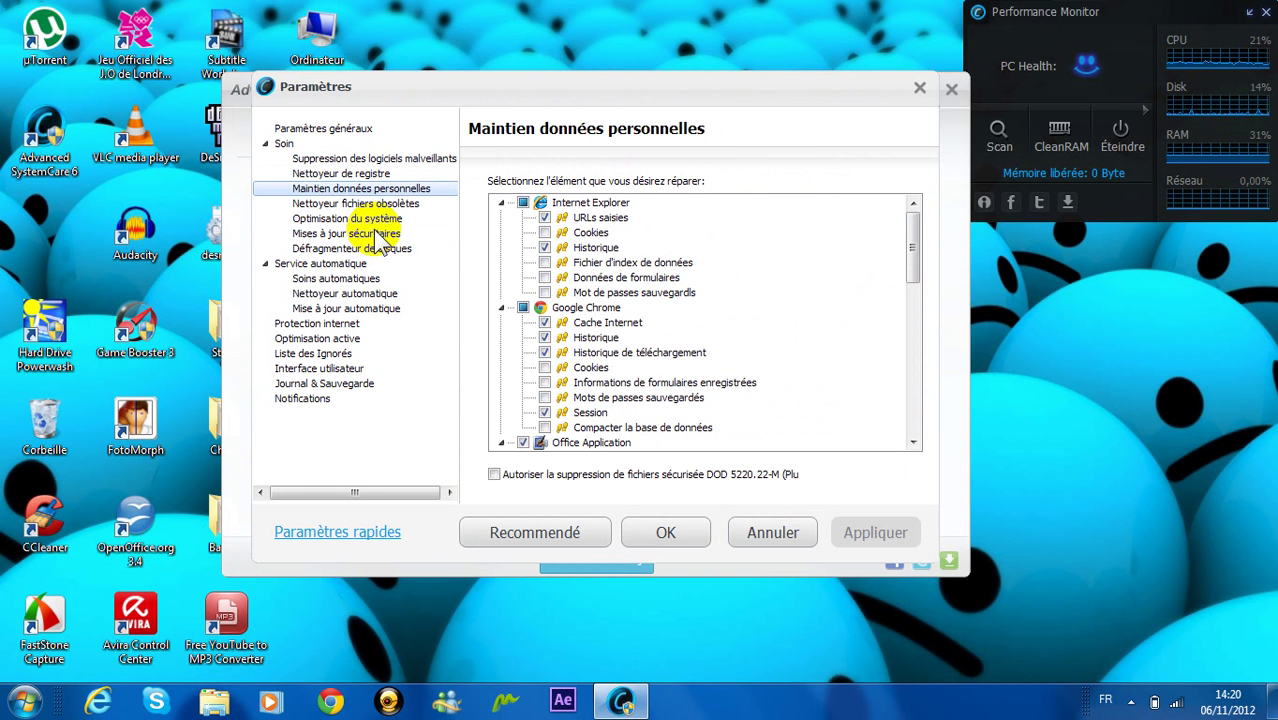
click(919, 87)
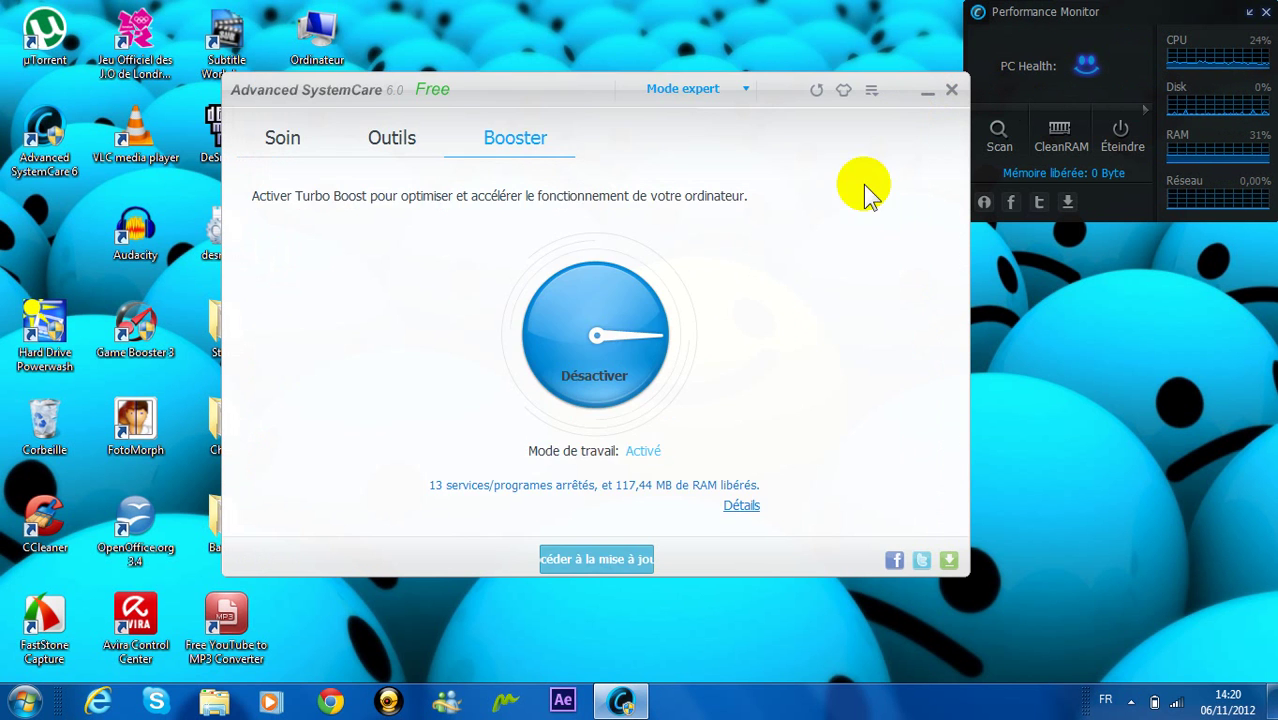
Step: Switch the program to Mode simplifié and briefly check the Interface utilisateur settings
click(700, 88)
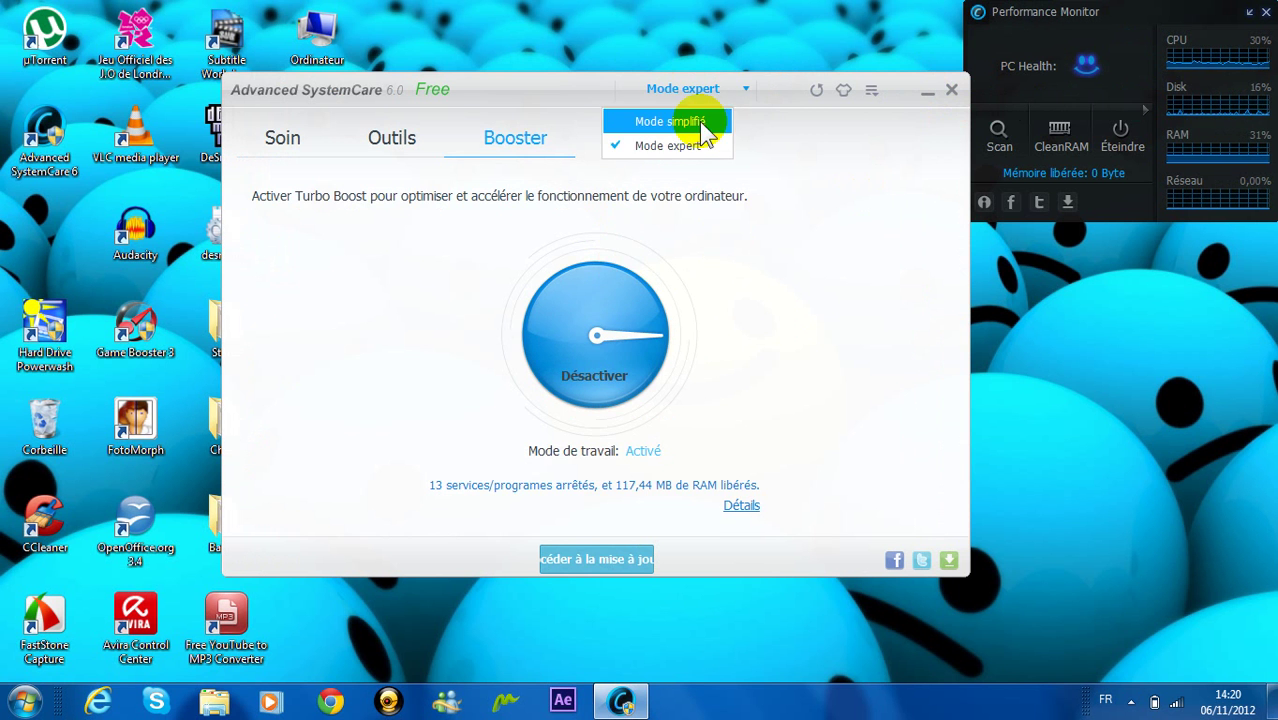
click(670, 122)
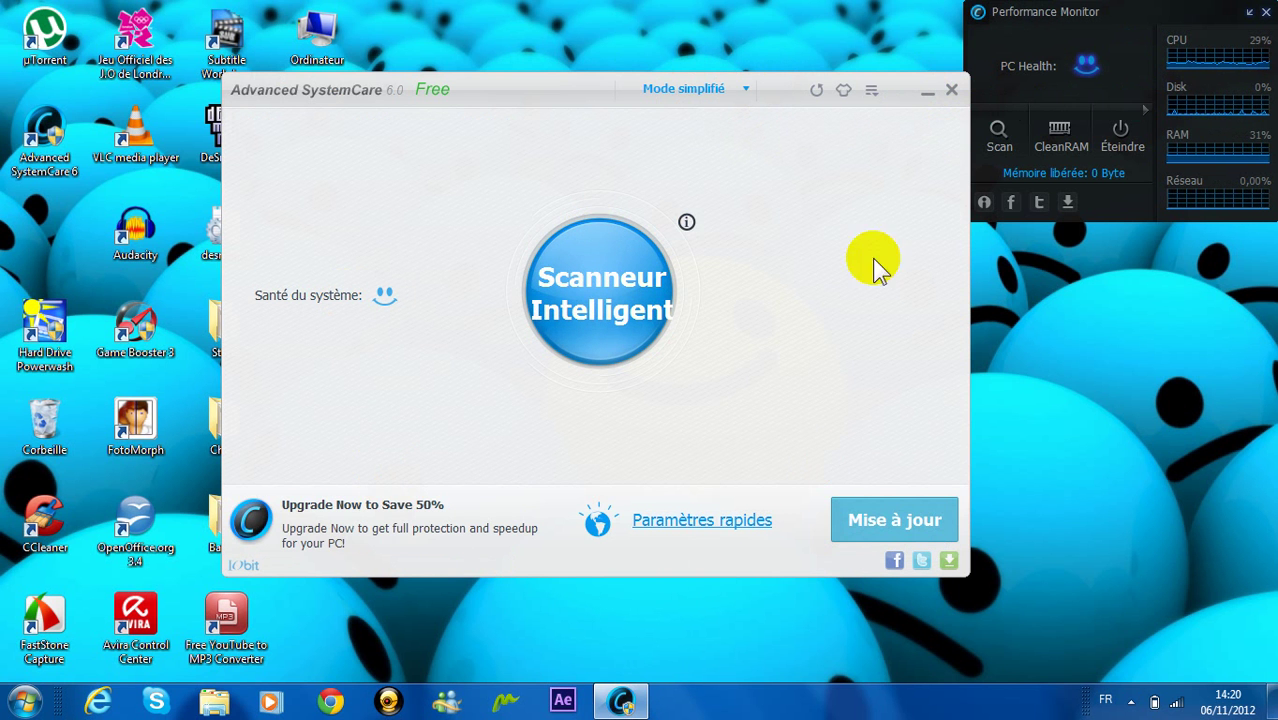
click(843, 90)
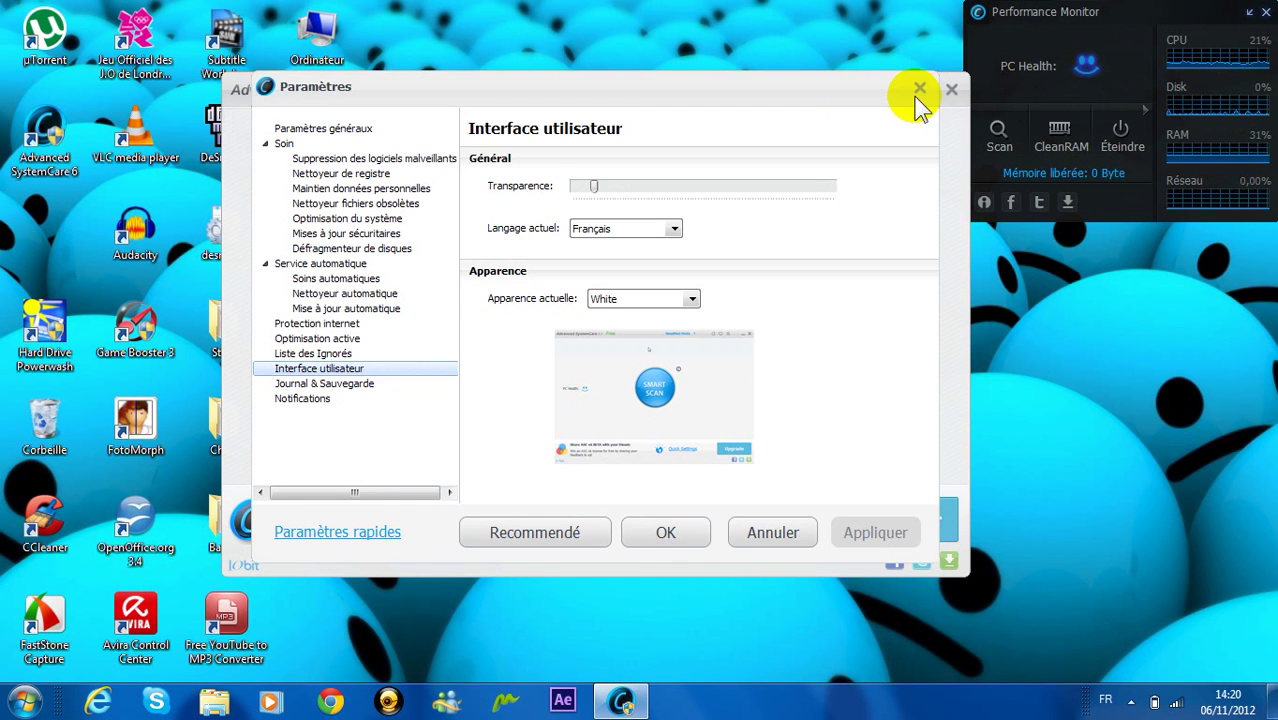
click(919, 92)
Step: View the program's additional options, then reposition the main window and dismiss the PRO upgrade offer
click(871, 90)
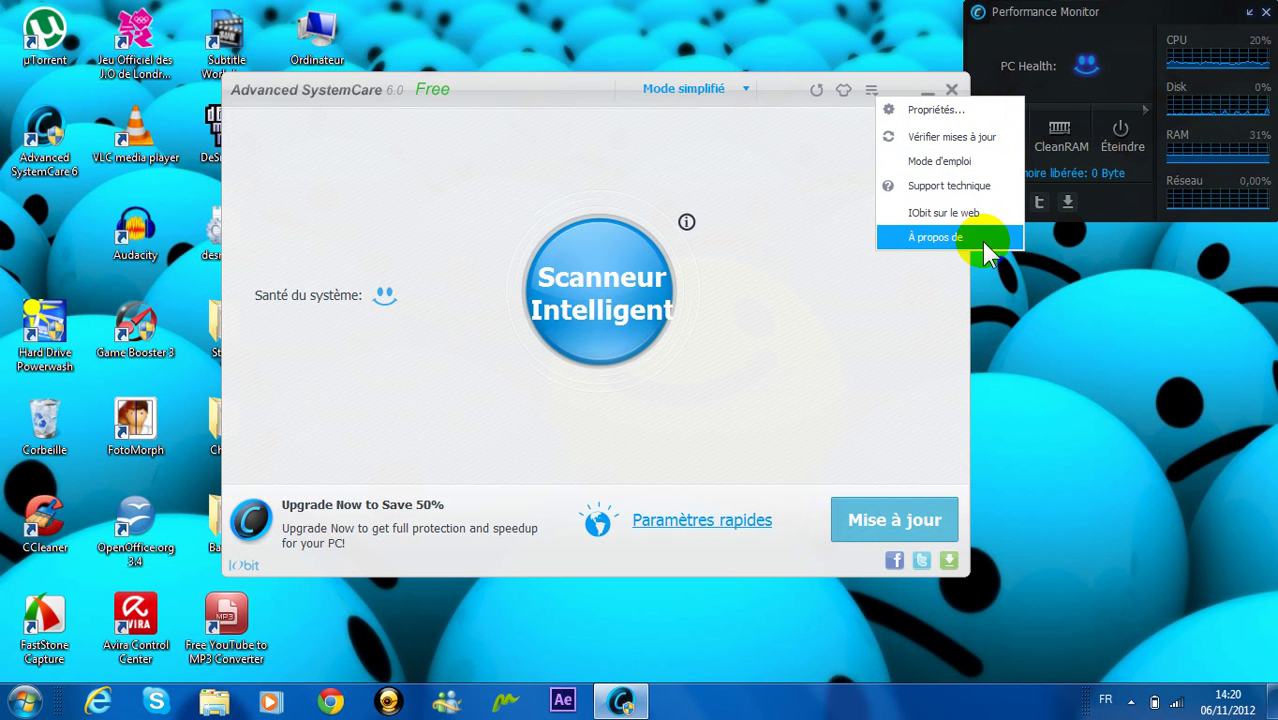
click(938, 60)
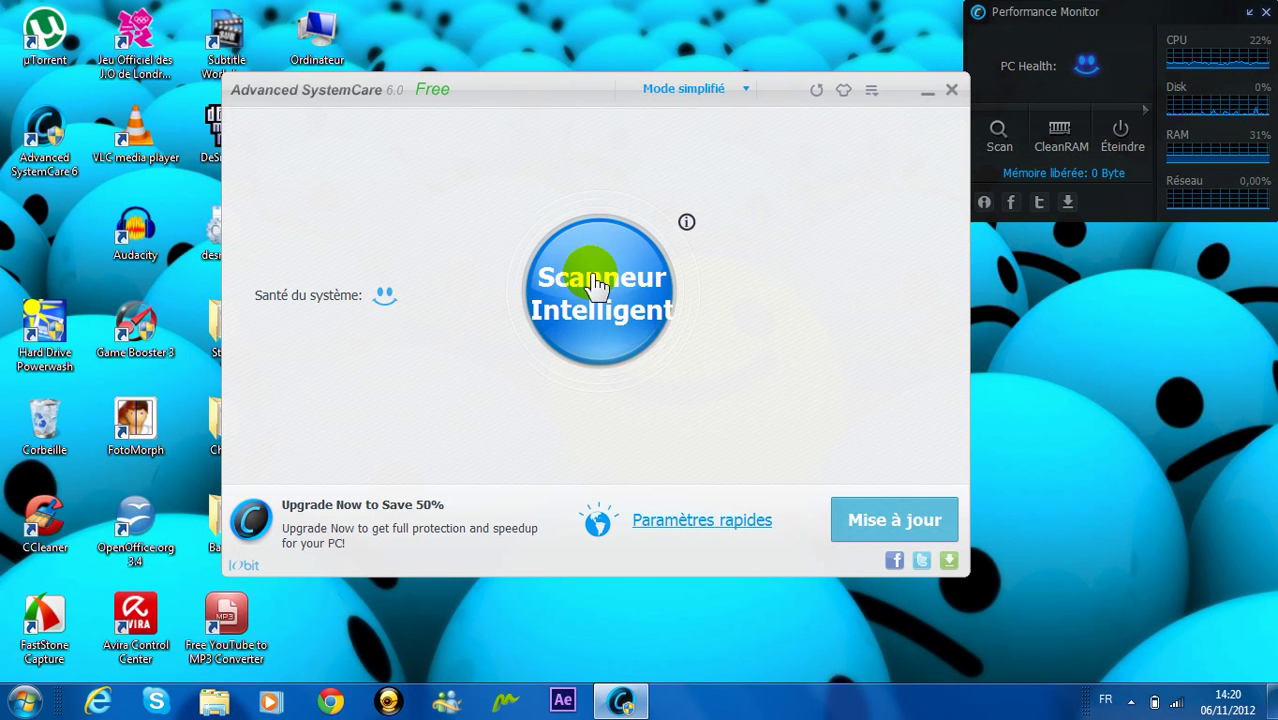
click(655, 322)
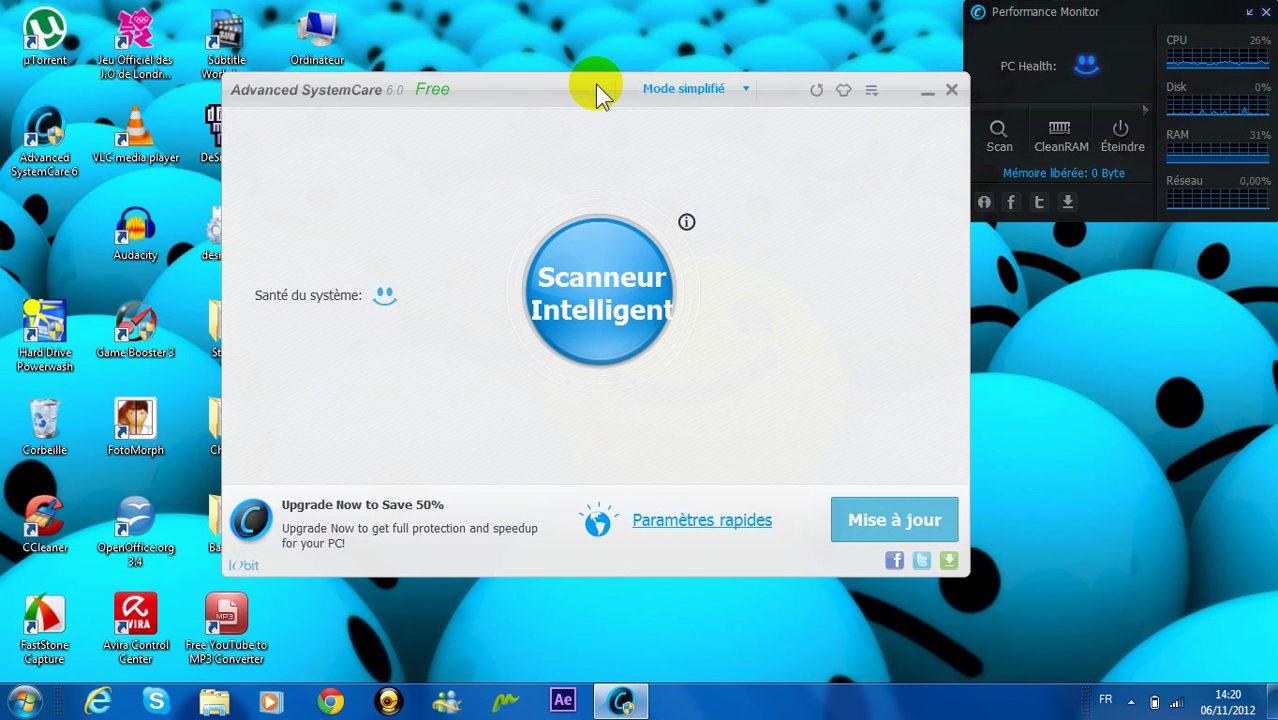
drag(584, 80, 550, 68)
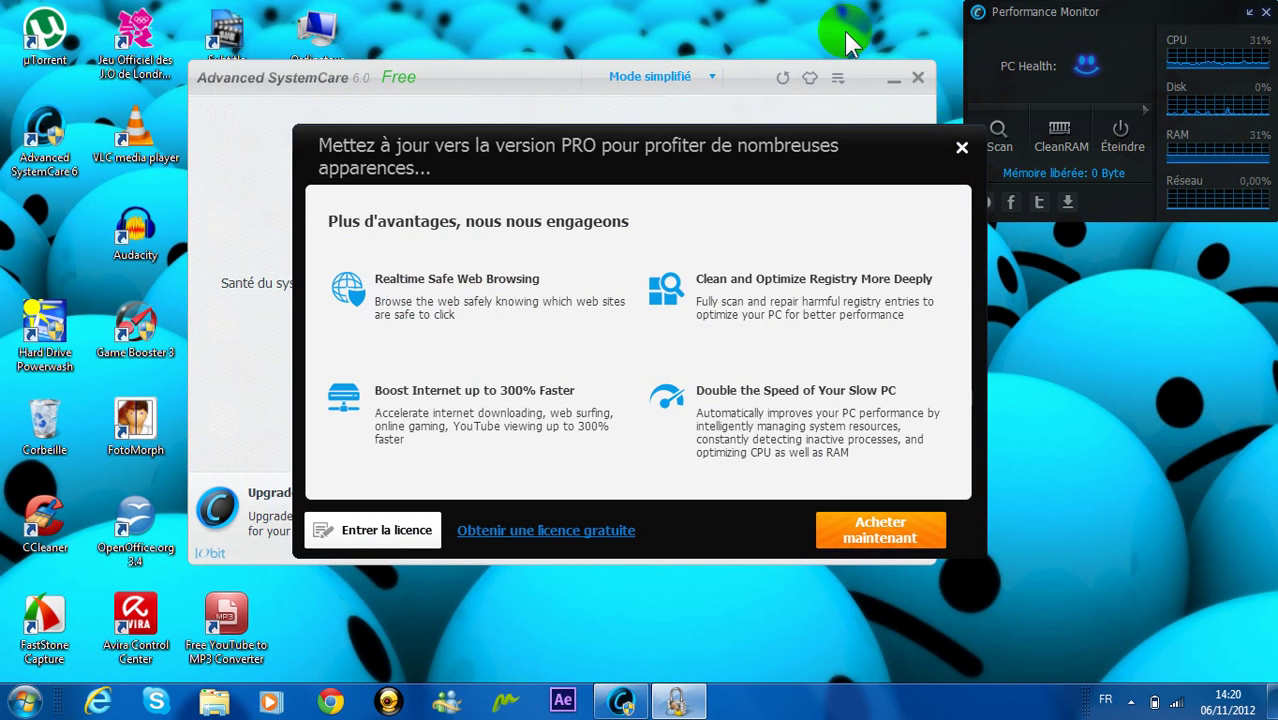
click(962, 147)
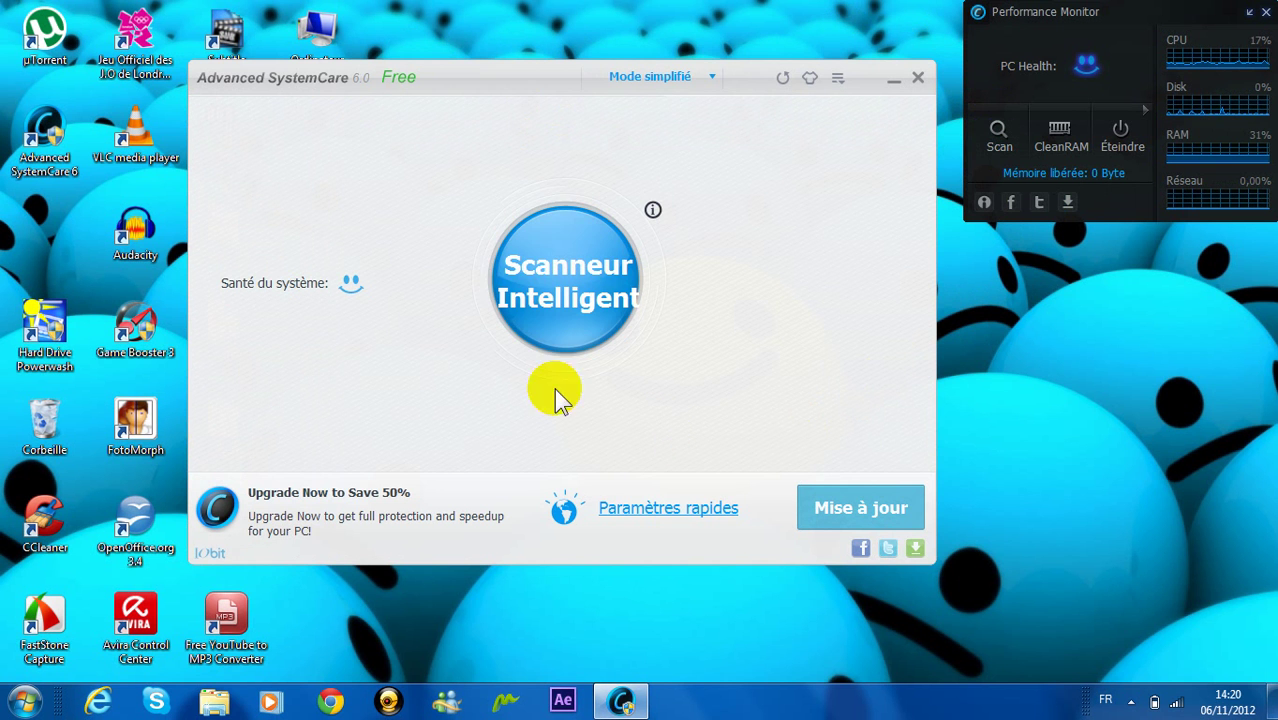
Step: Switch to Mode expert, deselect all scan items on the Soin page, and select only Defragmenteur de disques
click(697, 80)
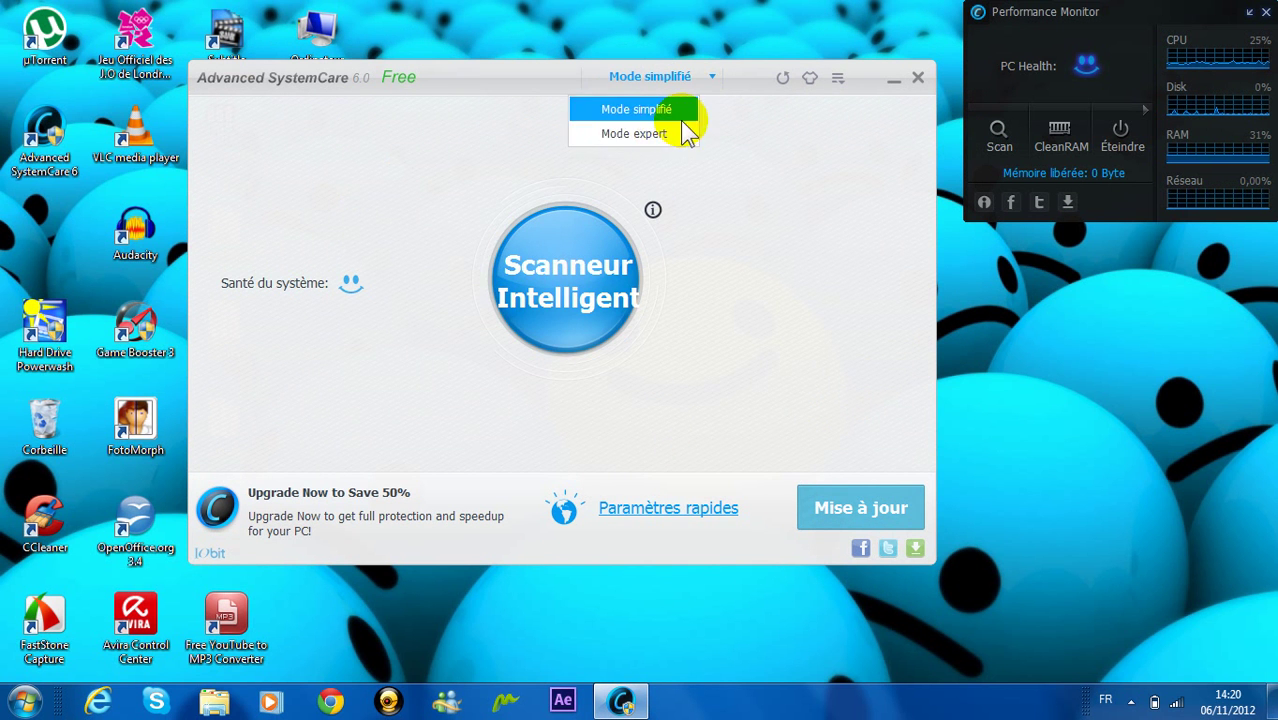
click(683, 129)
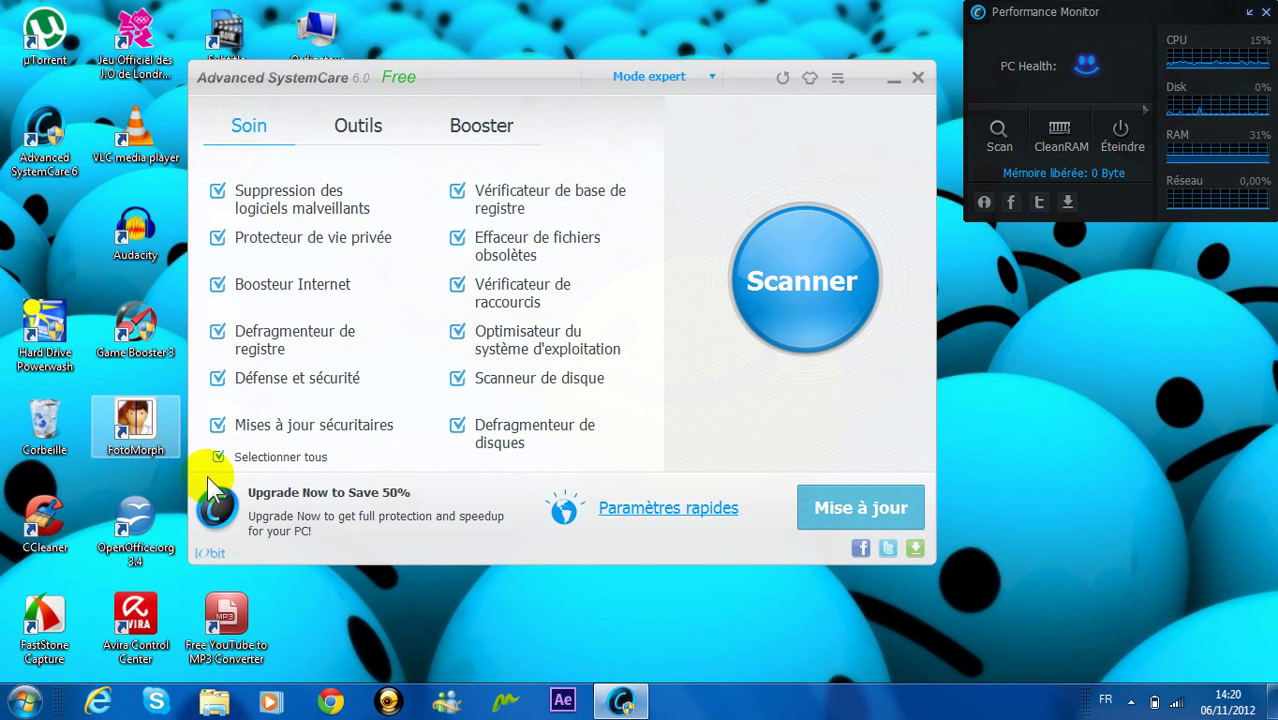
click(218, 458)
click(457, 428)
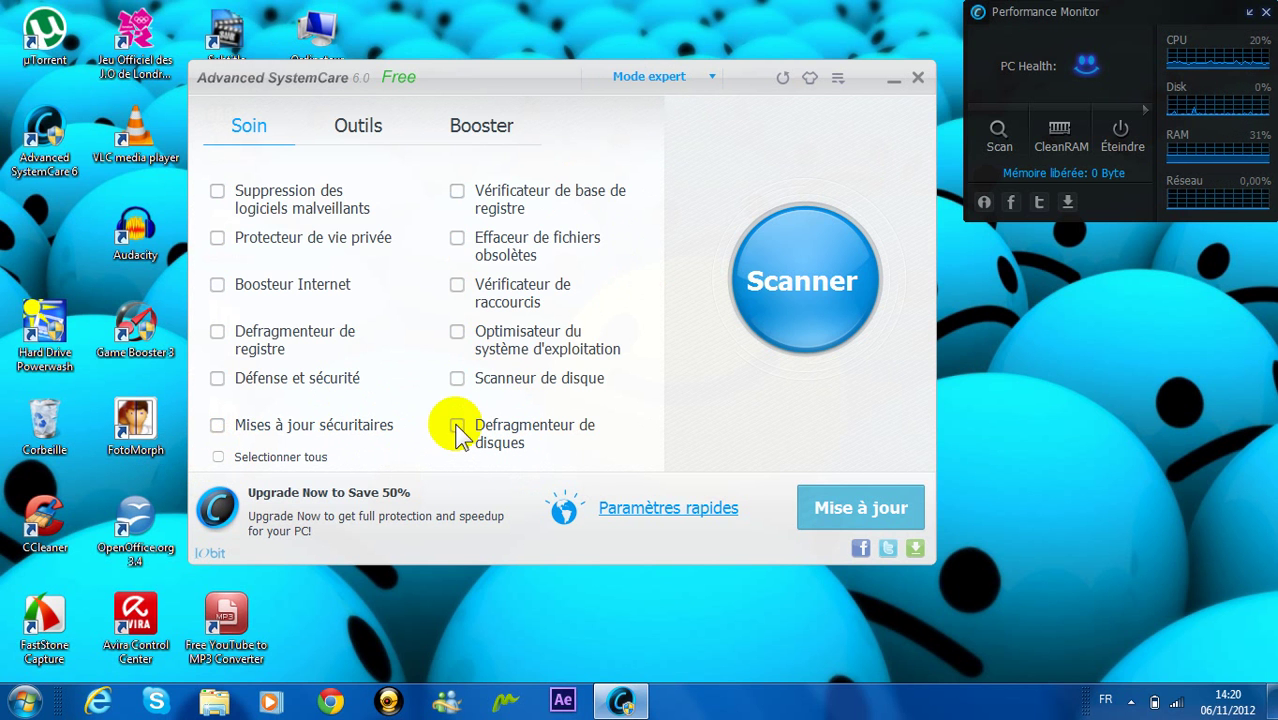
click(457, 428)
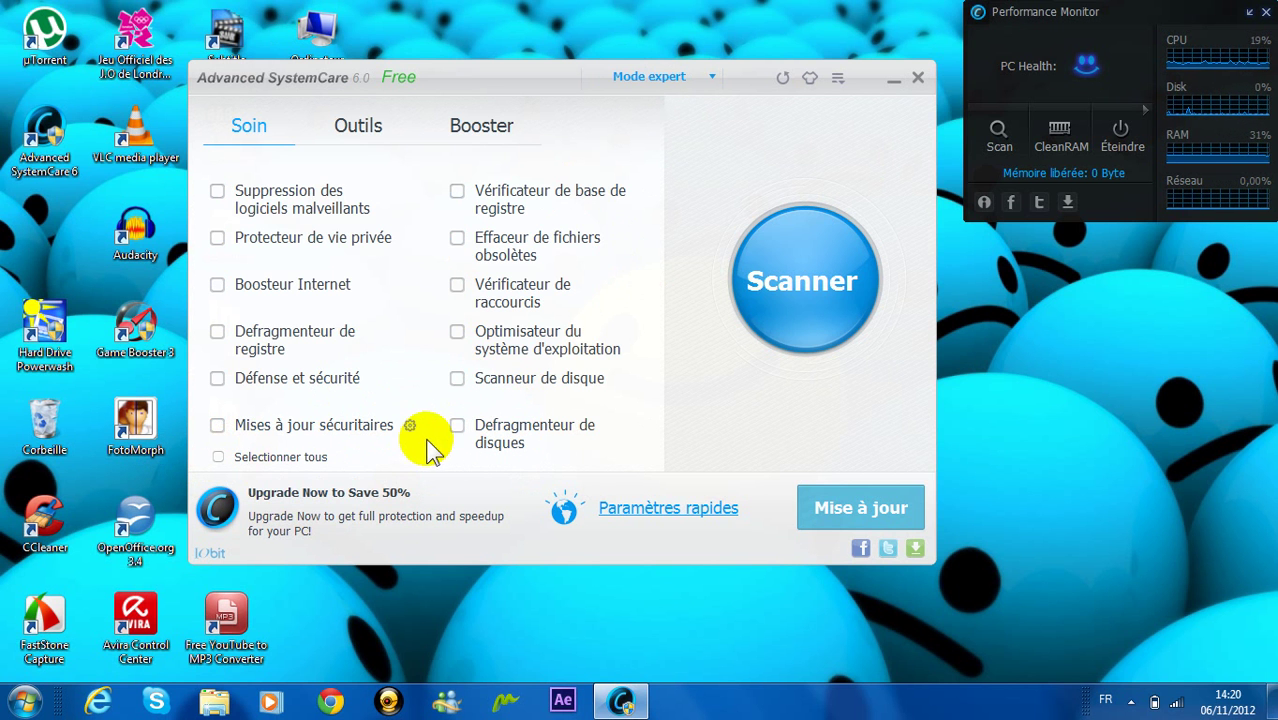
click(457, 428)
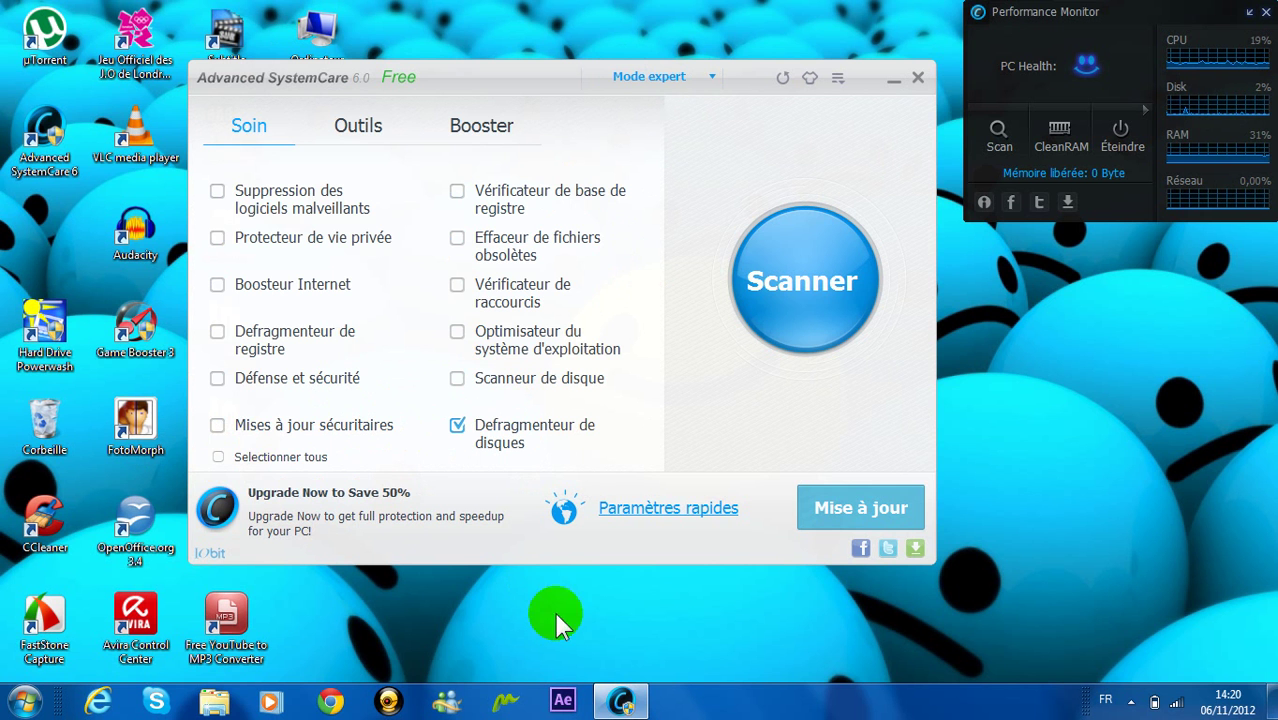
Step: Select all scan items on the Soin page and view the program's additional options without choosing any
click(226, 458)
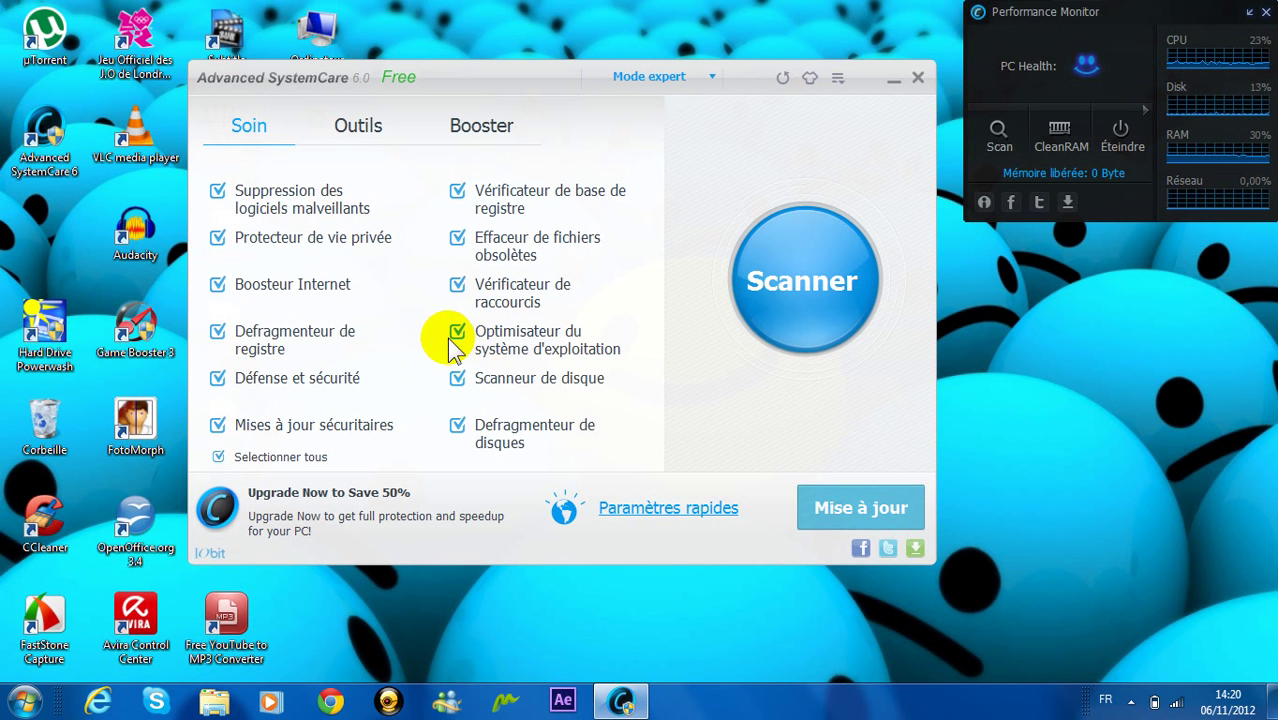
click(838, 80)
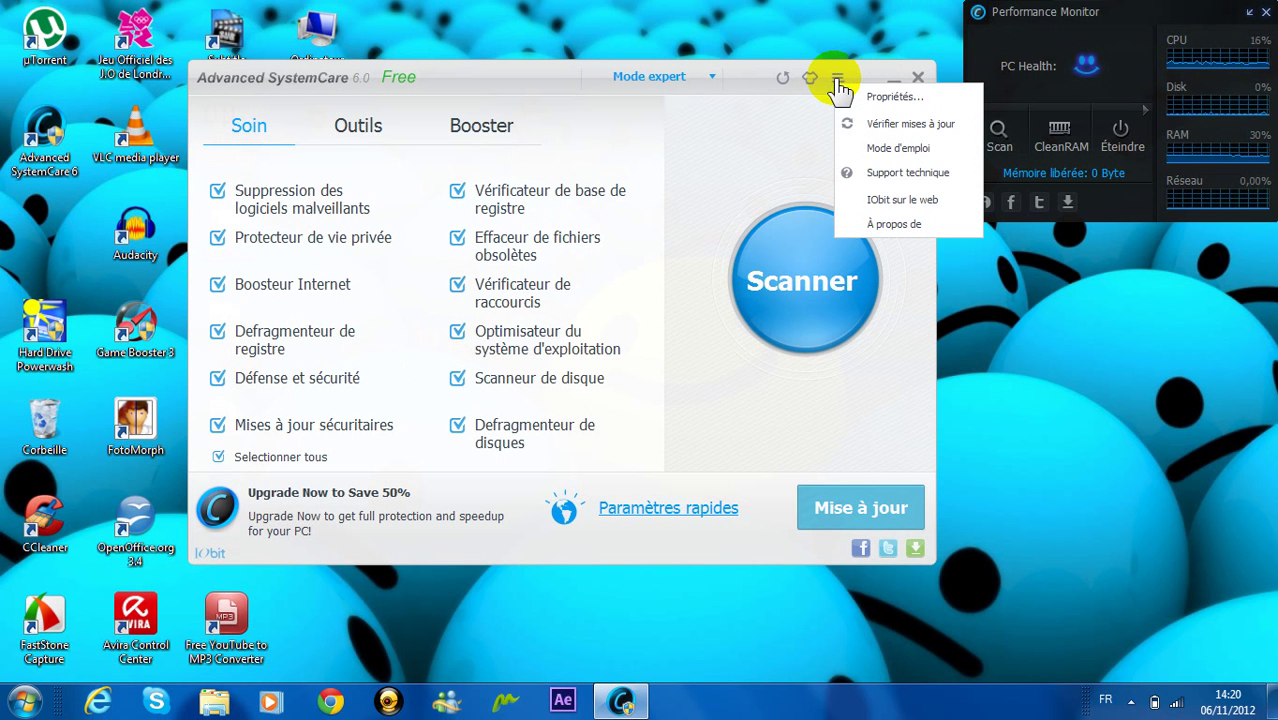
click(768, 385)
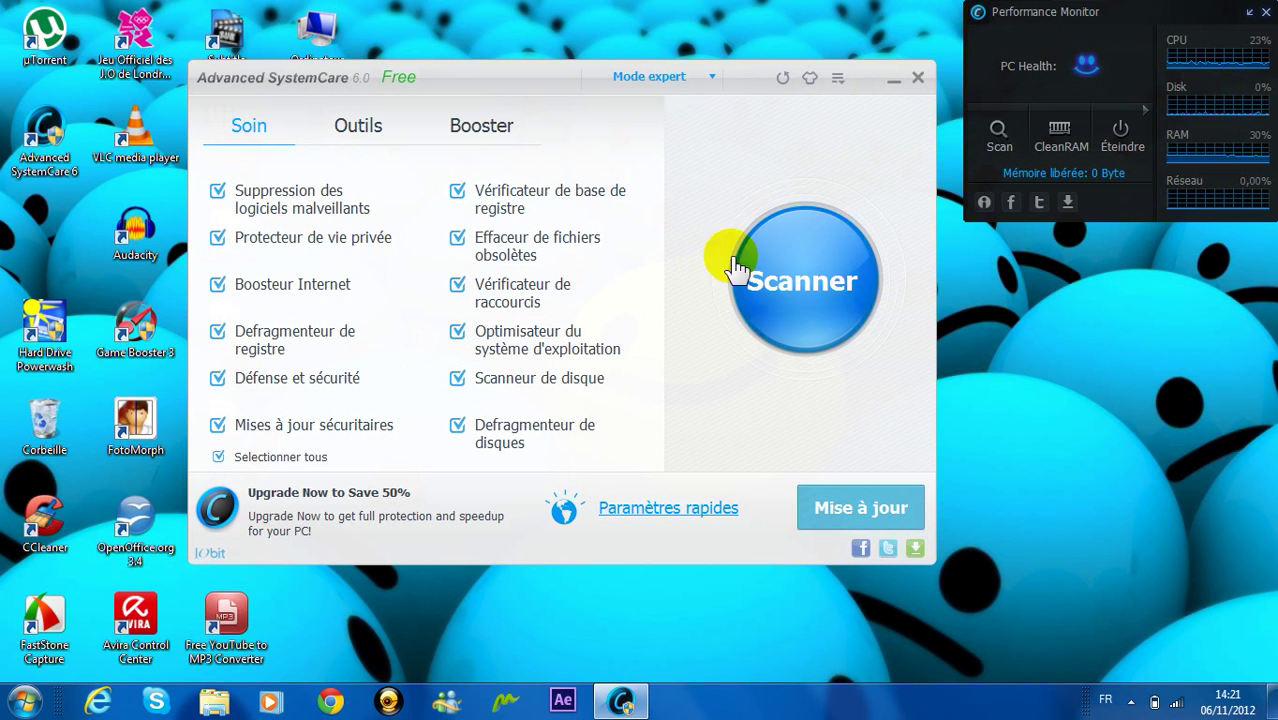
click(840, 78)
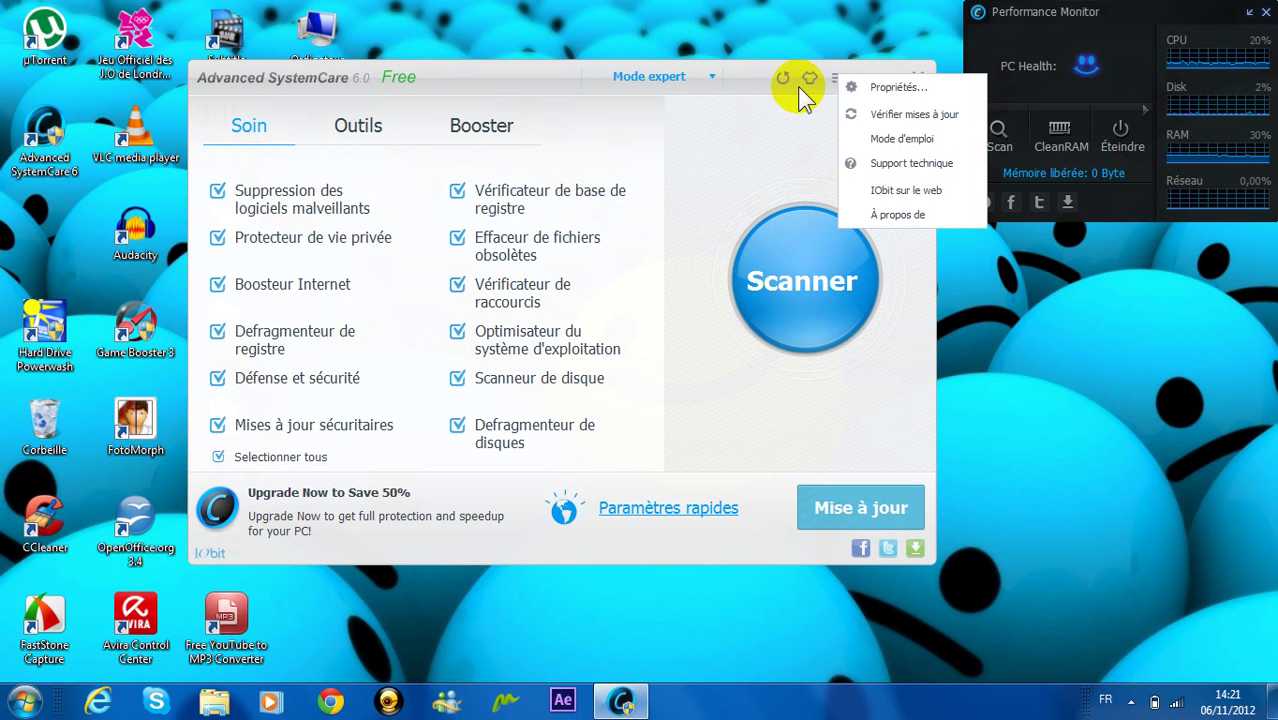
click(803, 129)
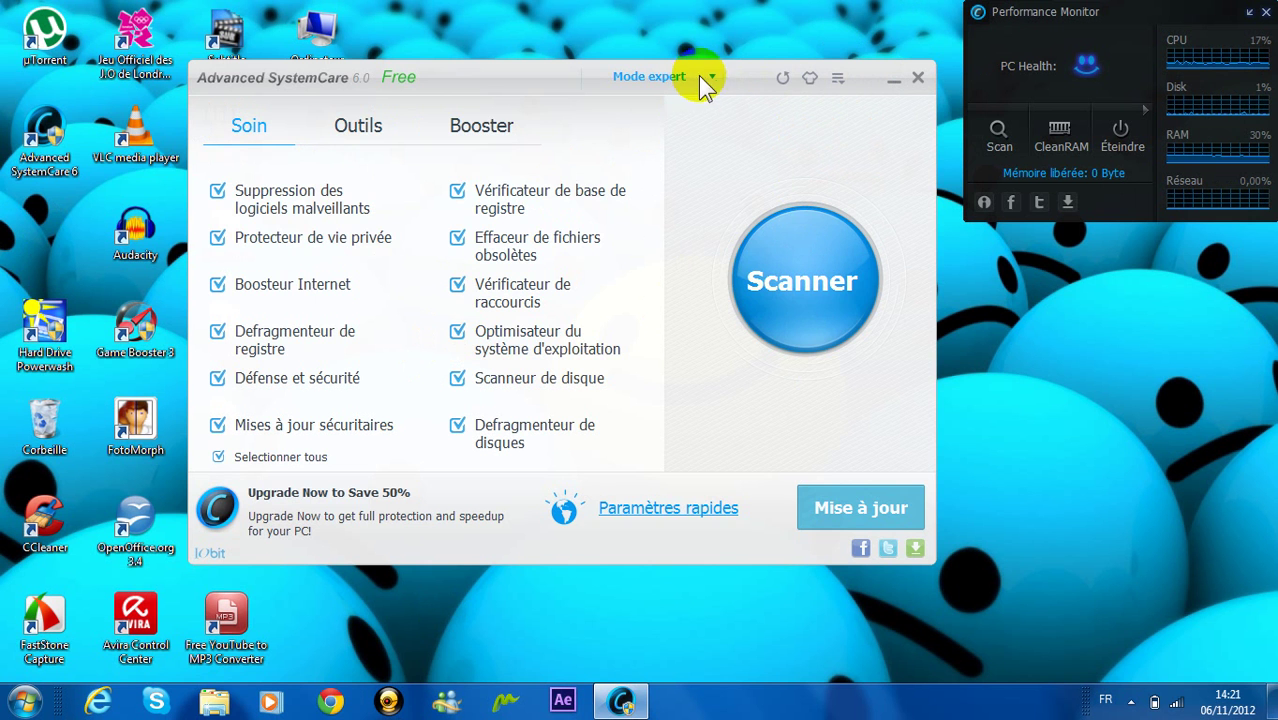
Step: Start the full scan and enable Réparer automatiquement for it
click(822, 325)
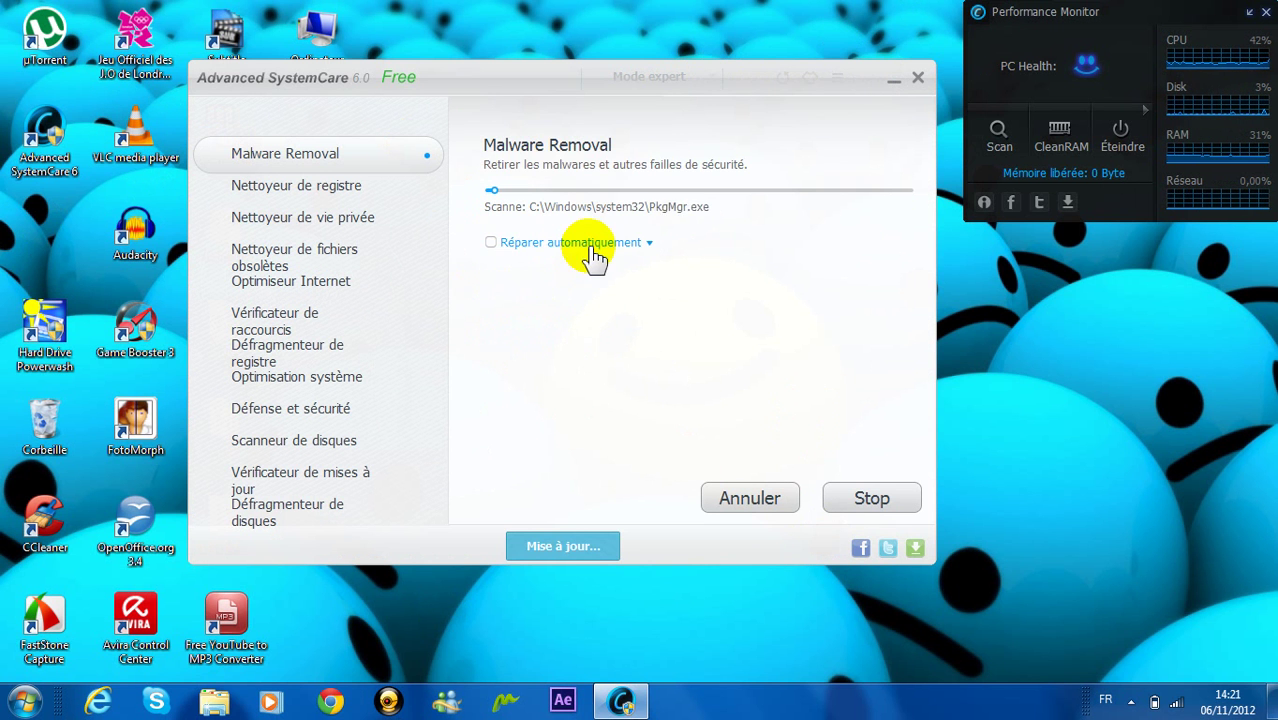
click(588, 243)
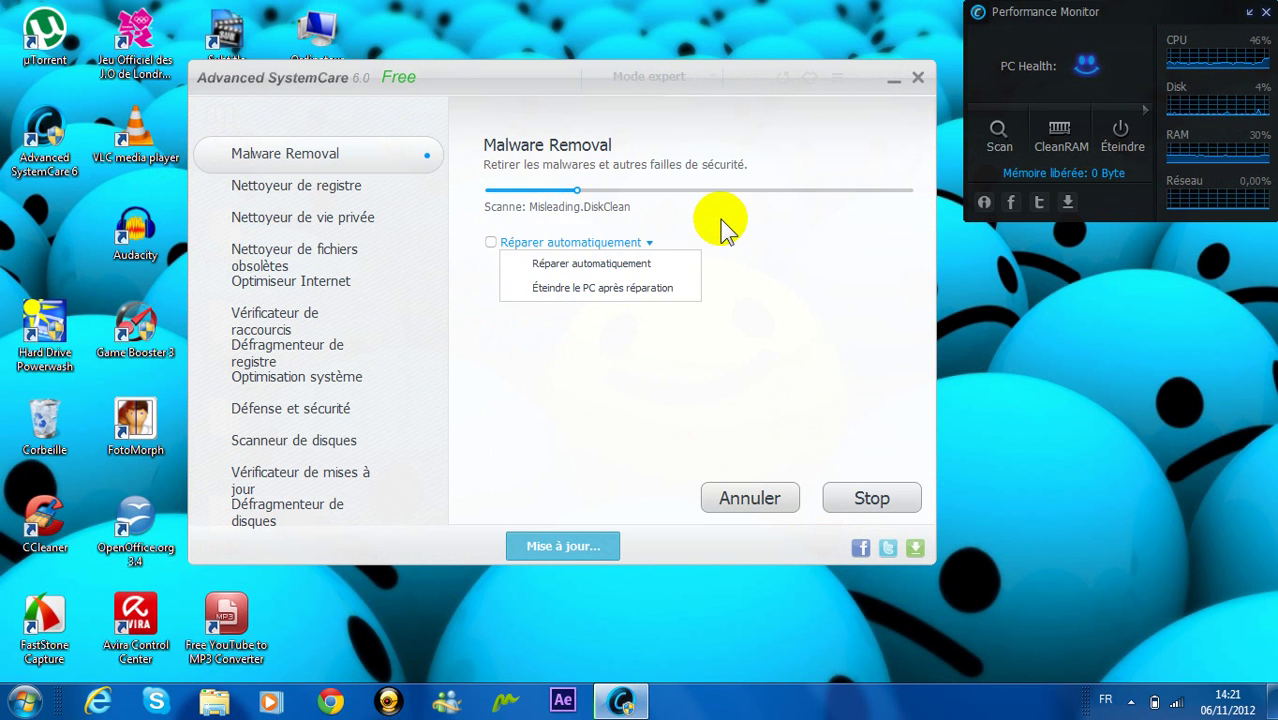
click(633, 245)
click(640, 245)
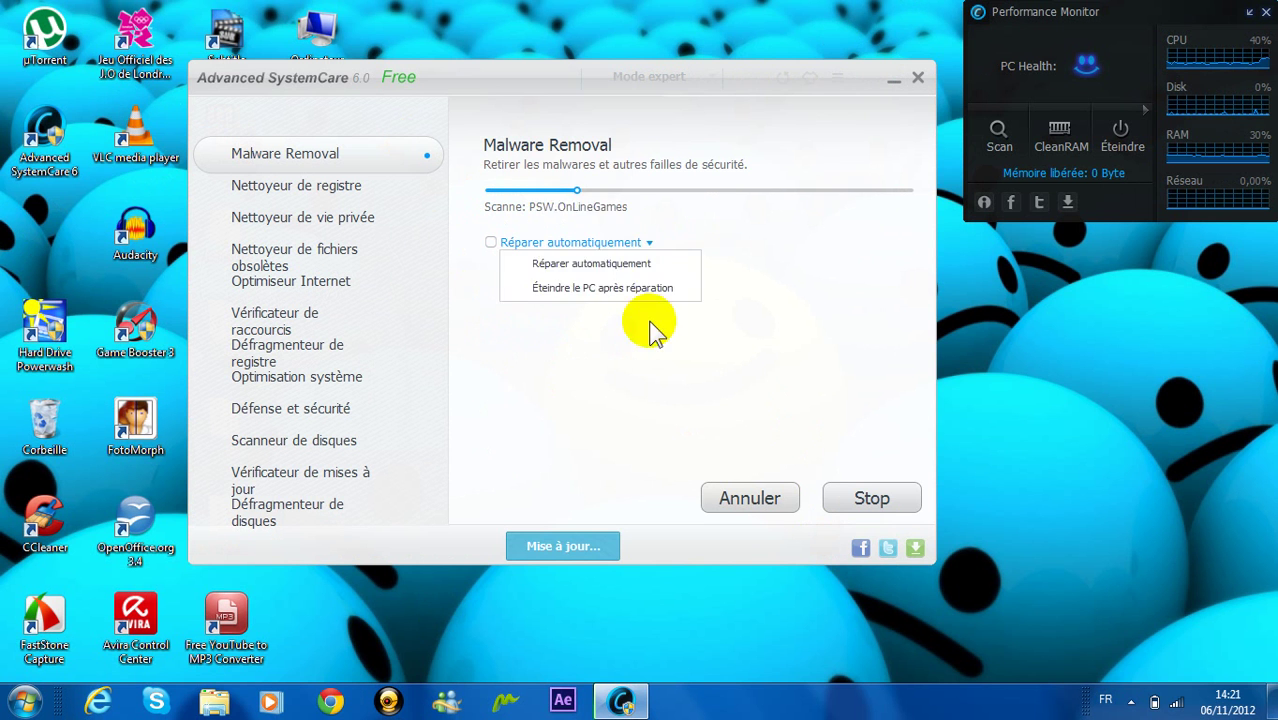
click(634, 264)
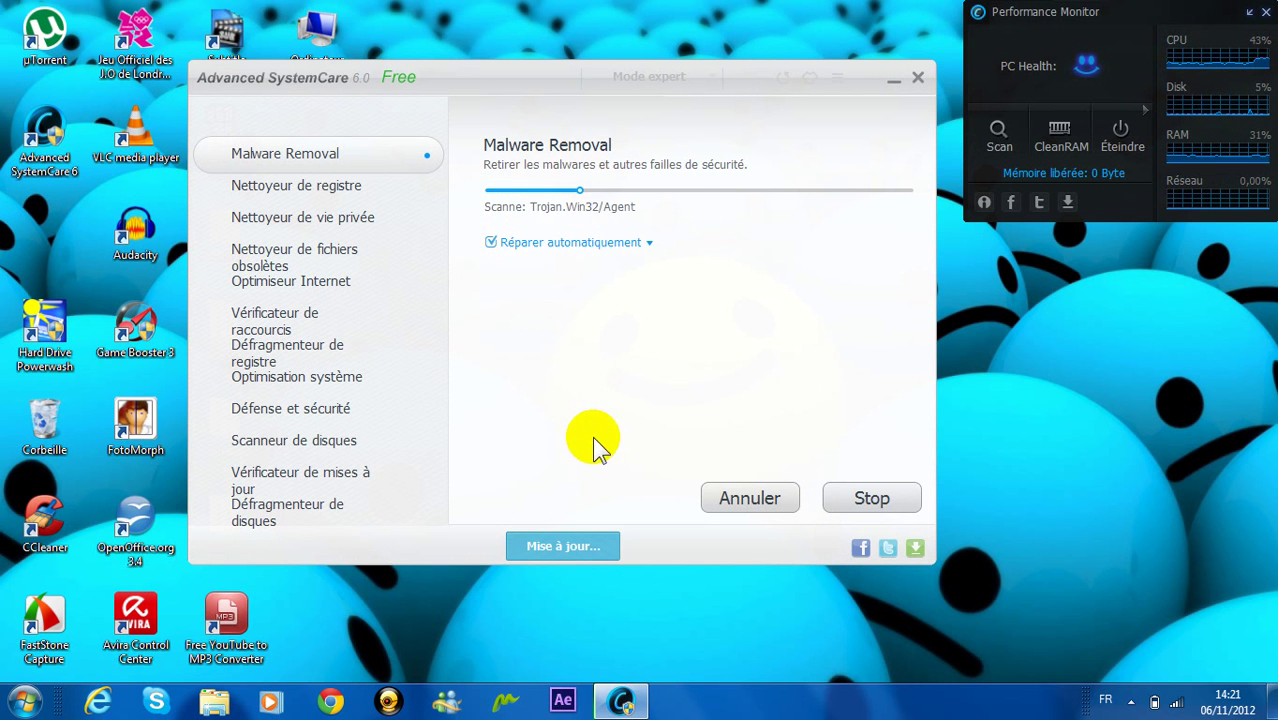
Step: Set the running scan to Éteindre le PC après réparation, turn that off, and restore Réparer automatiquement
click(596, 245)
click(575, 289)
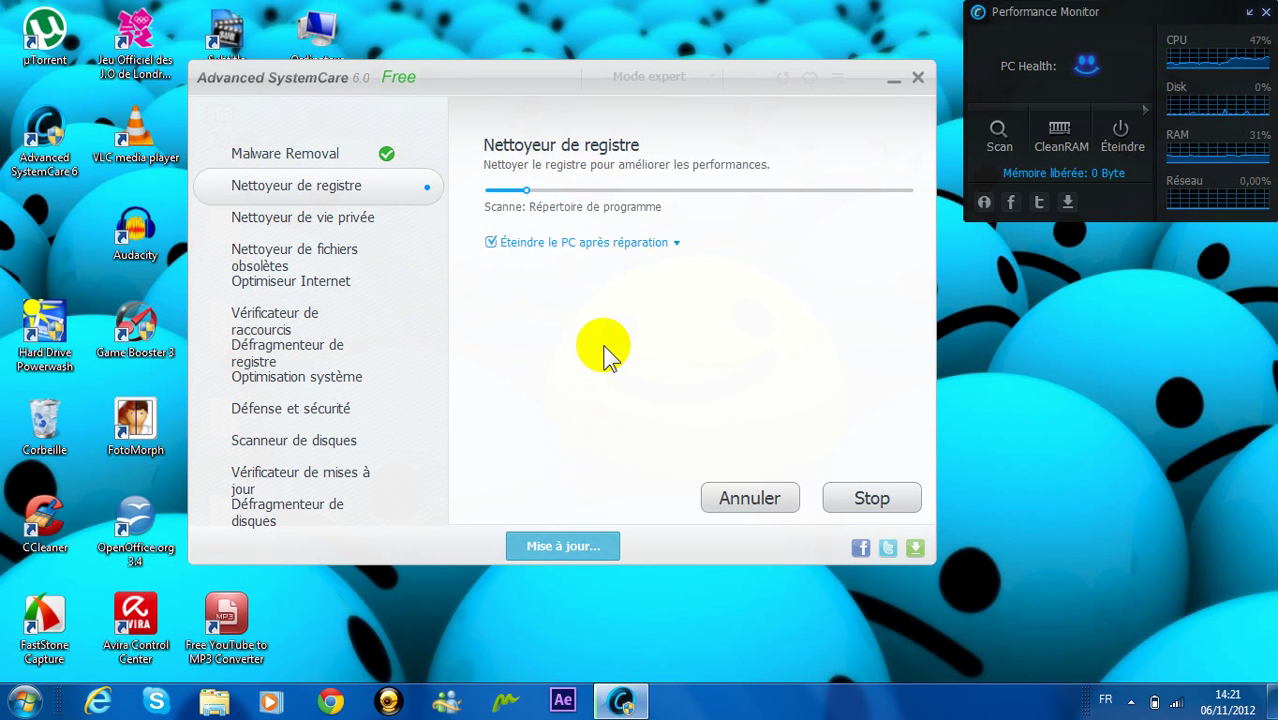
click(491, 244)
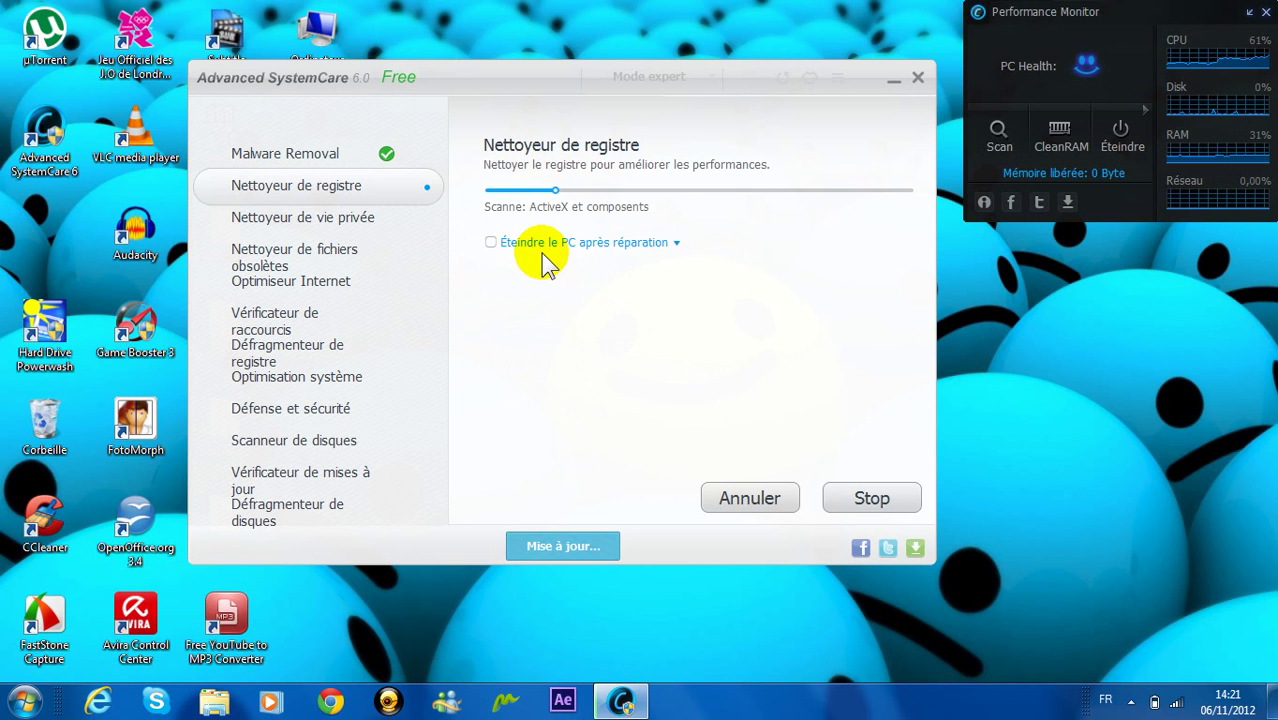
click(538, 250)
click(533, 264)
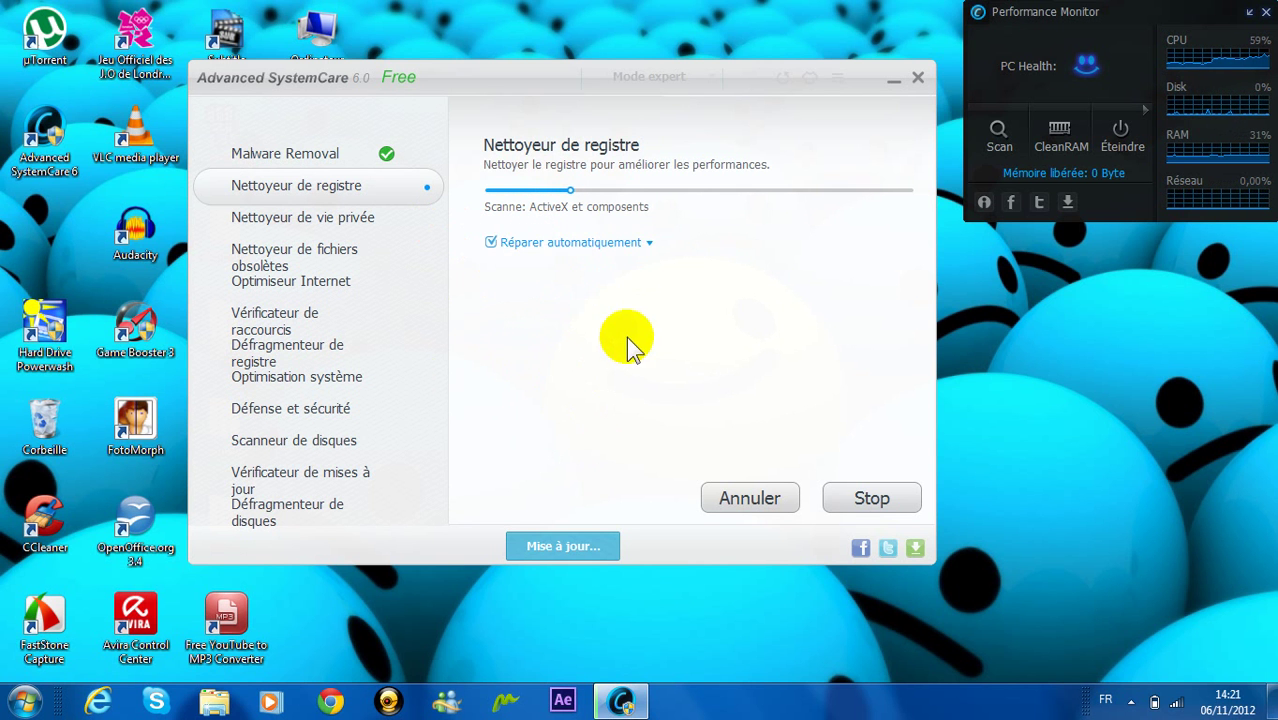
Step: Stop the running scan and close the Advanced SystemCare window
click(865, 498)
click(918, 80)
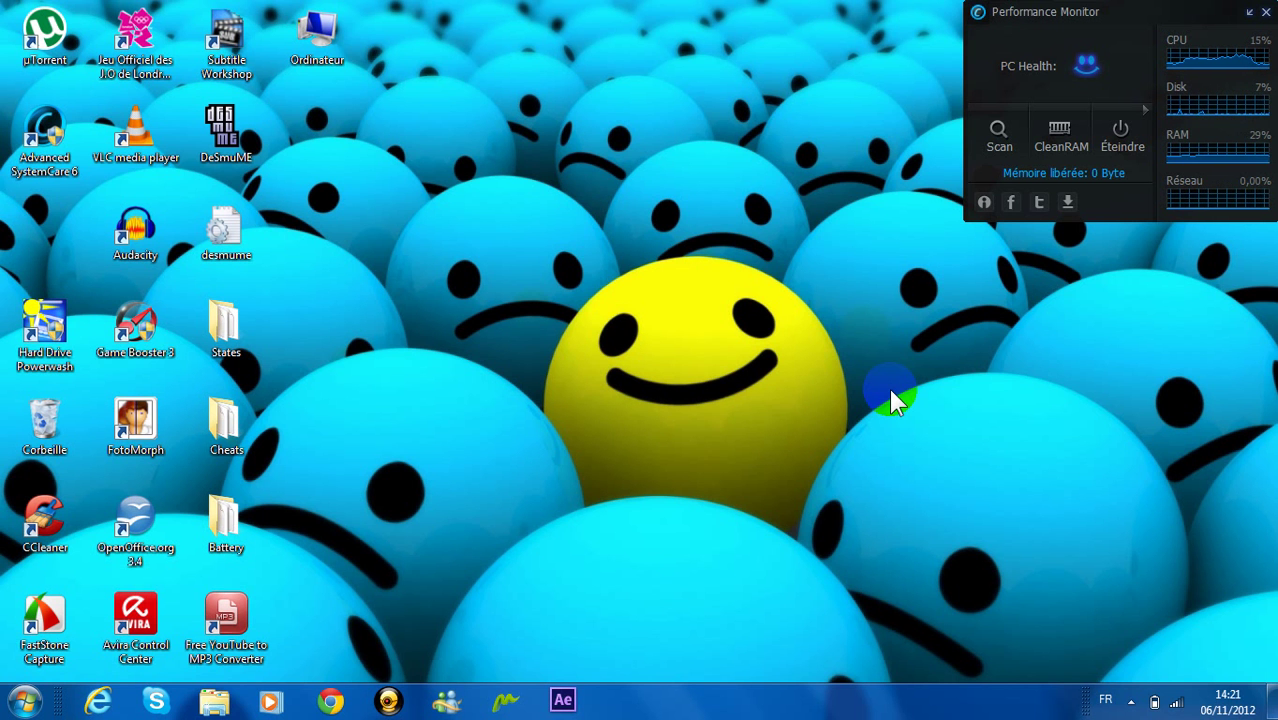
Step: Move the Ordinateur desktop icon to the empty slot between Advanced SystemCare 6 and Hard Drive Powerwash
click(317, 35)
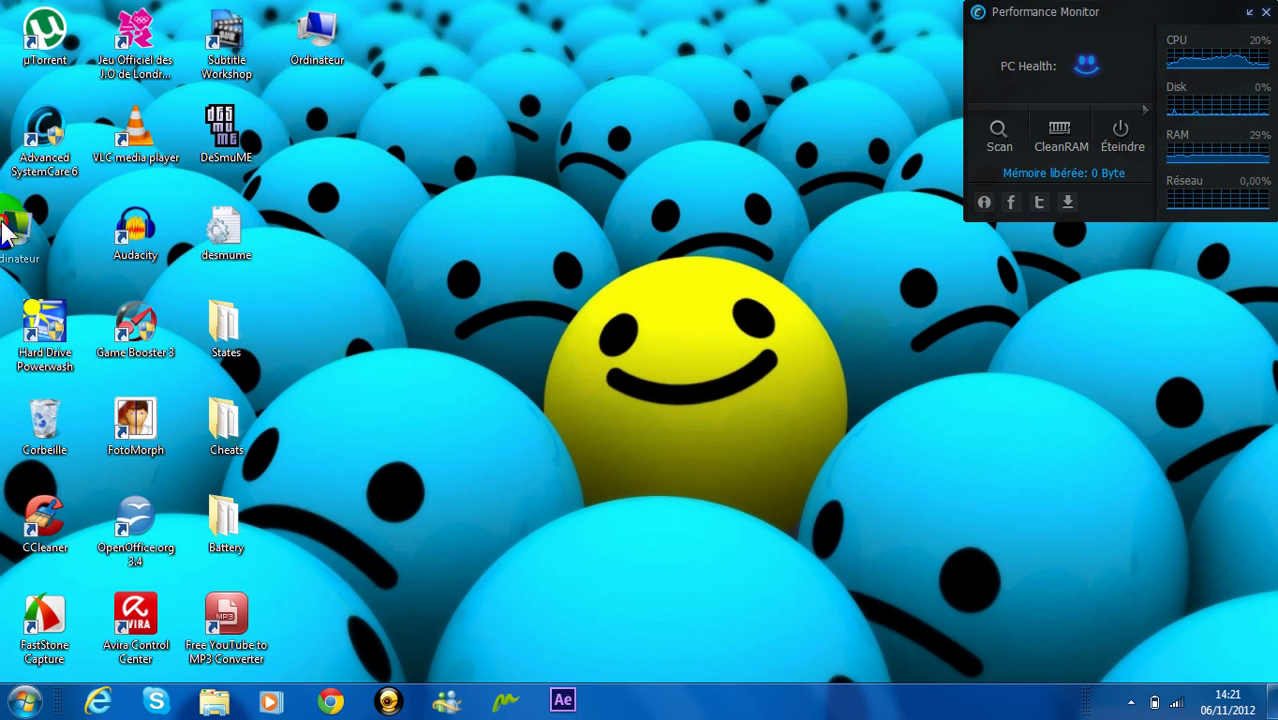